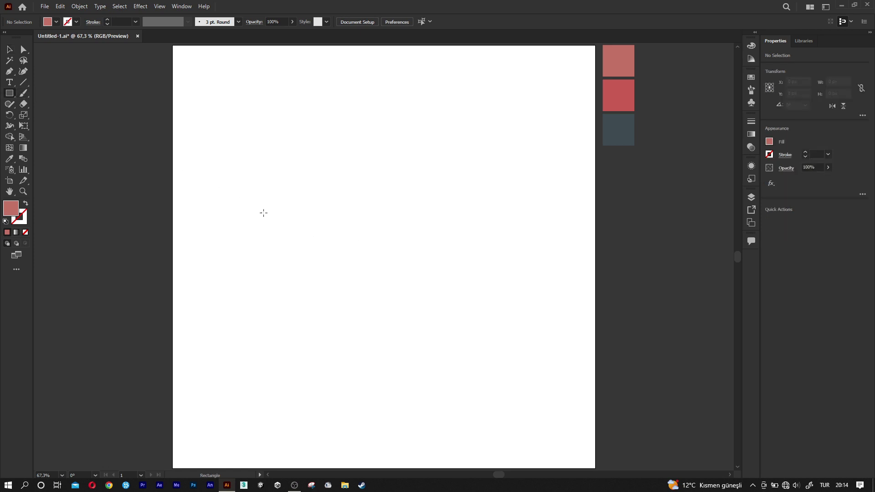
Draw a red rectangle sized 670 × 360 px as the house front
{"action": "left_click_drag", "start_coordinate": [254, 215], "coordinate": [516, 358]}
{"action": "double_click", "coordinate": [841, 81]}
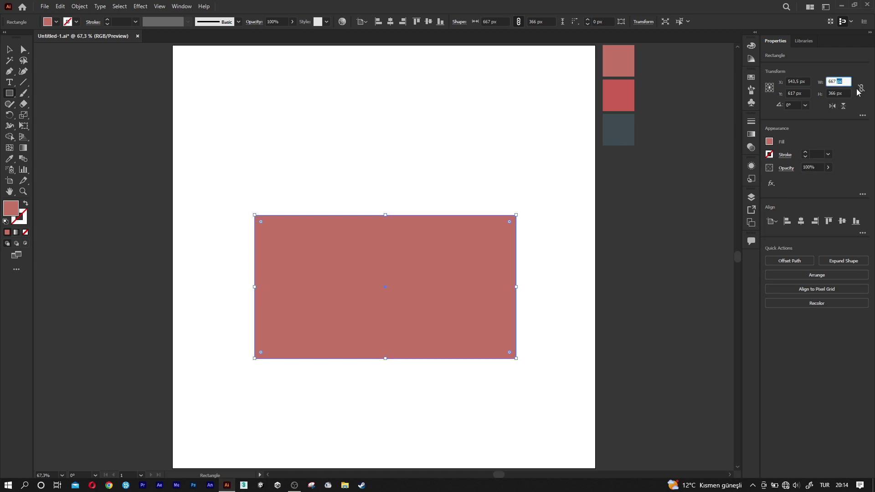
{"action": "type", "text": "670"}
{"action": "key", "text": "Tab"}
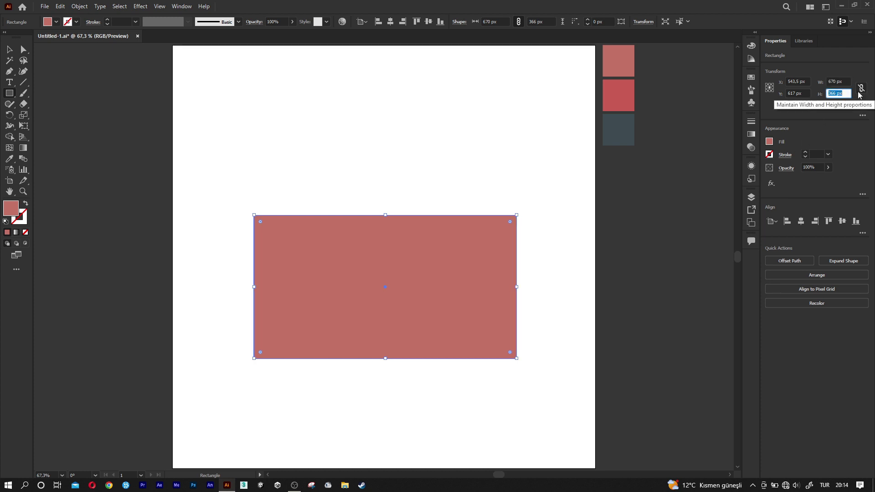
{"action": "type", "text": "360"}
{"action": "key", "text": "Return"}
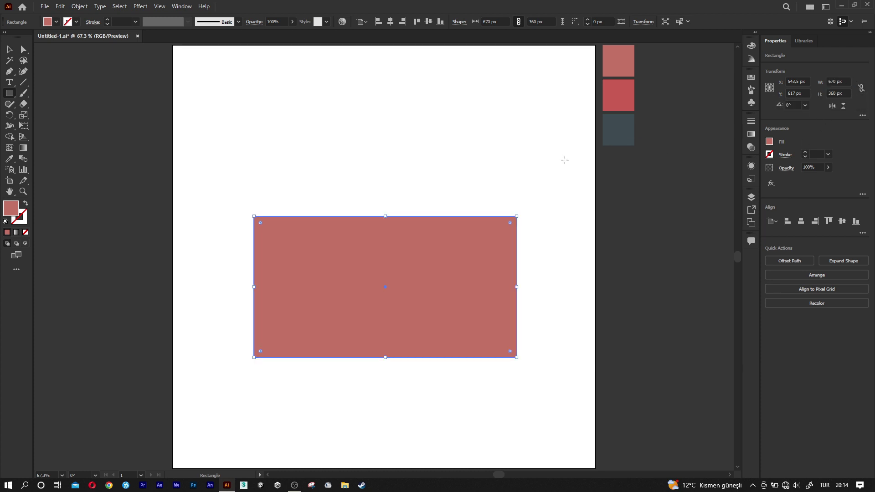
Shape a 360 × 303 px block on the right and place a copy down-left
{"action": "left_click", "coordinate": [9, 50]}
{"action": "mouse_move", "coordinate": [436, 261]}
{"action": "left_mouse_down"}
{"action": "mouse_move", "coordinate": [432, 273]}
{"action": "mouse_move", "coordinate": [442, 168]}
{"action": "left_mouse_up"}
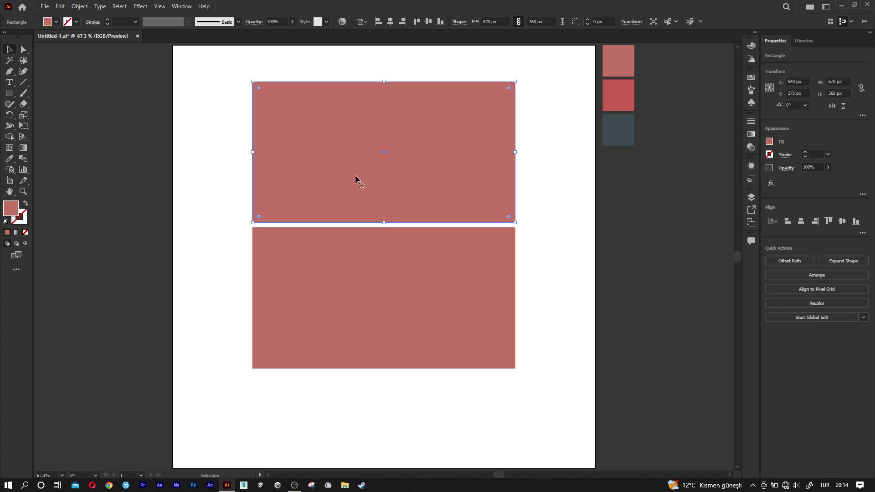
{"action": "left_click_drag", "start_coordinate": [251, 153], "coordinate": [373, 165]}
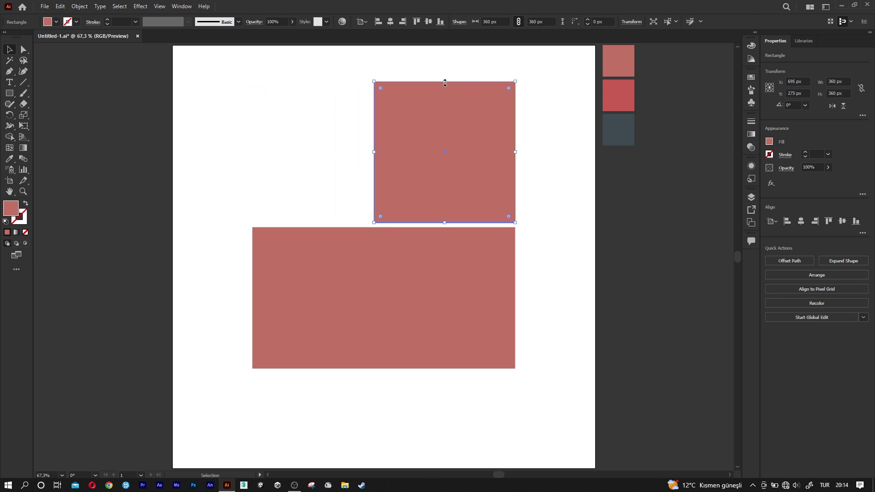
{"action": "left_click_drag", "start_coordinate": [445, 82], "coordinate": [445, 100]}
{"action": "mouse_move", "coordinate": [475, 172]}
{"action": "left_mouse_down"}
{"action": "mouse_move", "coordinate": [429, 300]}
{"action": "mouse_move", "coordinate": [386, 360]}
{"action": "left_mouse_up"}
Give the copy the brighter red swatch and move it into the house front, trimming its sides
{"action": "key", "text": "i"}
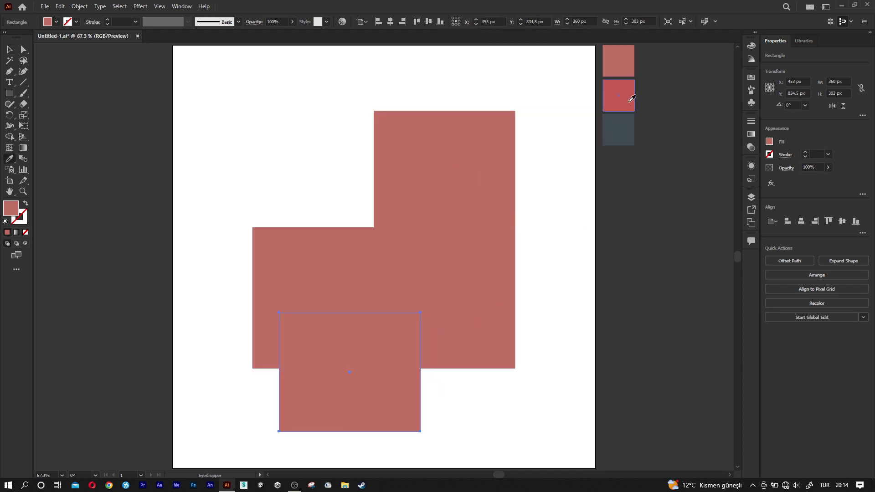
{"action": "left_click", "coordinate": [631, 98]}
{"action": "key", "text": "v"}
{"action": "left_click_drag", "start_coordinate": [373, 354], "coordinate": [355, 286]}
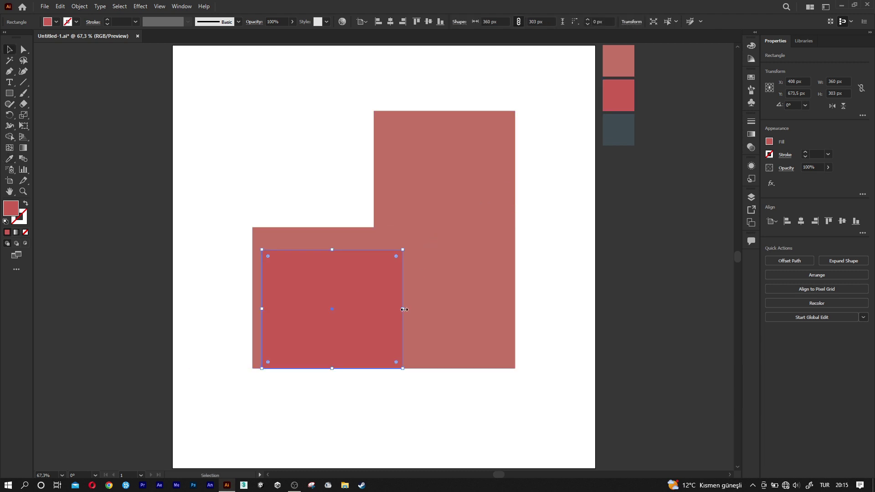
{"action": "left_click_drag", "start_coordinate": [404, 309], "coordinate": [380, 309]}
{"action": "left_click_drag", "start_coordinate": [262, 311], "coordinate": [269, 310]}
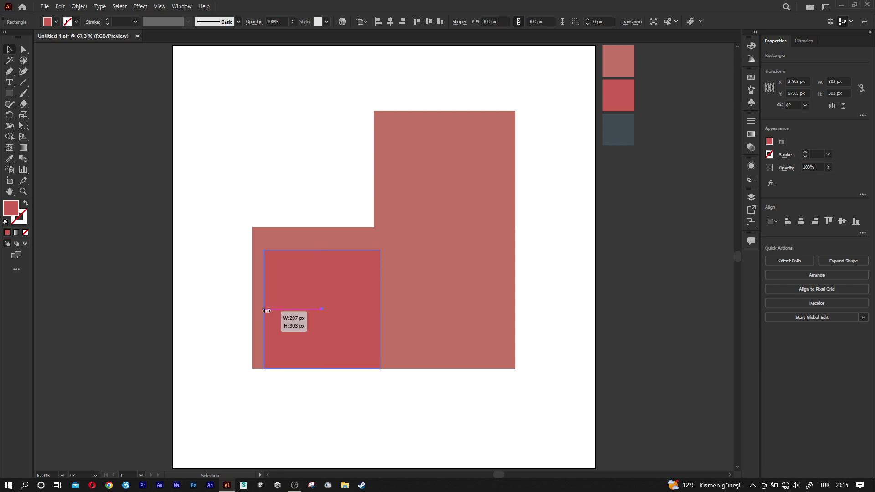
Size the bright red panel to 290 × 300 px and nudge it into place
{"action": "double_click", "coordinate": [838, 82]}
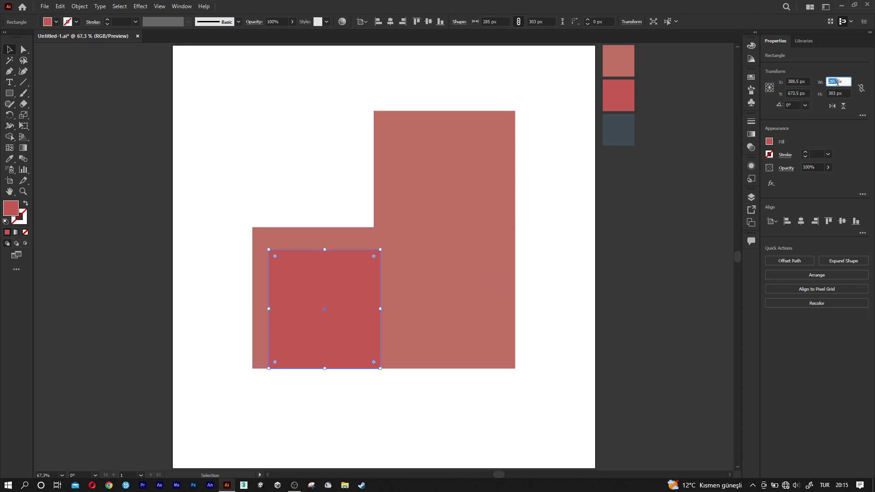
{"action": "key", "text": "Tab"}
{"action": "type", "text": "300"}
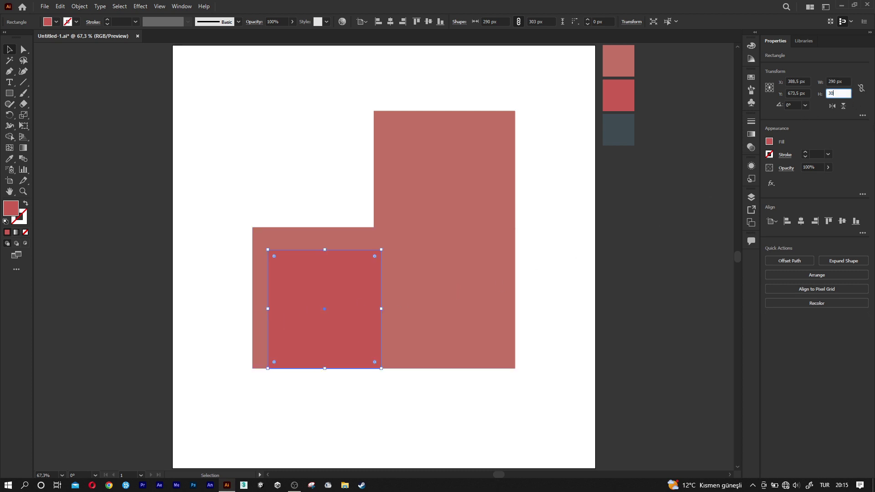
{"action": "key", "text": "Return"}
{"action": "left_click_drag", "start_coordinate": [366, 327], "coordinate": [362, 329]}
Widen the house front to 685 px, align the tall block, and copy the panel straight below
{"action": "left_click", "coordinate": [312, 230]}
{"action": "left_click_drag", "start_coordinate": [252, 298], "coordinate": [245, 298]}
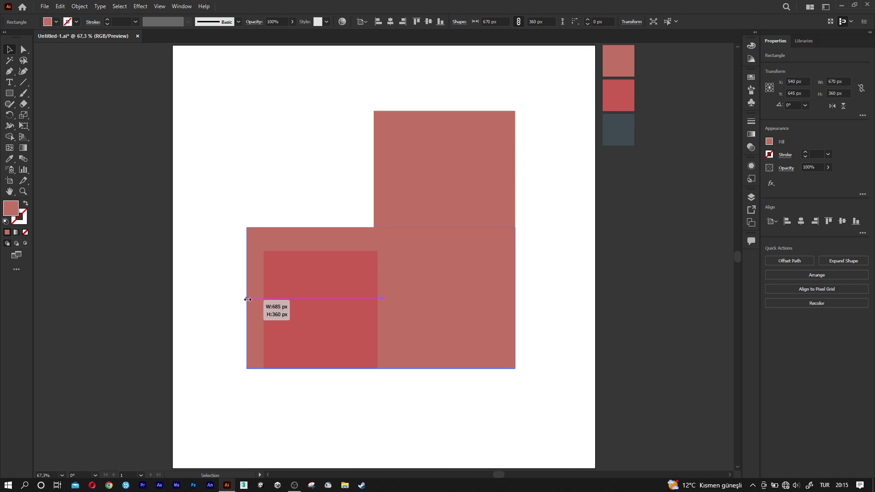
{"action": "left_click_drag", "start_coordinate": [245, 298], "coordinate": [247, 298]}
{"action": "mouse_move", "coordinate": [223, 402]}
{"action": "left_mouse_down"}
{"action": "mouse_move", "coordinate": [501, 182]}
{"action": "mouse_move", "coordinate": [454, 195]}
{"action": "left_mouse_up"}
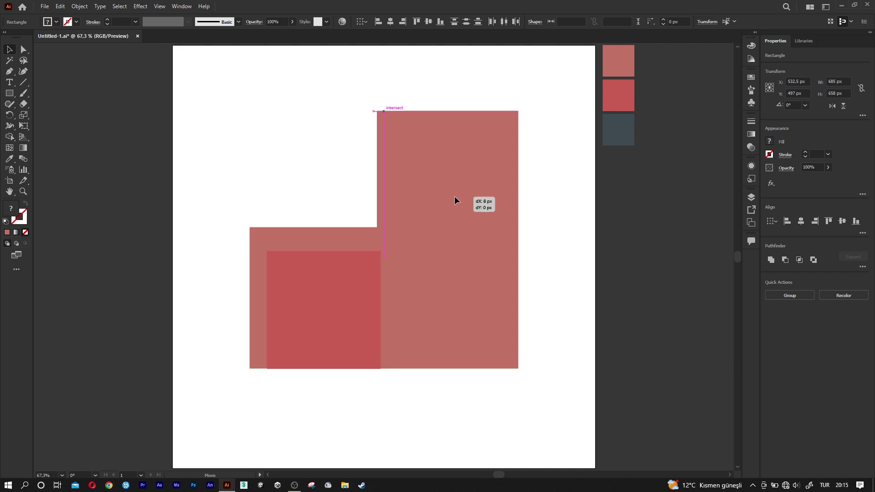
{"action": "left_click", "coordinate": [553, 277]}
{"action": "left_click_drag", "start_coordinate": [340, 279], "coordinate": [345, 384]}
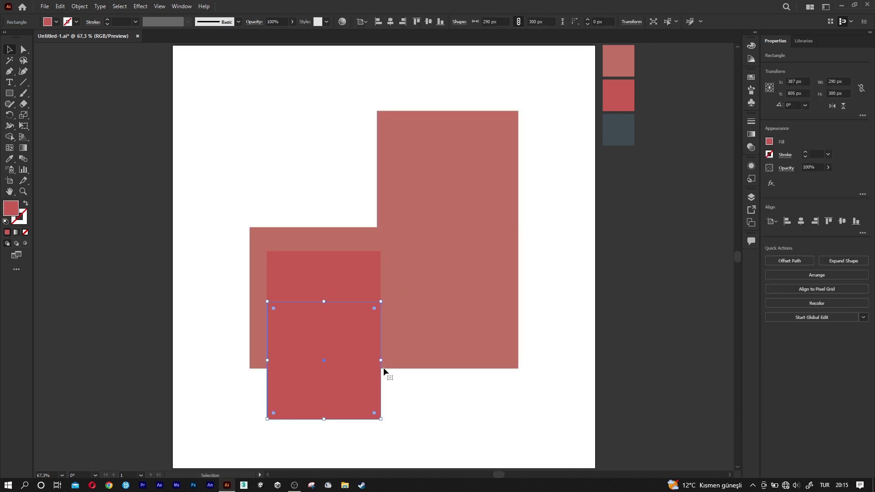
Fill the lower copy dark slate and inset it in the red panel as a 244 × 278 px door
{"action": "key", "text": "i"}
{"action": "left_click", "coordinate": [614, 139]}
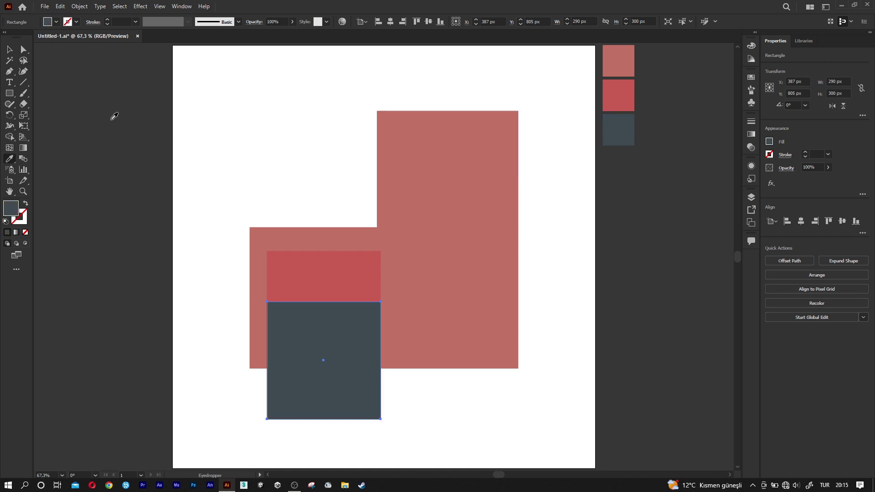
{"action": "left_click", "coordinate": [9, 51]}
{"action": "left_click_drag", "start_coordinate": [327, 355], "coordinate": [327, 306]}
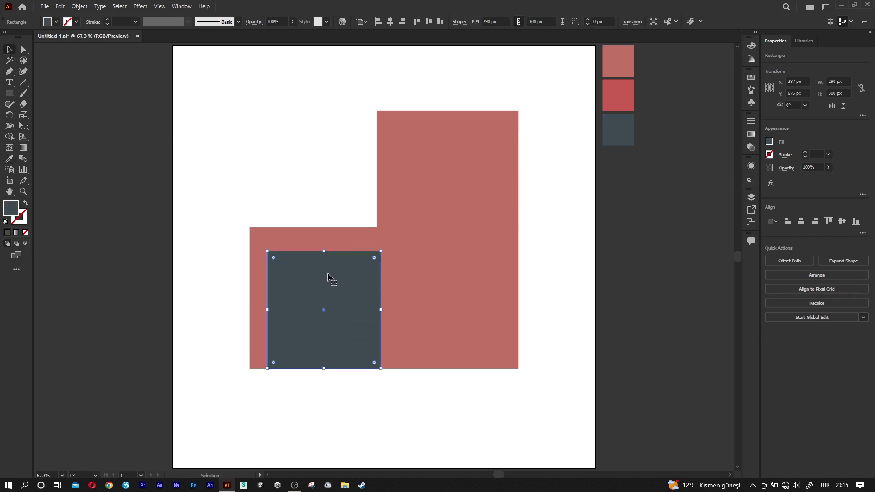
{"action": "left_click_drag", "start_coordinate": [323, 252], "coordinate": [323, 259]}
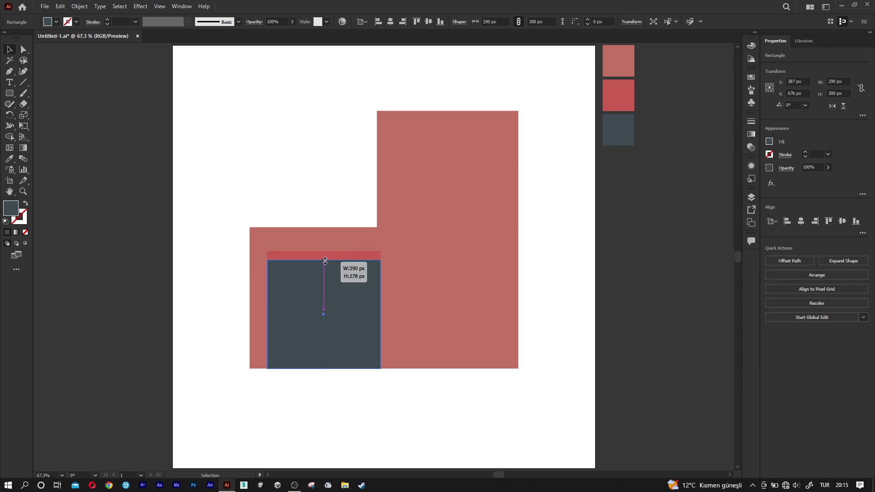
{"action": "left_click_drag", "start_coordinate": [268, 314], "coordinate": [276, 314]}
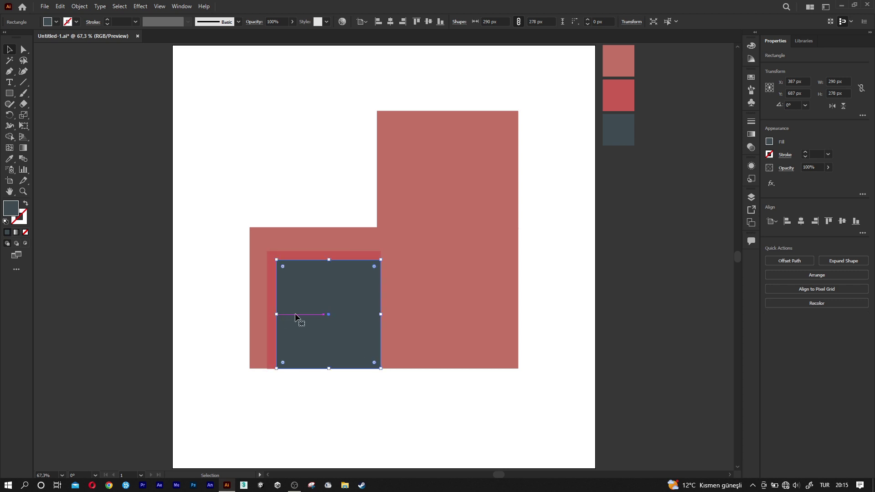
{"action": "left_click_drag", "start_coordinate": [381, 314], "coordinate": [374, 314]}
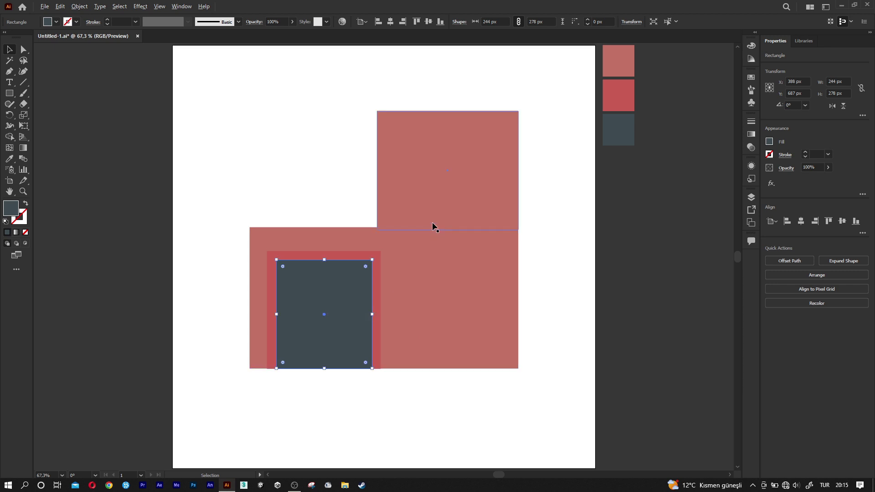
{"action": "scroll", "coordinate": [476, 186], "scroll_direction": "up", "scroll_amount": 1}
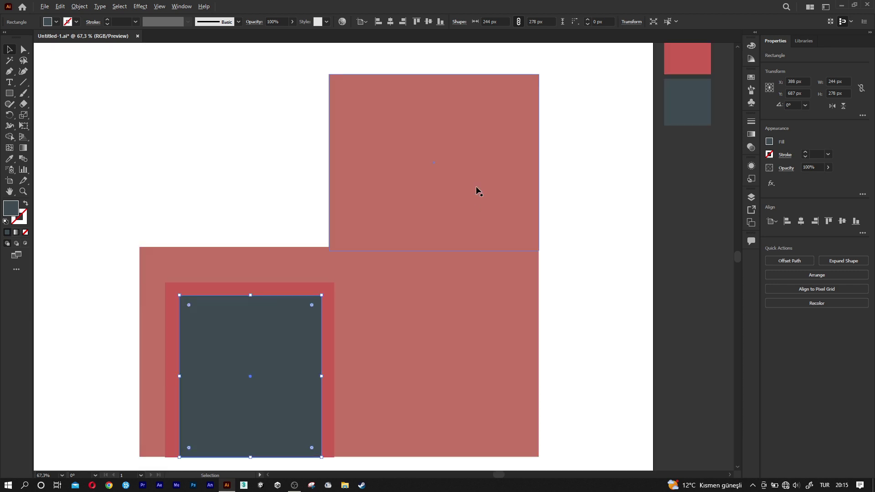
Copy the tall block upward as a 425 × 110 px slab centred horizontally over it
{"action": "left_click", "coordinate": [452, 184]}
{"action": "left_click_drag", "start_coordinate": [440, 187], "coordinate": [436, 248]}
{"action": "mouse_move", "coordinate": [469, 278]}
{"action": "left_mouse_down"}
{"action": "mouse_move", "coordinate": [464, 216]}
{"action": "mouse_move", "coordinate": [461, 239]}
{"action": "left_mouse_up"}
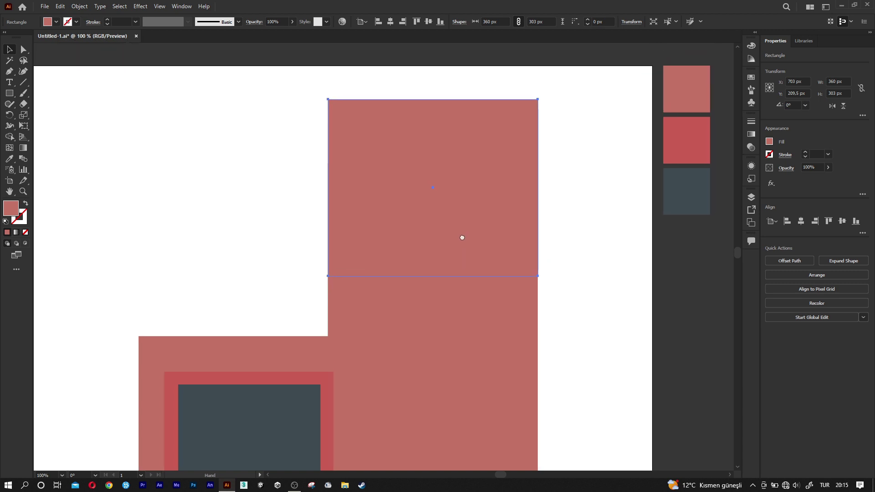
{"action": "left_click_drag", "start_coordinate": [433, 282], "coordinate": [421, 169]}
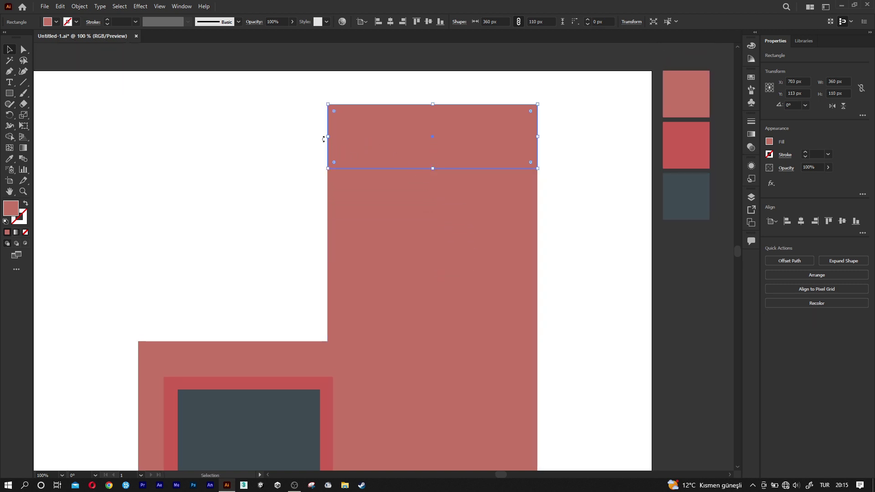
{"action": "left_click_drag", "start_coordinate": [327, 138], "coordinate": [289, 138]}
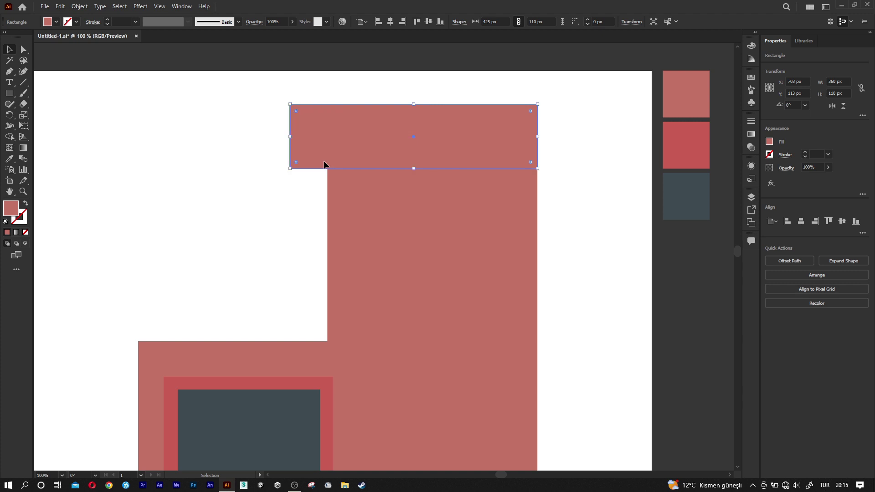
{"action": "left_click", "coordinate": [403, 219], "text": "shift"}
{"action": "left_click", "coordinate": [420, 245]}
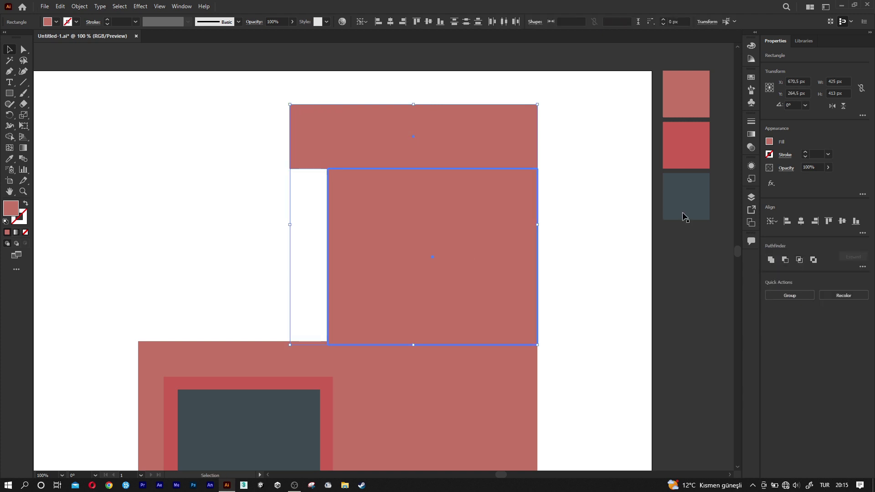
{"action": "left_click", "coordinate": [800, 221]}
{"action": "left_click", "coordinate": [592, 201]}
{"action": "left_click", "coordinate": [442, 147]}
Pull the slab's top corners inward and raise a new middle anchor into a slight peak
{"action": "key", "text": "a"}
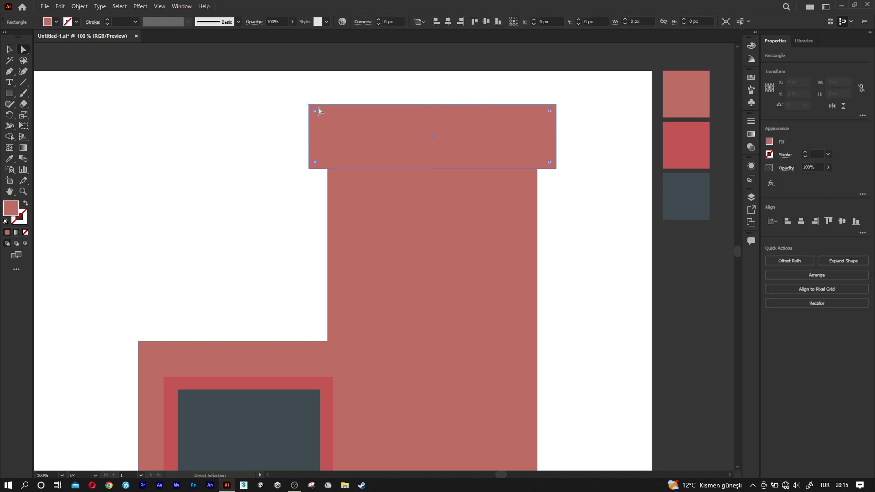
{"action": "left_click_drag", "start_coordinate": [309, 105], "coordinate": [330, 105]}
{"action": "left_click", "coordinate": [555, 104]}
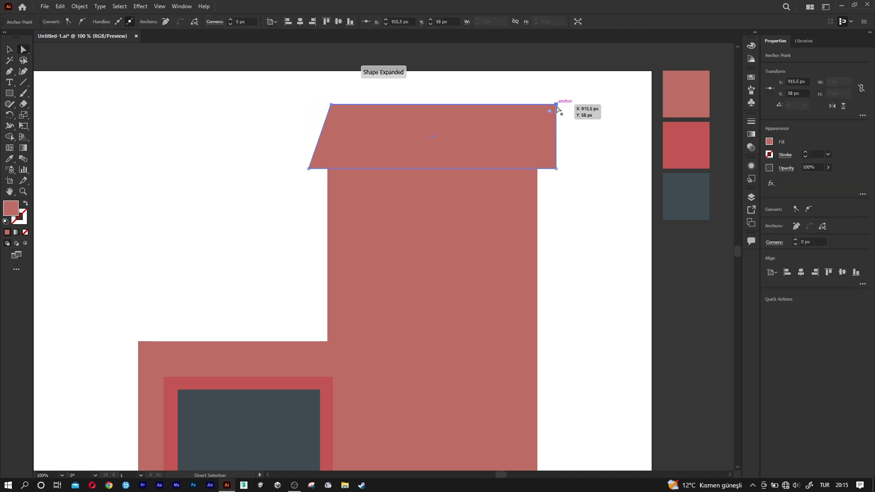
{"action": "left_click_drag", "start_coordinate": [556, 106], "coordinate": [537, 105]}
{"action": "key", "text": "p"}
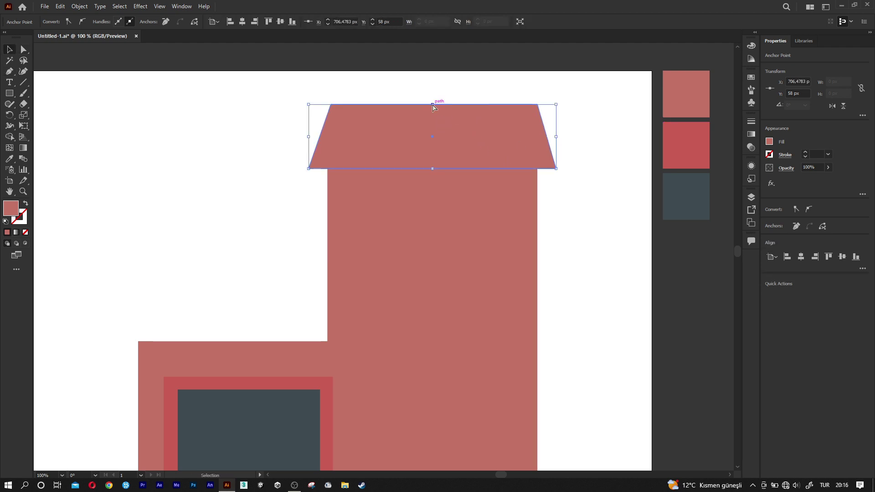
{"action": "key", "text": "a"}
{"action": "left_click_drag", "start_coordinate": [434, 106], "coordinate": [434, 97]}
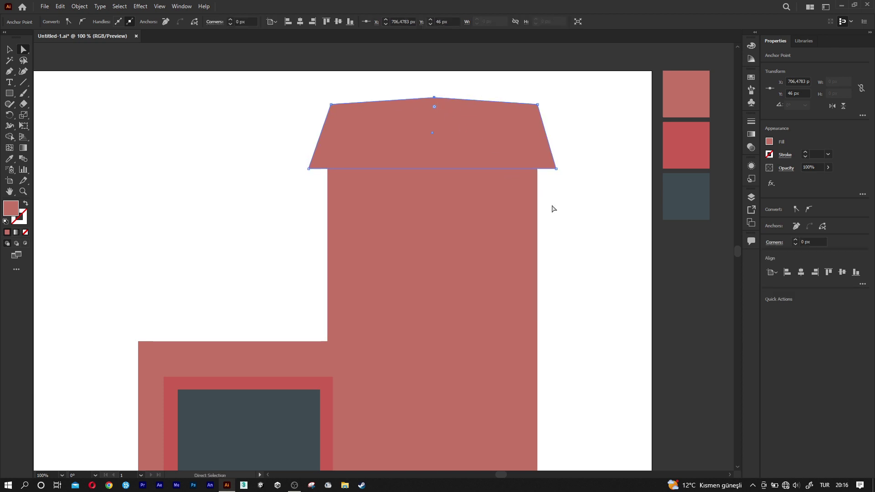
{"action": "left_click", "coordinate": [556, 211]}
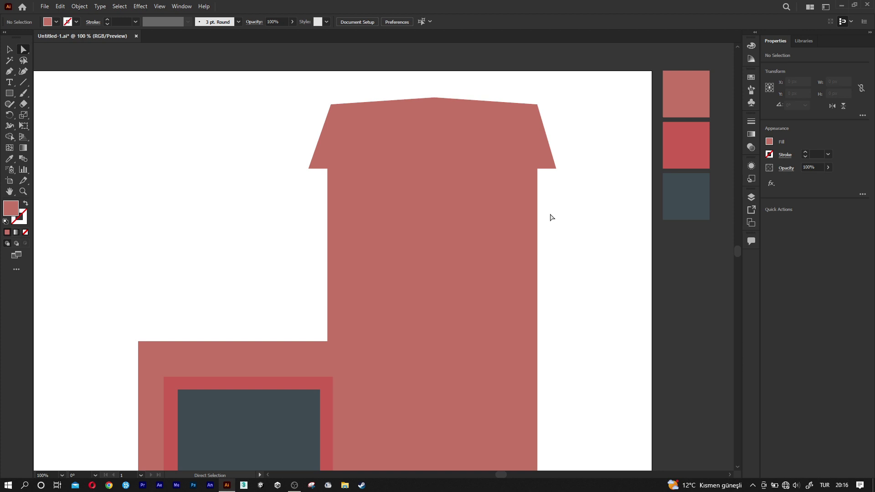
Set the Paintbrush stroke to black and zoom in on the roof
{"action": "key", "text": "b"}
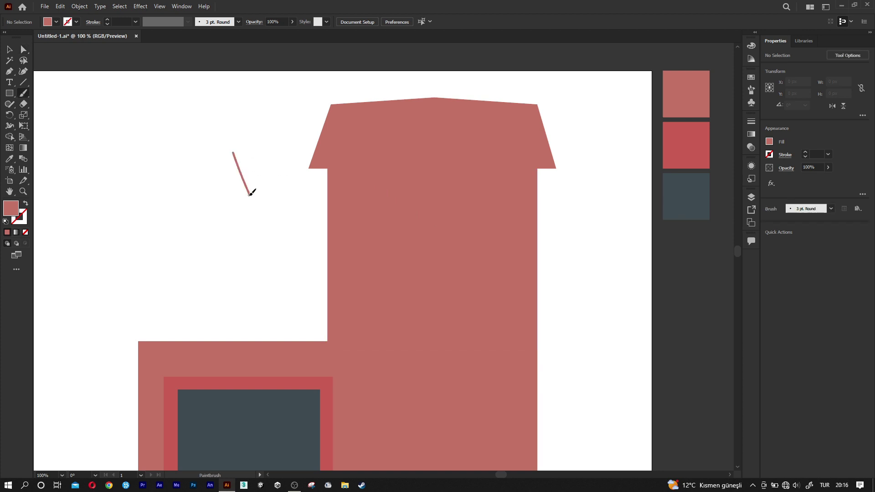
{"action": "key", "text": "shift+x"}
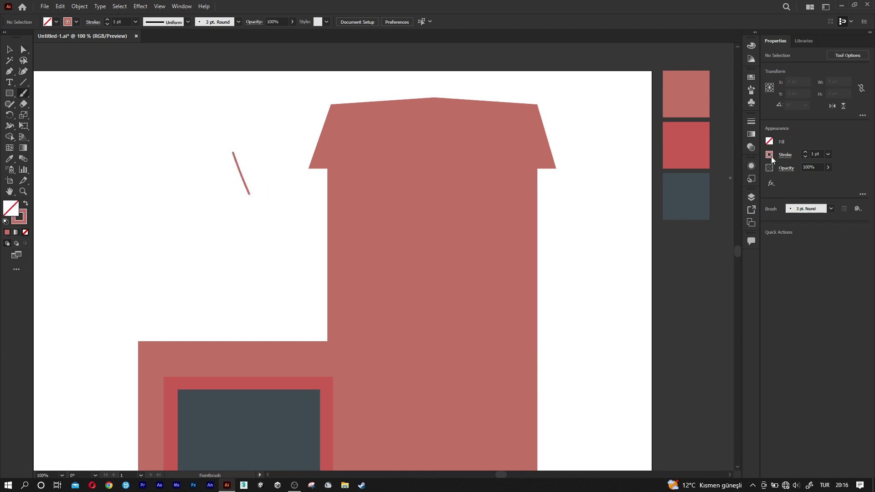
{"action": "left_click", "coordinate": [769, 155]}
{"action": "left_click", "coordinate": [689, 188]}
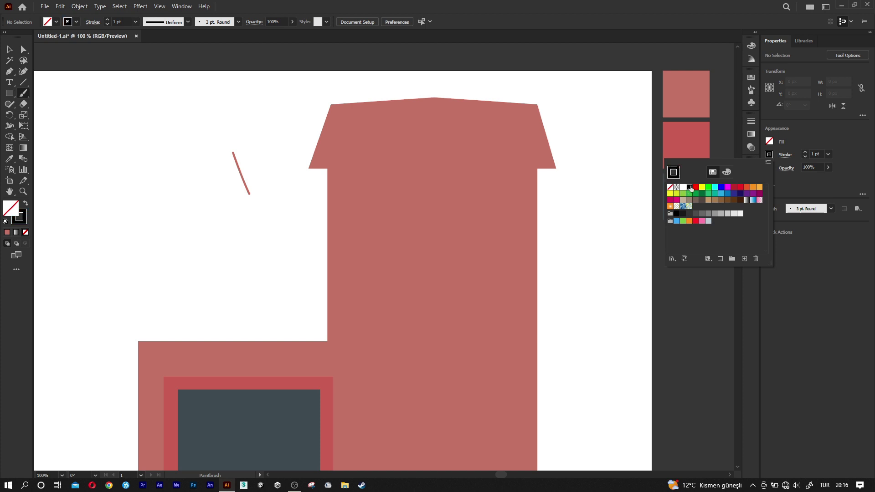
{"action": "left_click", "coordinate": [464, 150]}
{"action": "scroll", "coordinate": [440, 120], "scroll_direction": "up", "scroll_amount": 1}
{"action": "scroll", "coordinate": [441, 114], "scroll_direction": "up", "scroll_amount": 1}
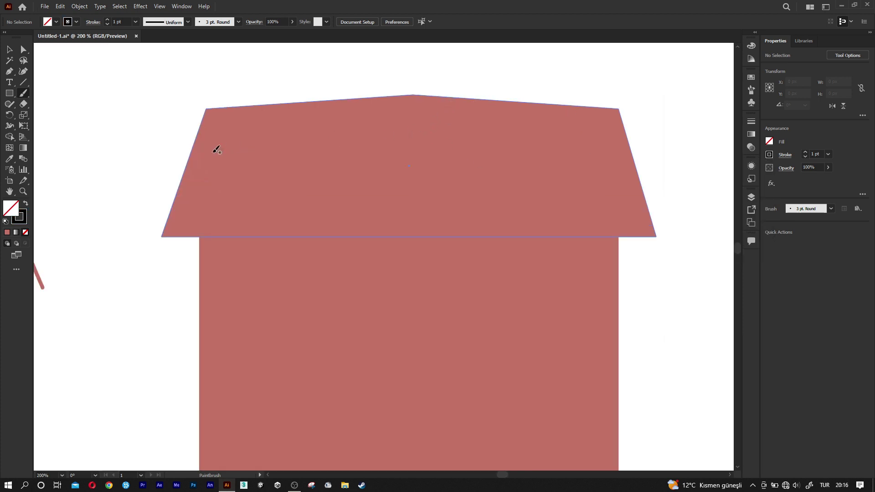
Paint the upper scalloped wave line across the roof
{"action": "left_click_drag", "start_coordinate": [202, 153], "coordinate": [253, 149]}
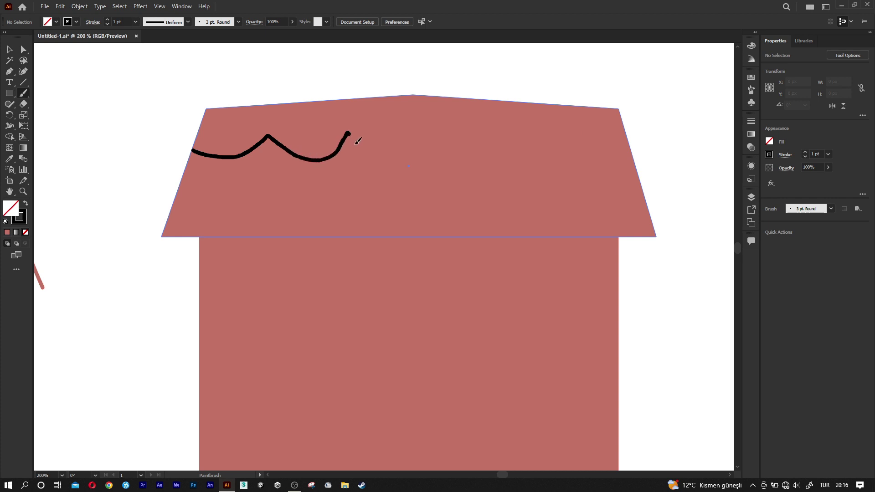
{"action": "left_click_drag", "start_coordinate": [357, 143], "coordinate": [411, 156]}
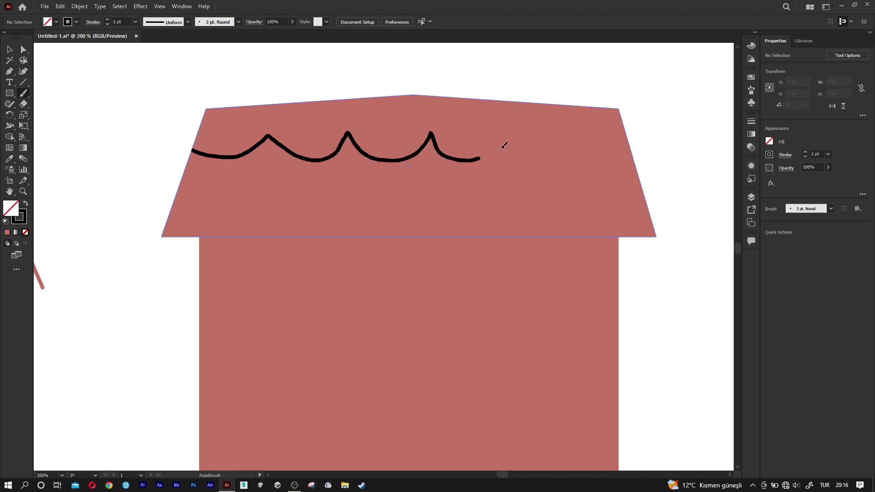
{"action": "left_click_drag", "start_coordinate": [501, 148], "coordinate": [510, 133]}
{"action": "left_click_drag", "start_coordinate": [542, 159], "coordinate": [581, 134]}
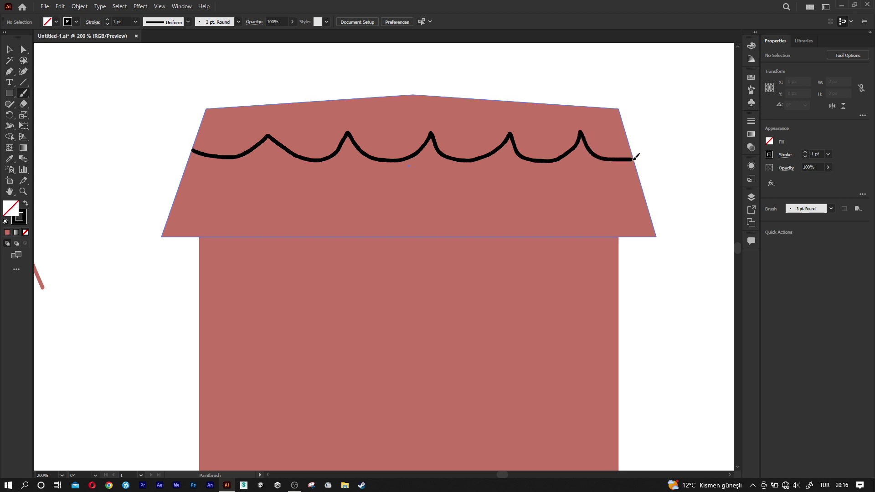
{"action": "left_click_drag", "start_coordinate": [634, 158], "coordinate": [633, 159]}
Paint the lower scalloped wave line across the roof, redoing a misdrawn stroke
{"action": "mouse_move", "coordinate": [176, 203]}
{"action": "left_mouse_down"}
{"action": "mouse_move", "coordinate": [215, 204]}
{"action": "mouse_move", "coordinate": [247, 182]}
{"action": "mouse_move", "coordinate": [323, 202]}
{"action": "left_mouse_up"}
{"action": "key", "text": "ctrl+z"}
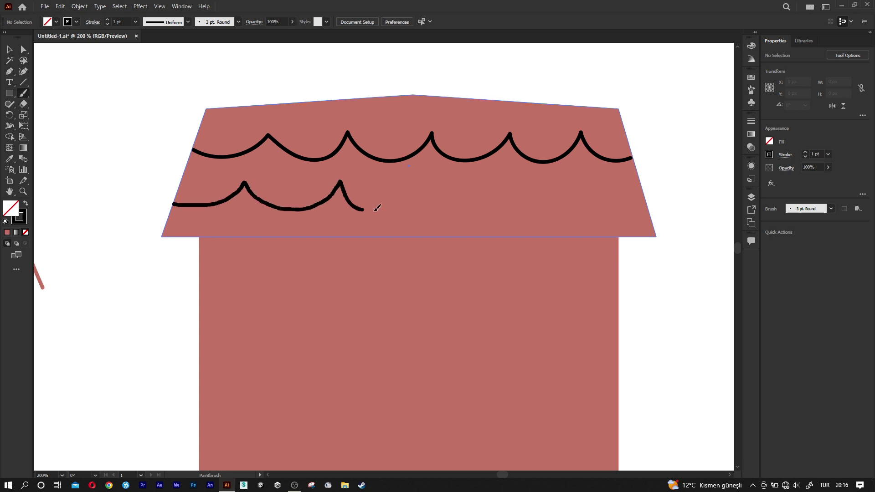
{"action": "mouse_move", "coordinate": [377, 208]}
{"action": "left_mouse_down"}
{"action": "mouse_move", "coordinate": [429, 182]}
{"action": "mouse_move", "coordinate": [578, 199]}
{"action": "left_mouse_up"}
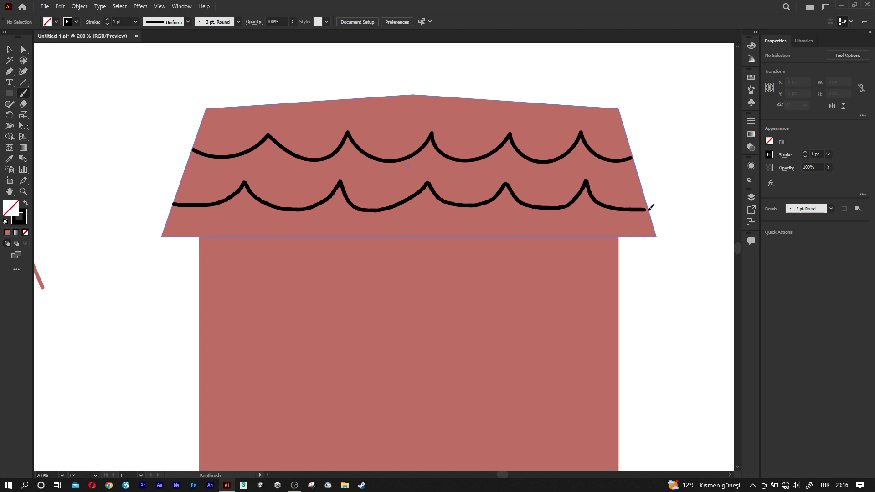
{"action": "left_click_drag", "start_coordinate": [649, 209], "coordinate": [647, 209]}
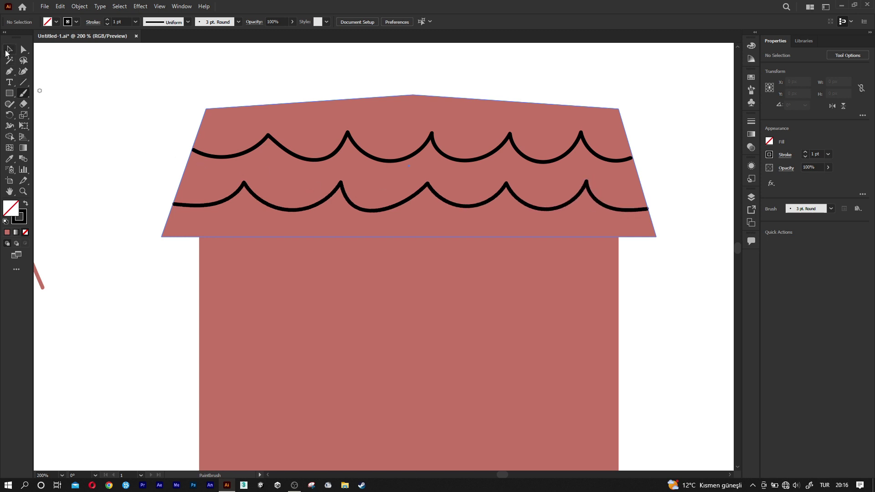
{"action": "left_click", "coordinate": [6, 52]}
Give both roof wave strokes the dark slate colour 3F4B52
{"action": "scroll", "coordinate": [294, 225], "scroll_direction": "down", "scroll_amount": 1}
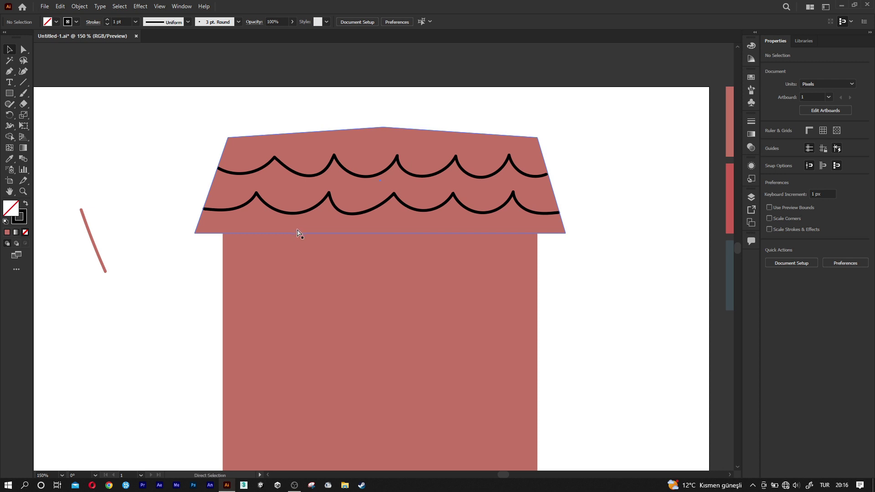
{"action": "scroll", "coordinate": [300, 237], "scroll_direction": "right", "scroll_amount": 1}
{"action": "left_click", "coordinate": [697, 287]}
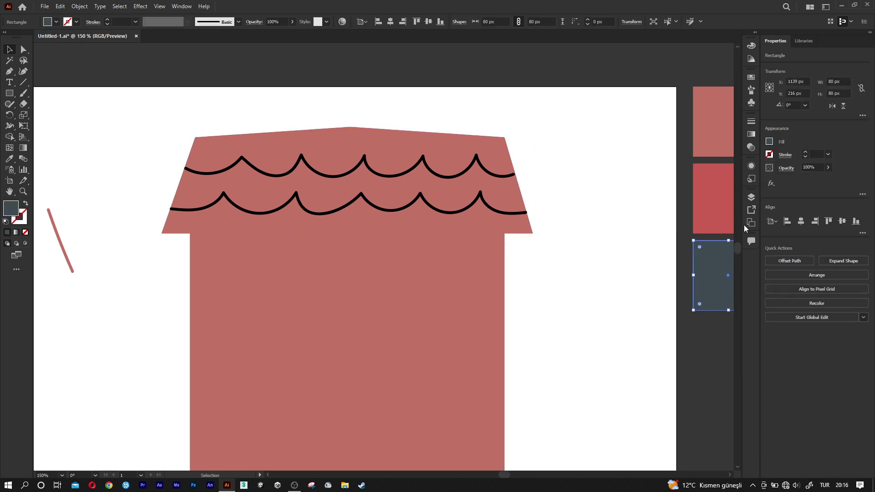
{"action": "left_click", "coordinate": [769, 142]}
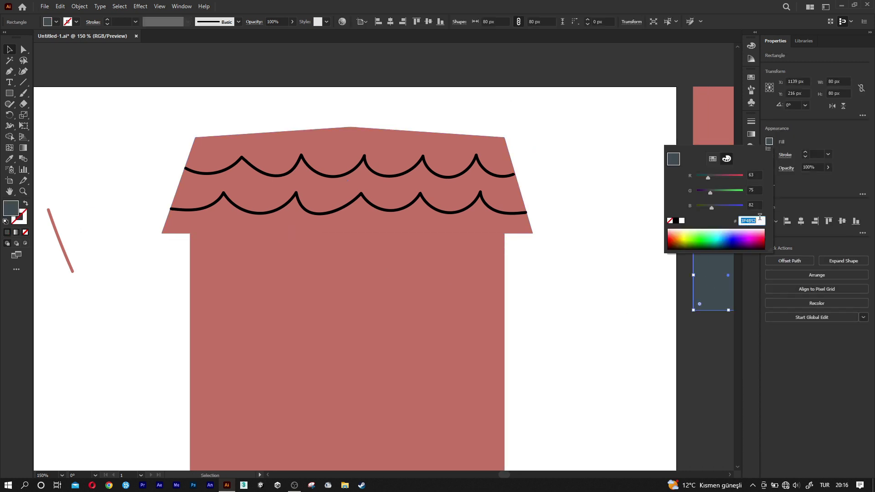
{"action": "left_click", "coordinate": [458, 209]}
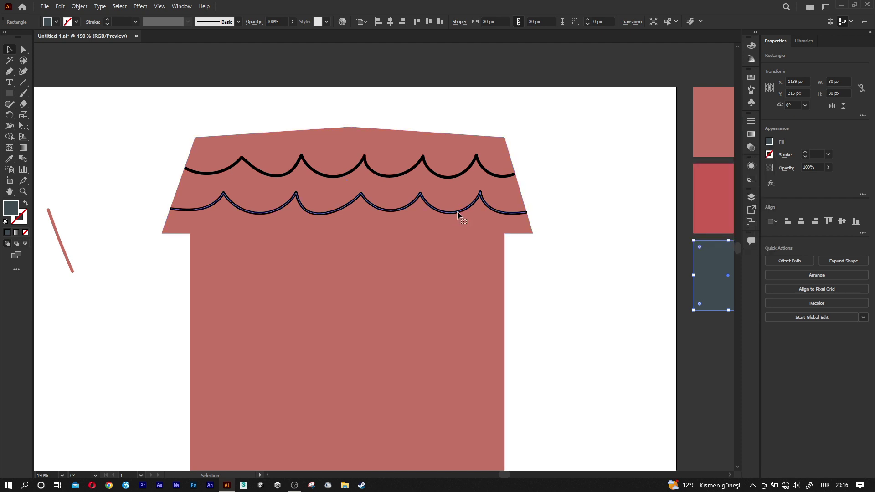
{"action": "left_click", "coordinate": [453, 179], "text": "shift"}
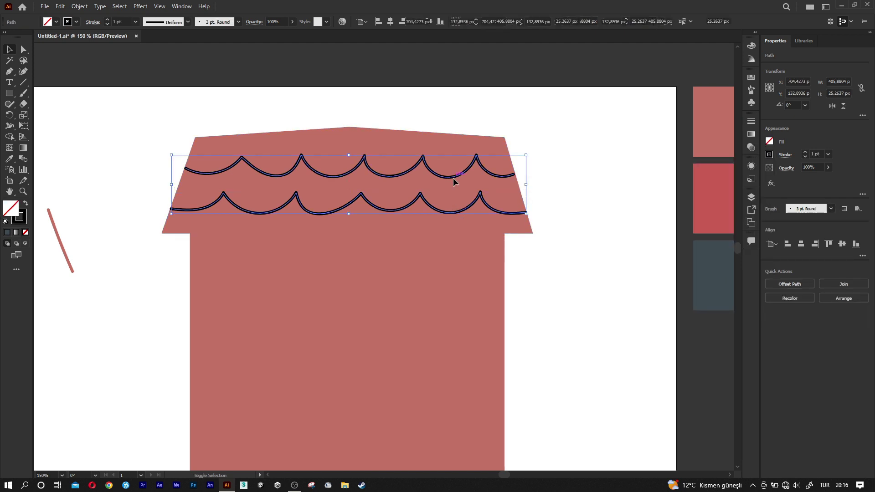
{"action": "left_click", "coordinate": [769, 155]}
{"action": "left_click", "coordinate": [726, 173]}
{"action": "type", "text": "3F4B52"}
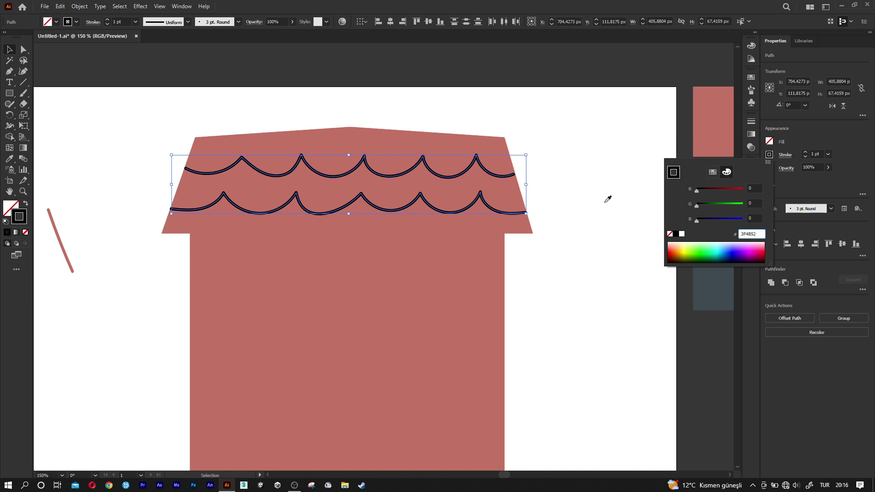
{"action": "key", "text": "Return"}
{"action": "left_click", "coordinate": [575, 272]}
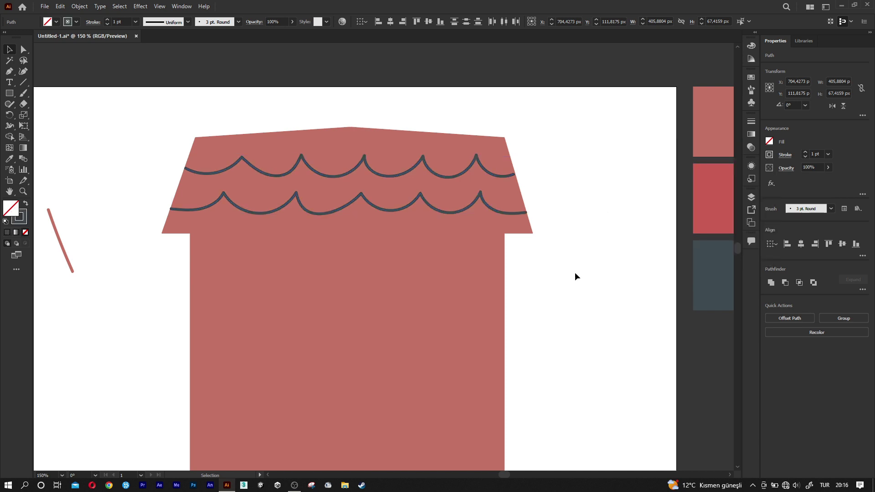
Darken the roof's red fill slightly to DB685B
{"action": "left_click", "coordinate": [373, 230]}
{"action": "left_click", "coordinate": [769, 142]}
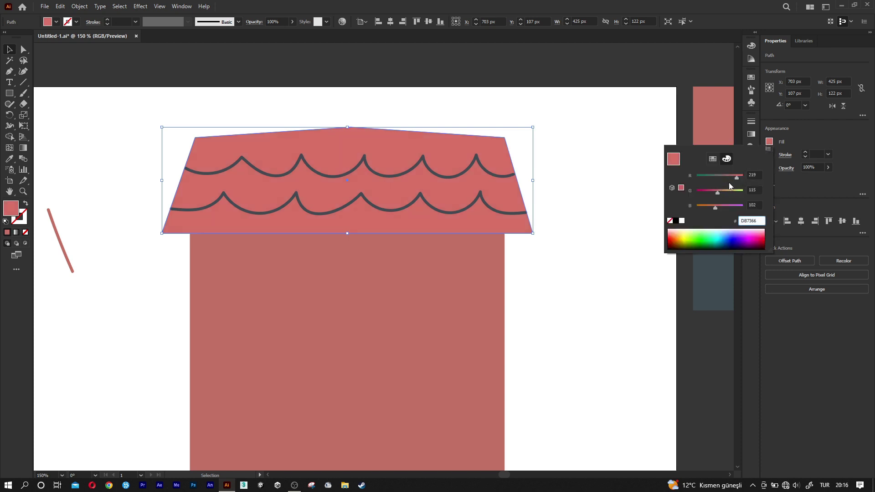
{"action": "left_click_drag", "start_coordinate": [717, 190], "coordinate": [713, 206]}
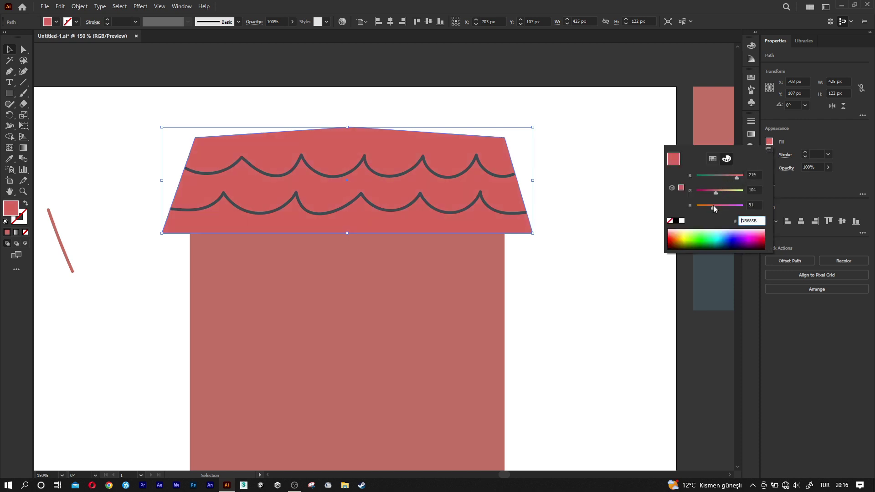
{"action": "left_click", "coordinate": [583, 238]}
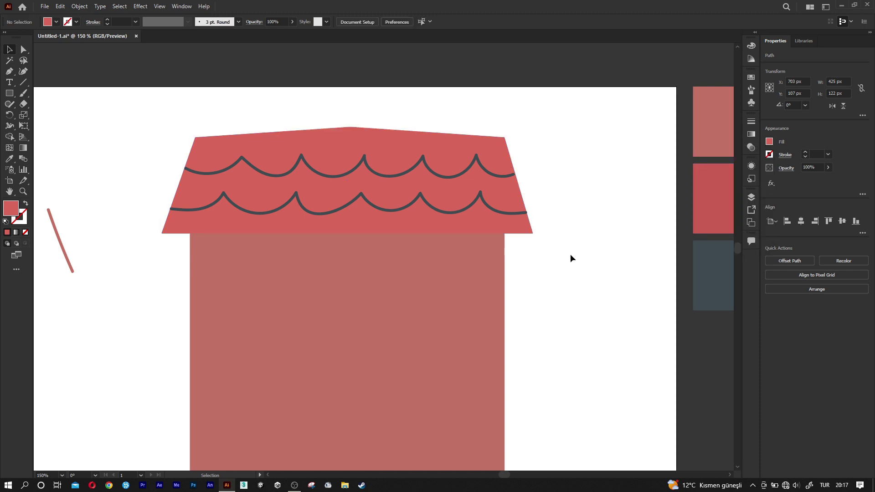
{"action": "scroll", "coordinate": [532, 269], "scroll_direction": "down", "scroll_amount": 1}
Duplicate the door rectangle beside it and delete the stray pink line
{"action": "scroll", "coordinate": [532, 269], "scroll_direction": "down", "scroll_amount": 1}
{"action": "mouse_move", "coordinate": [505, 286]}
{"action": "left_mouse_down"}
{"action": "mouse_move", "coordinate": [486, 273]}
{"action": "mouse_move", "coordinate": [480, 215]}
{"action": "left_mouse_up"}
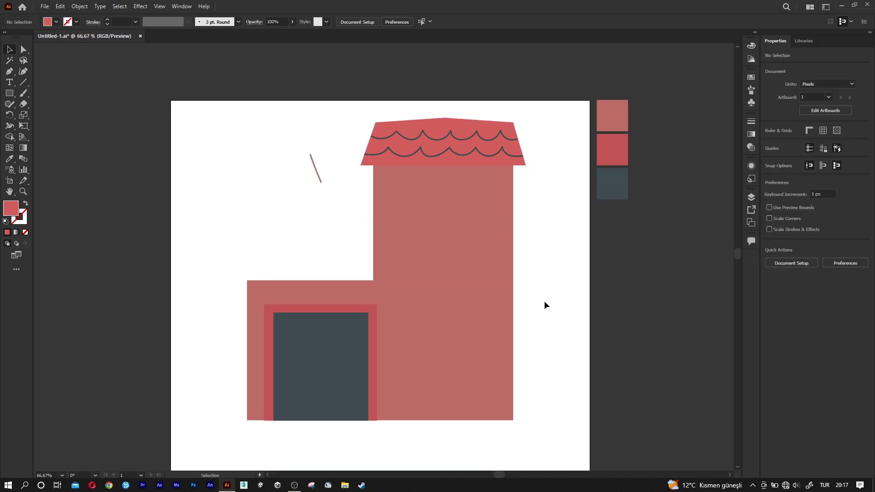
{"action": "mouse_move", "coordinate": [314, 353]}
{"action": "left_mouse_down"}
{"action": "mouse_move", "coordinate": [414, 348]}
{"action": "mouse_move", "coordinate": [409, 302]}
{"action": "left_mouse_up"}
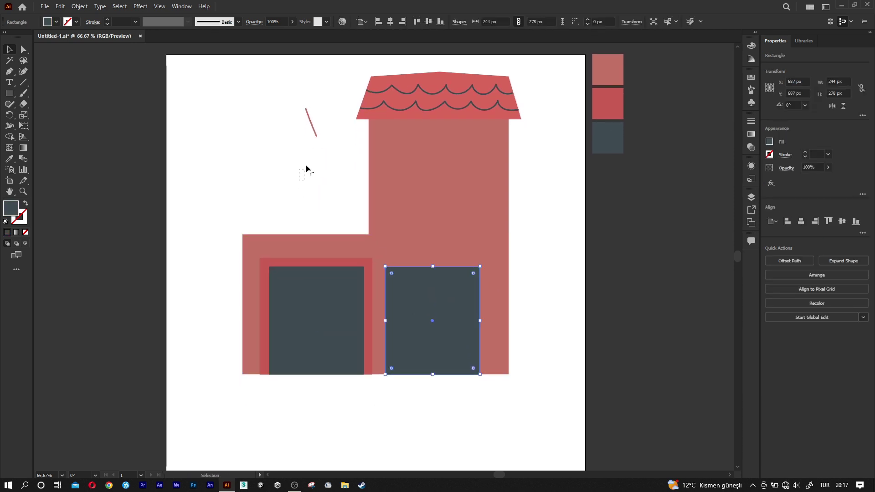
{"action": "left_click_drag", "start_coordinate": [306, 169], "coordinate": [326, 122]}
{"action": "key", "text": "Delete"}
Resize the copy into a small 125 × 182 px slate window
{"action": "scroll", "coordinate": [407, 314], "scroll_direction": "up", "scroll_amount": 1}
{"action": "scroll", "coordinate": [412, 326], "scroll_direction": "up", "scroll_amount": 1}
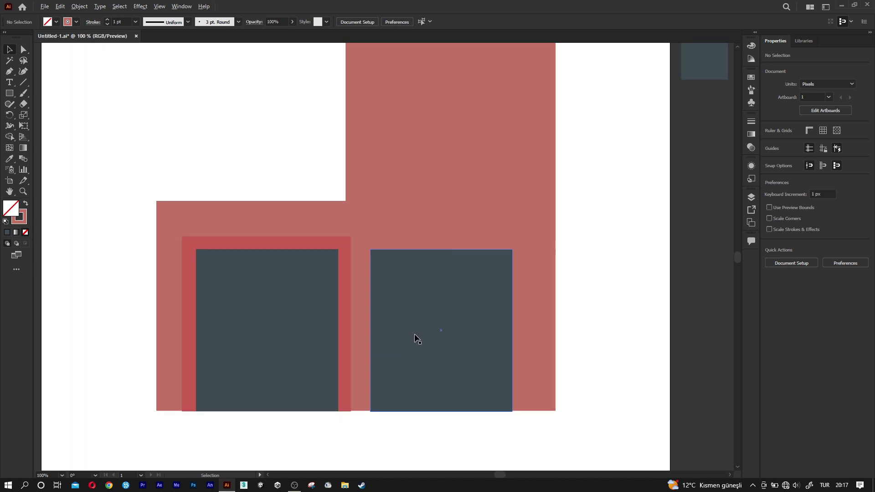
{"action": "left_click", "coordinate": [461, 346]}
{"action": "left_click_drag", "start_coordinate": [512, 330], "coordinate": [443, 330]}
{"action": "left_click_drag", "start_coordinate": [408, 412], "coordinate": [408, 372]}
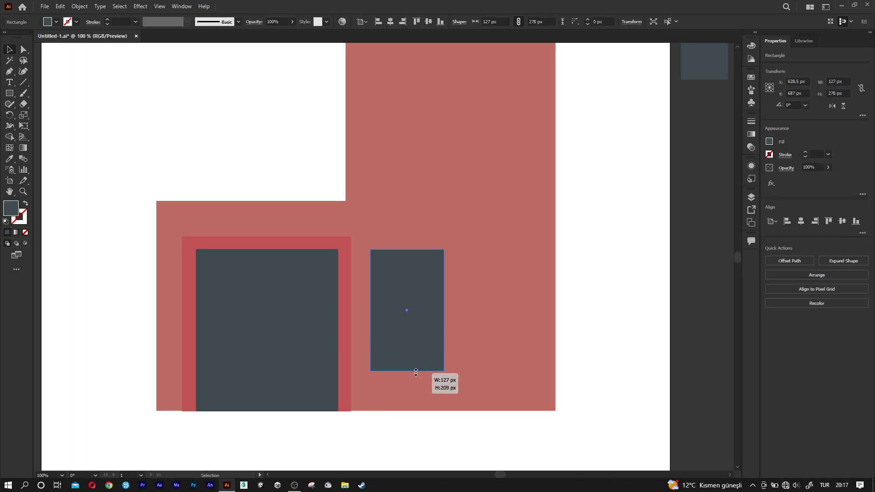
{"action": "mouse_move", "coordinate": [444, 310]}
{"action": "left_mouse_down"}
{"action": "mouse_move", "coordinate": [454, 310]}
{"action": "mouse_move", "coordinate": [416, 305]}
{"action": "left_mouse_up"}
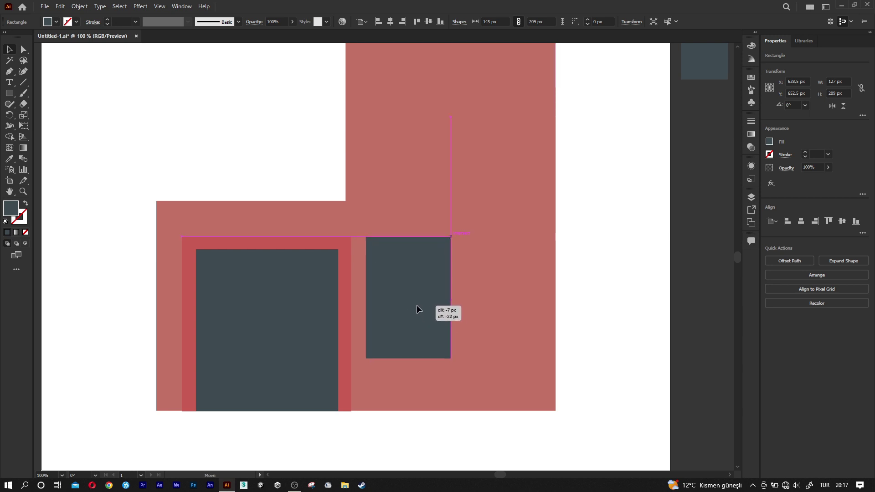
{"action": "left_click_drag", "start_coordinate": [450, 357], "coordinate": [439, 342]}
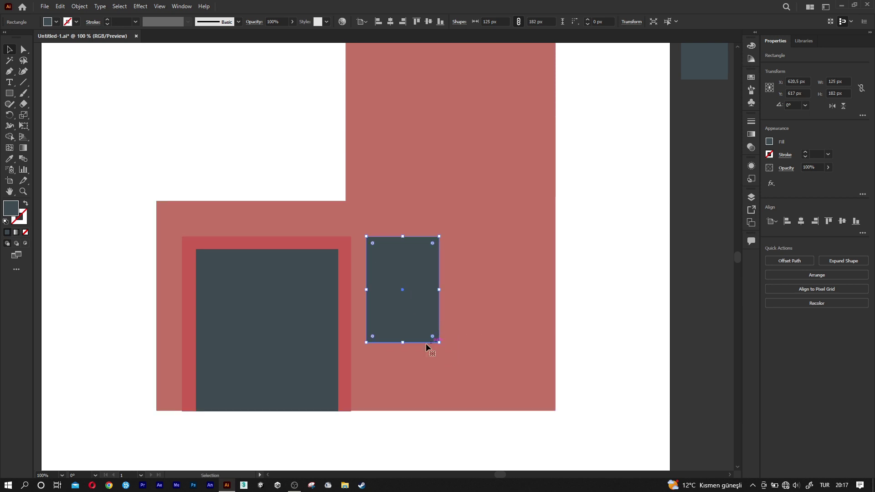
Duplicate the door rectangle to the right as a tall 157 × 300 px panel
{"action": "left_click", "coordinate": [257, 357]}
{"action": "left_click_drag", "start_coordinate": [258, 356], "coordinate": [465, 356]}
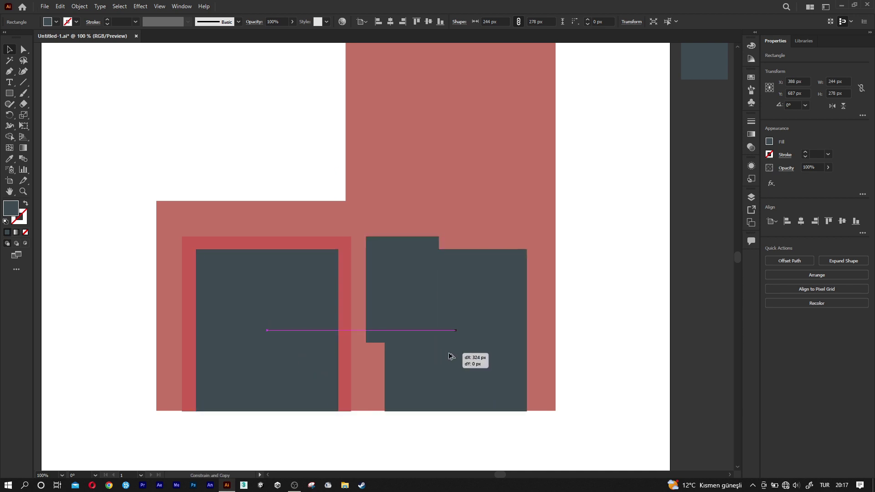
{"action": "left_click_drag", "start_coordinate": [403, 332], "coordinate": [453, 331]}
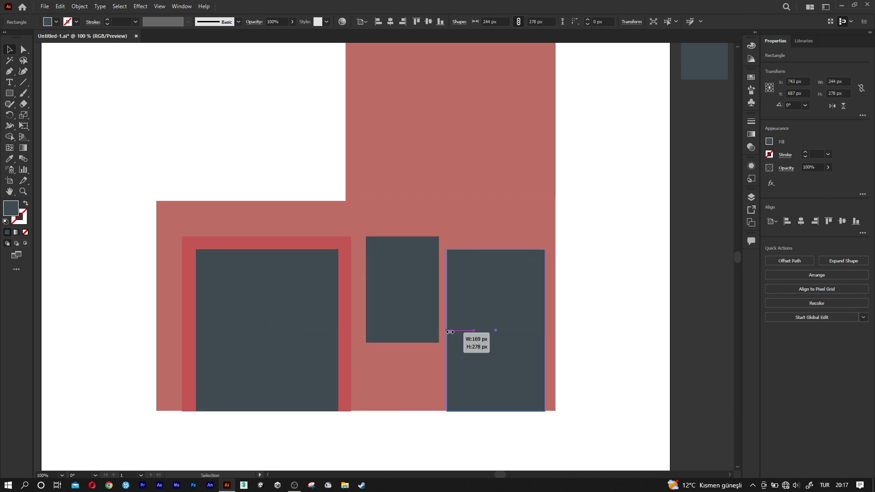
{"action": "mouse_move", "coordinate": [499, 249]}
{"action": "left_mouse_down"}
{"action": "mouse_move", "coordinate": [499, 236]}
{"action": "mouse_move", "coordinate": [545, 232]}
{"action": "left_mouse_up"}
Nudge the window's right-hand corners slightly downward
{"action": "key", "text": "a"}
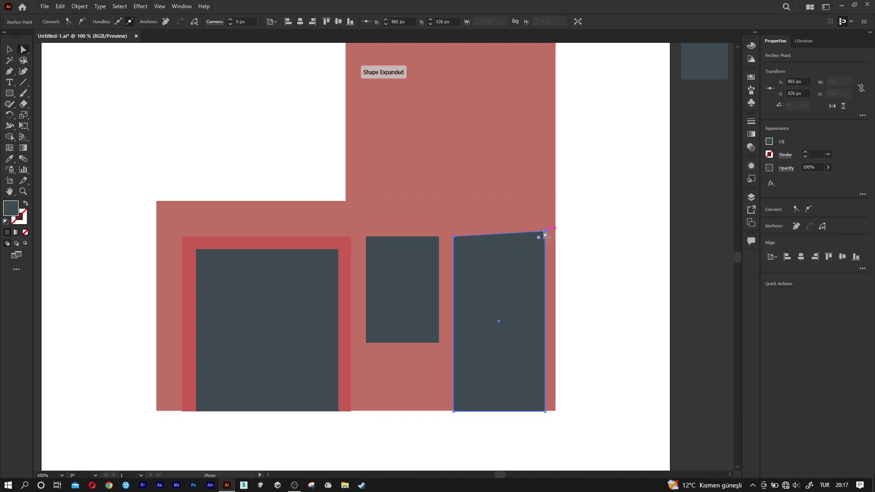
{"action": "left_click", "coordinate": [419, 254]}
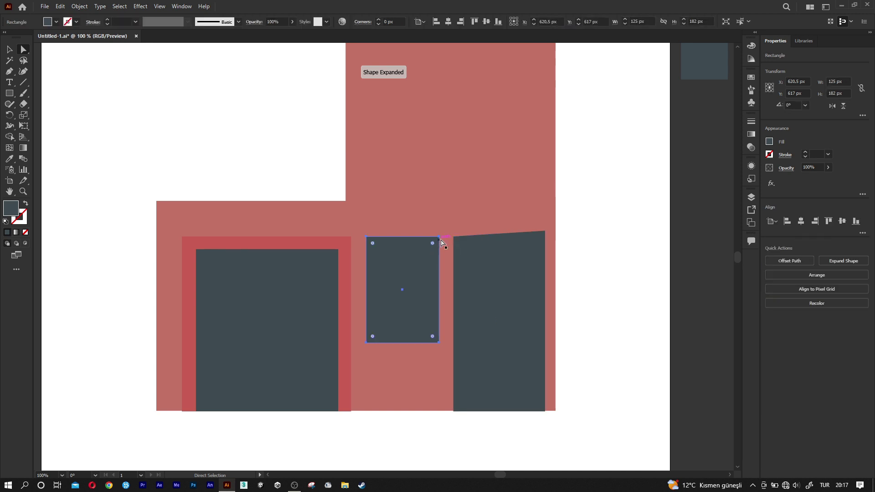
{"action": "left_click_drag", "start_coordinate": [439, 241], "coordinate": [438, 245]}
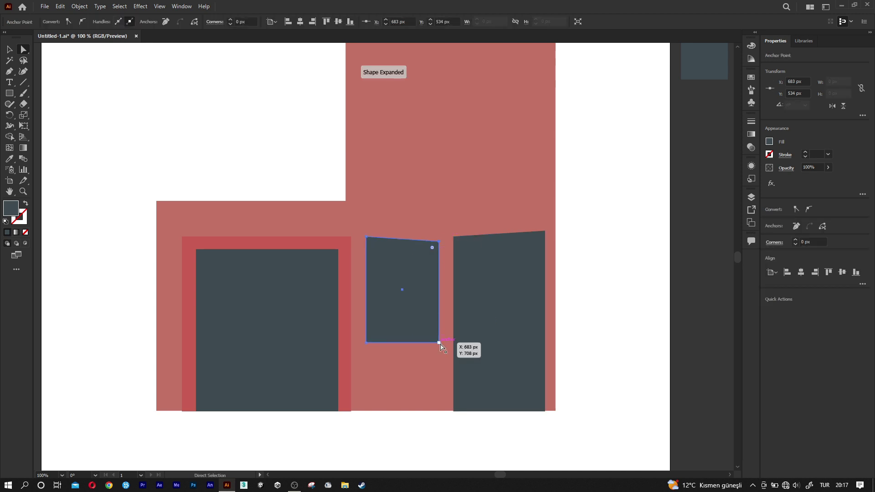
{"action": "left_click_drag", "start_coordinate": [439, 342], "coordinate": [439, 345]}
Lean the left door's top-left corner, shift the wall's bottom-left corner, and raise the frame's top-right corner
{"action": "left_click", "coordinate": [287, 318]}
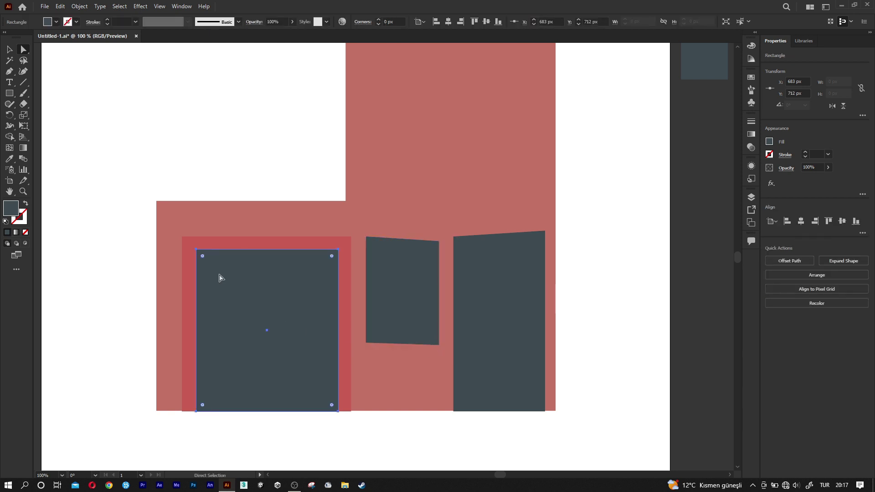
{"action": "left_click_drag", "start_coordinate": [197, 250], "coordinate": [192, 245]}
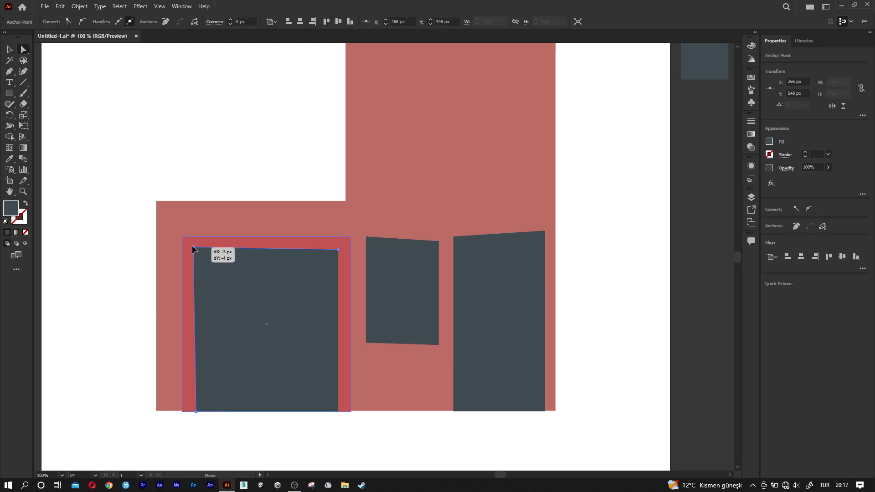
{"action": "left_click", "coordinate": [173, 375]}
{"action": "left_click", "coordinate": [160, 409]}
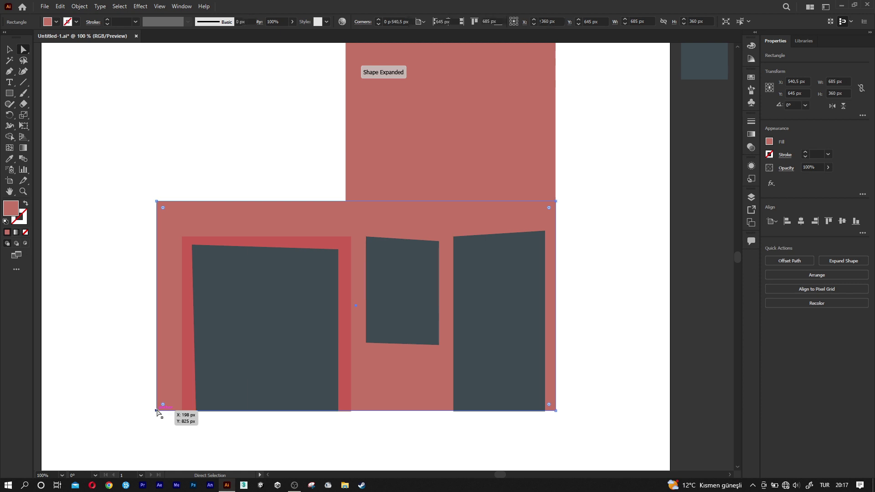
{"action": "left_click_drag", "start_coordinate": [160, 408], "coordinate": [163, 409]}
{"action": "left_click", "coordinate": [278, 302]}
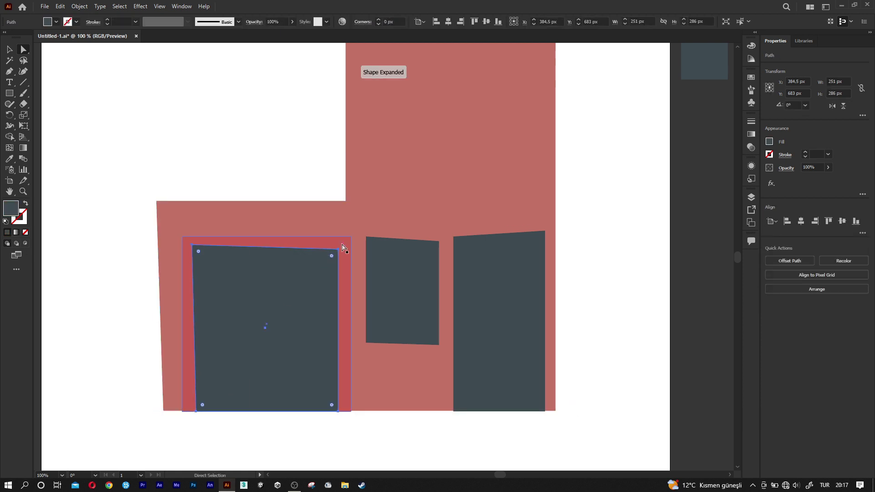
{"action": "left_click_drag", "start_coordinate": [350, 238], "coordinate": [351, 233]}
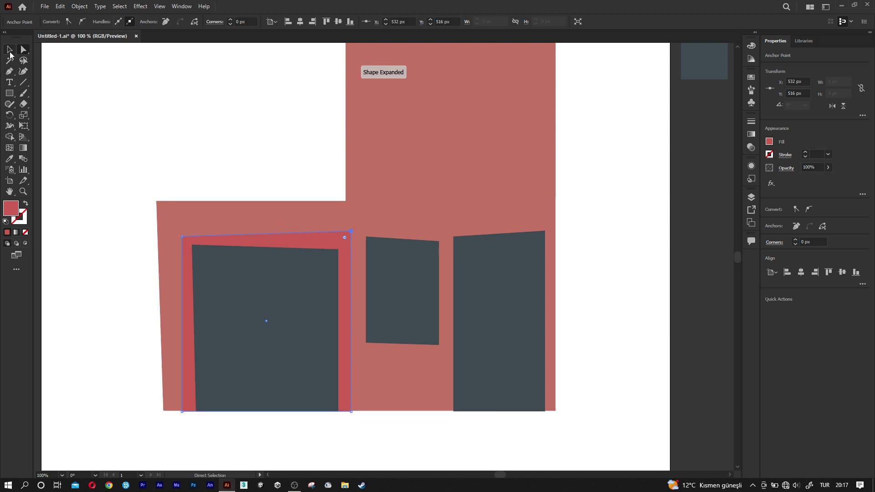
{"action": "left_click", "coordinate": [9, 50]}
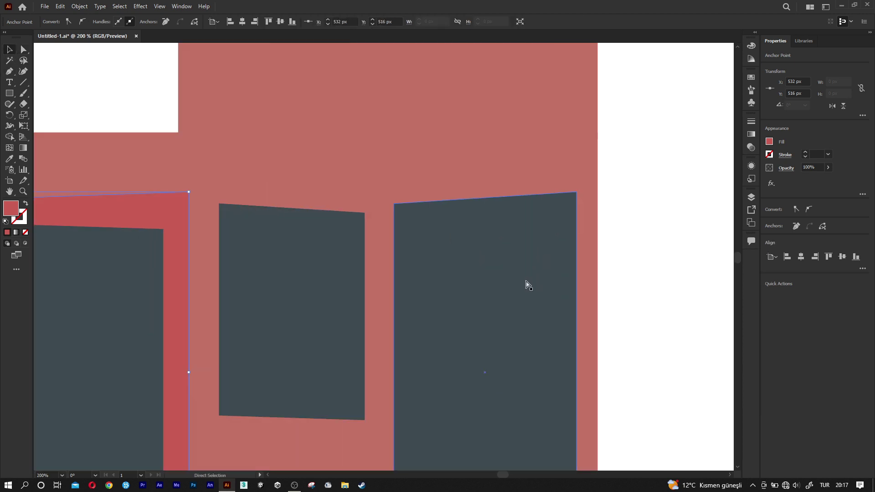
{"action": "scroll", "coordinate": [527, 284], "scroll_direction": "right", "scroll_amount": 1}
Copy the window onto the right panel and fill it off-white F5F5F5
{"action": "key", "text": "v"}
{"action": "left_click_drag", "start_coordinate": [304, 315], "coordinate": [438, 320]}
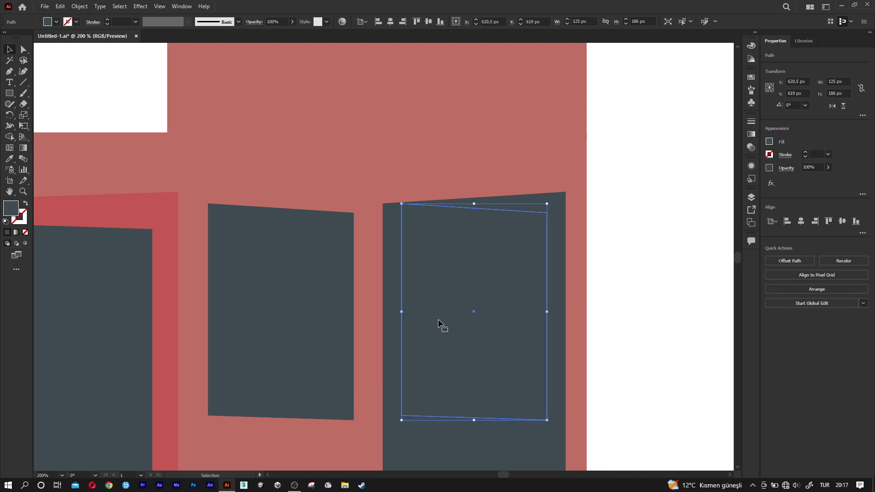
{"action": "left_click", "coordinate": [770, 142]}
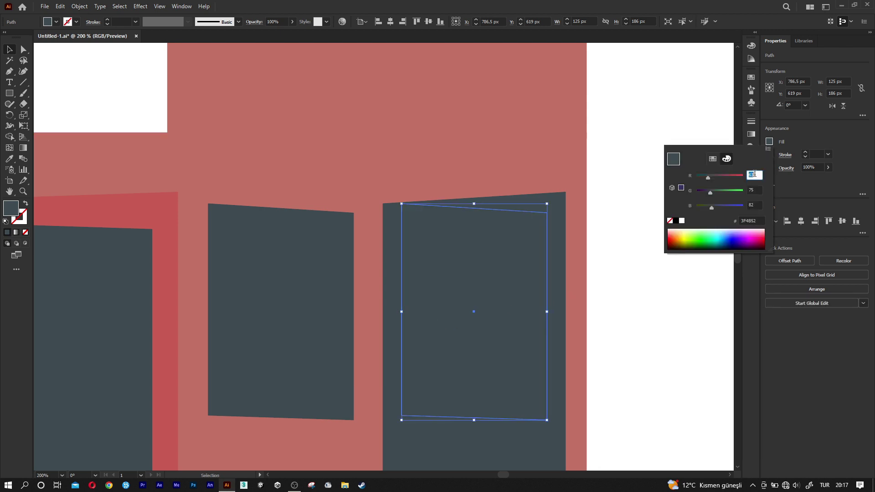
{"action": "type", "text": "5"}
{"action": "key", "text": "Tab"}
{"action": "type", "text": "24"}
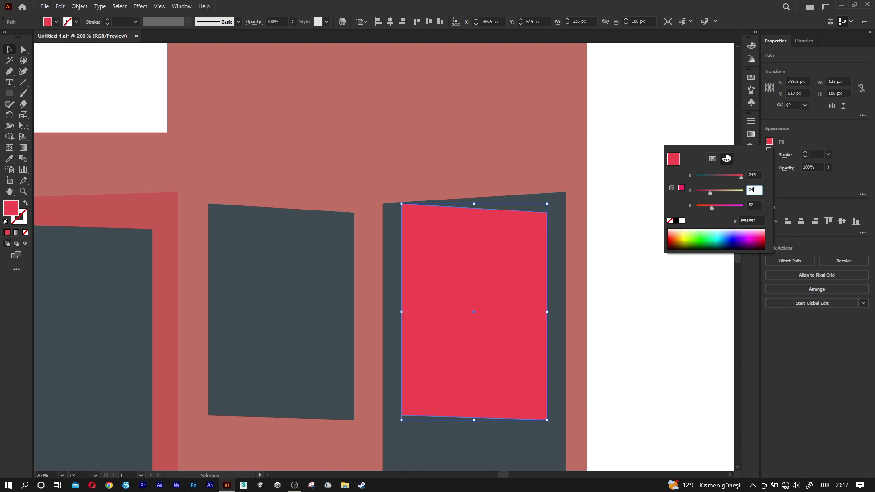
{"action": "type", "text": "5"}
{"action": "key", "text": "Tab"}
{"action": "type", "text": "245"}
{"action": "key", "text": "Return"}
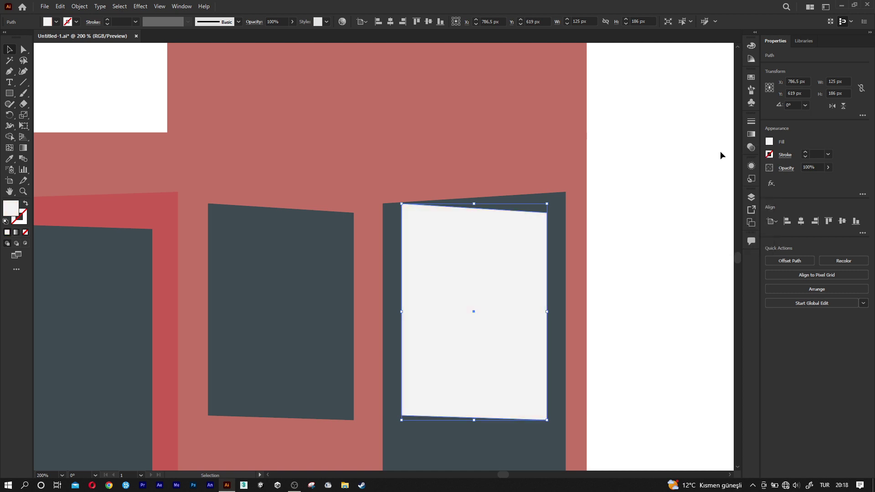
Resize the copy into a 125 × 41 px strip with a slanted right edge
{"action": "left_click_drag", "start_coordinate": [474, 204], "coordinate": [474, 227]}
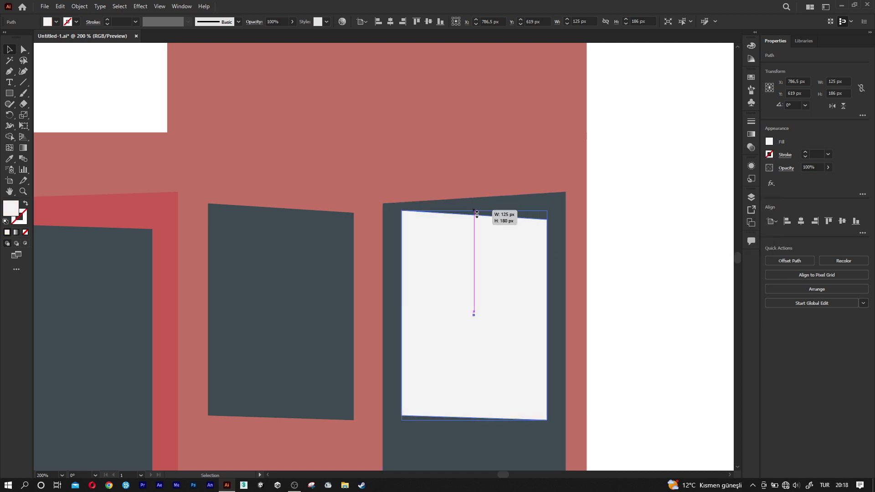
{"action": "left_click_drag", "start_coordinate": [473, 420], "coordinate": [484, 275]}
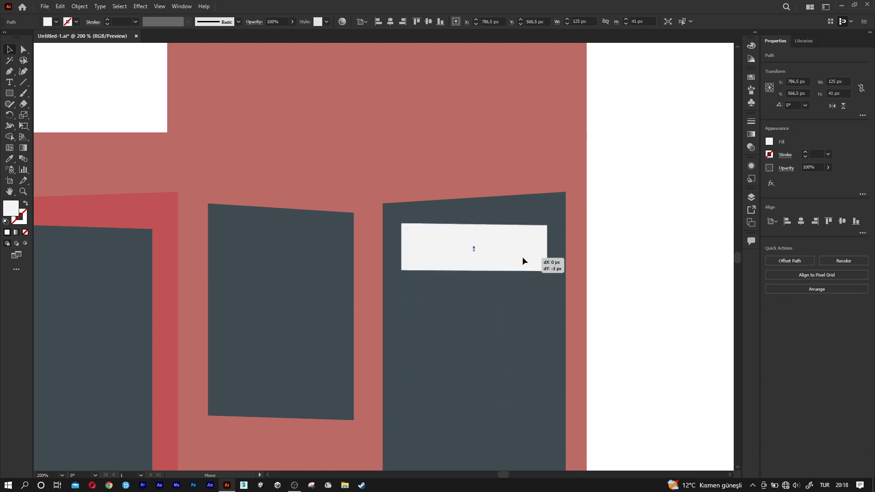
{"action": "key", "text": "a"}
{"action": "left_click_drag", "start_coordinate": [547, 225], "coordinate": [550, 226]}
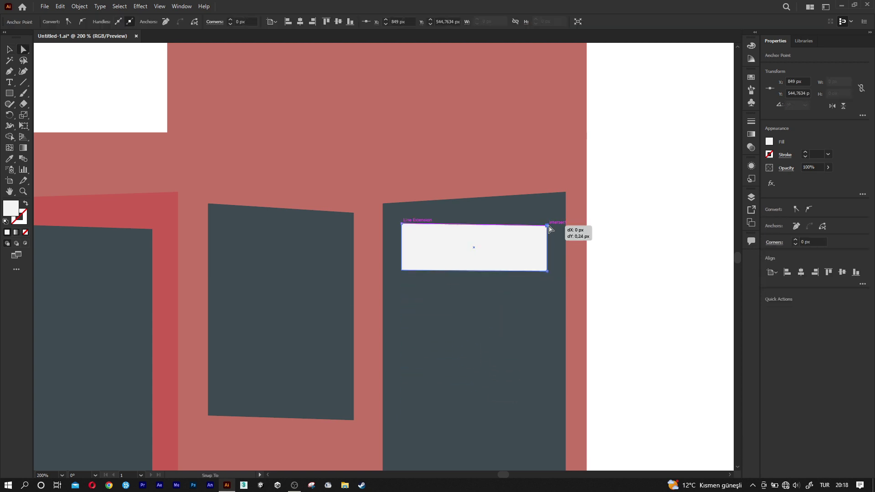
{"action": "left_click", "coordinate": [547, 271]}
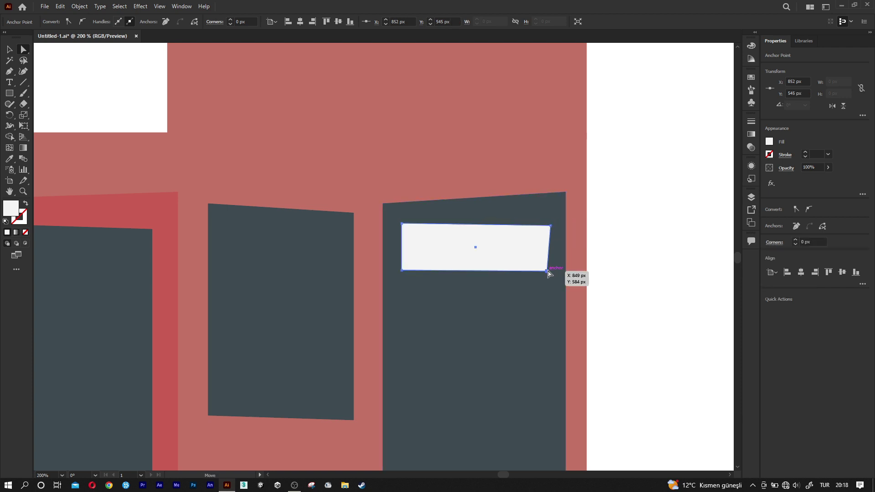
{"action": "left_click_drag", "start_coordinate": [547, 271], "coordinate": [551, 277]}
{"action": "left_click", "coordinate": [613, 268]}
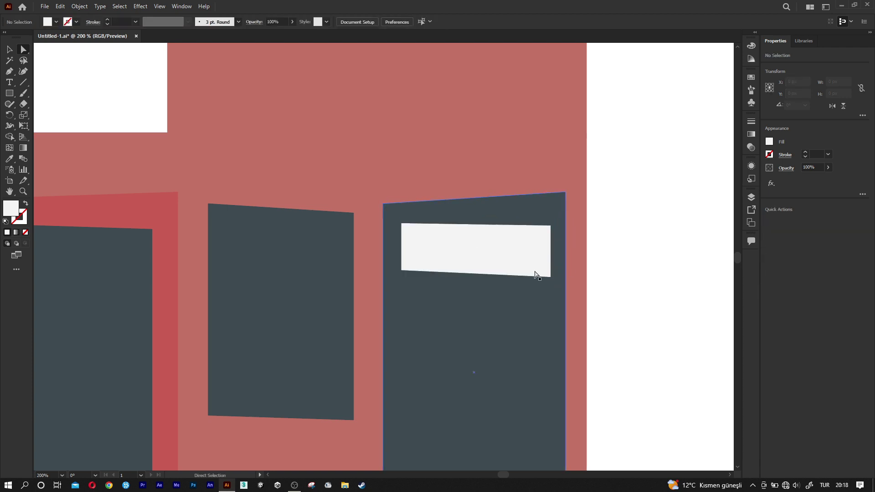
Recolour the large dark right panel with a bright pink fill using the RGB sliders
{"action": "left_click", "coordinate": [491, 305]}
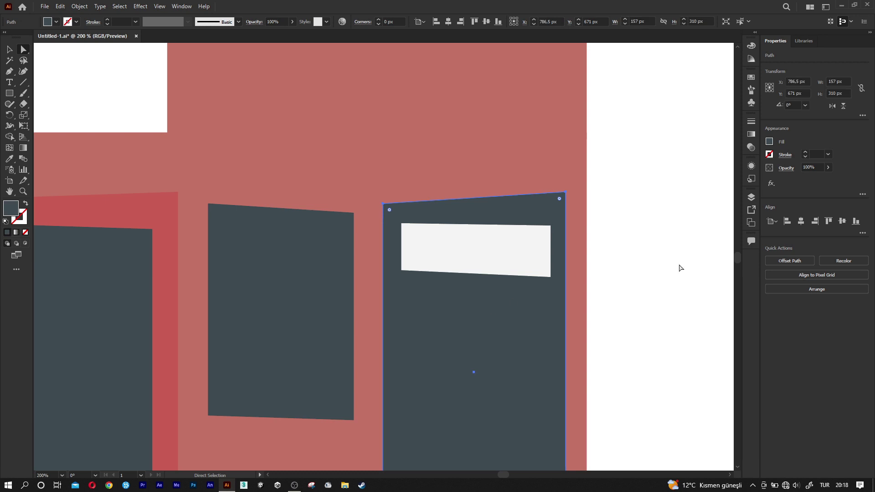
{"action": "left_click", "coordinate": [769, 143]}
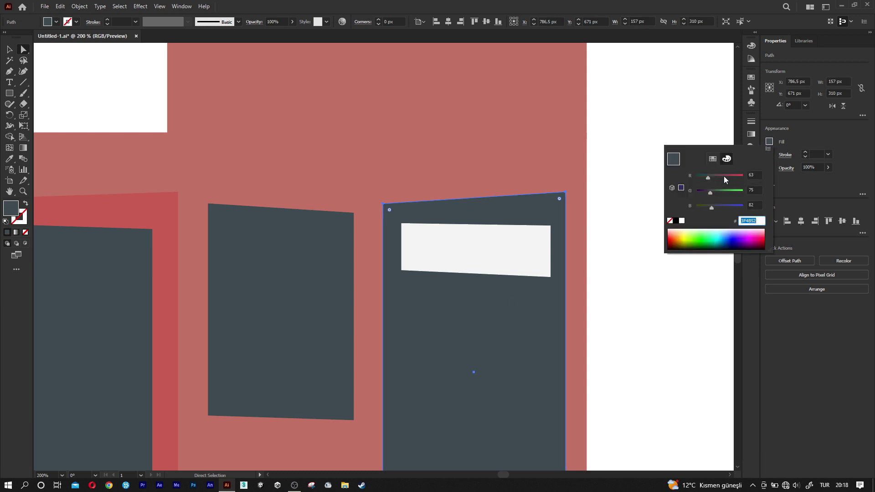
{"action": "left_click", "coordinate": [724, 176]}
{"action": "left_click", "coordinate": [719, 190]}
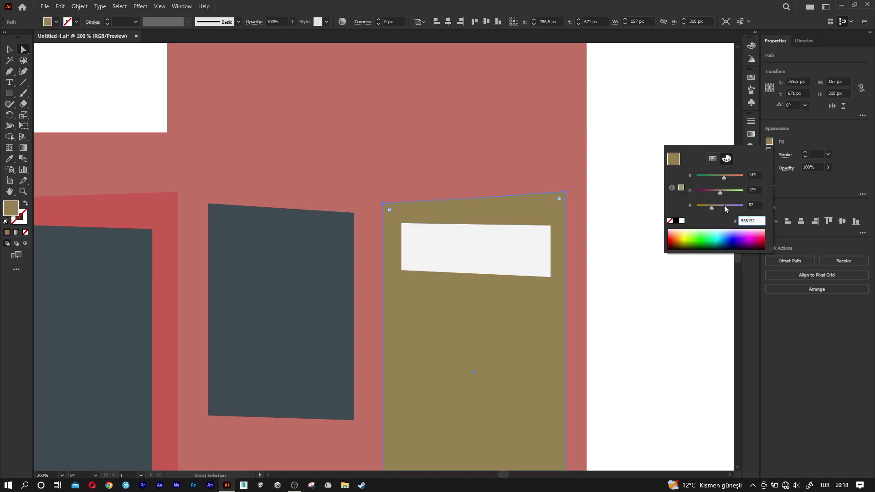
{"action": "left_click", "coordinate": [737, 206]}
{"action": "left_click", "coordinate": [742, 176]}
{"action": "left_click", "coordinate": [717, 191]}
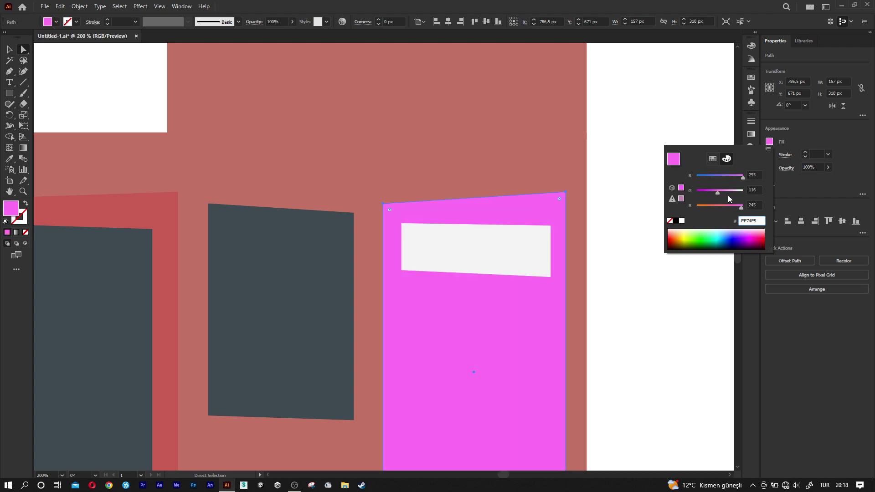
{"action": "left_click", "coordinate": [734, 207]}
{"action": "left_click", "coordinate": [618, 183]}
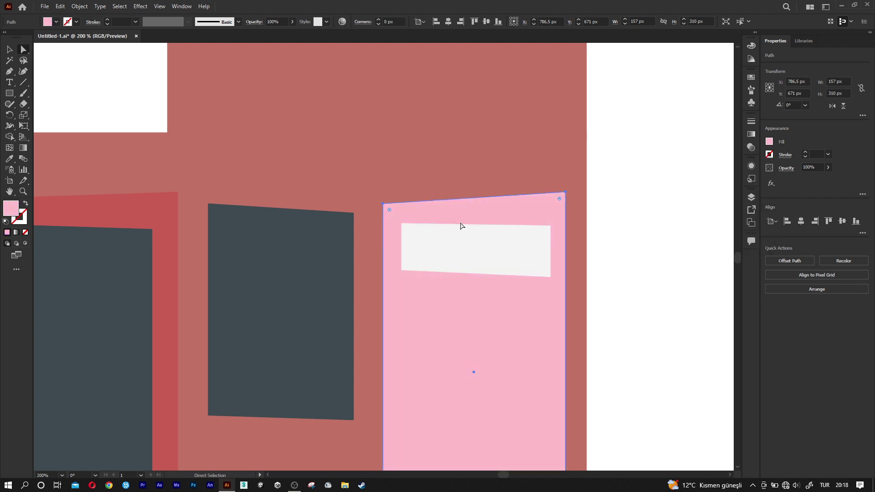
Soften the door panel's fill to salmon pink FFA5A6, keeping the white sign
{"action": "scroll", "coordinate": [460, 226], "scroll_direction": "down", "scroll_amount": 2}
{"action": "left_click", "coordinate": [531, 285]}
{"action": "scroll", "coordinate": [470, 285], "scroll_direction": "down", "scroll_amount": 2}
{"action": "scroll", "coordinate": [480, 289], "scroll_direction": "up", "scroll_amount": 3}
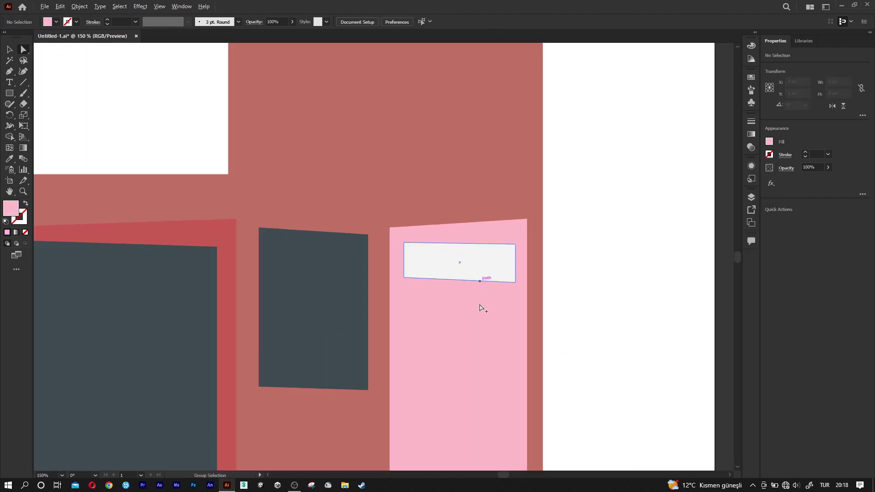
{"action": "scroll", "coordinate": [471, 335], "scroll_direction": "up", "scroll_amount": 2}
{"action": "left_click", "coordinate": [470, 336]}
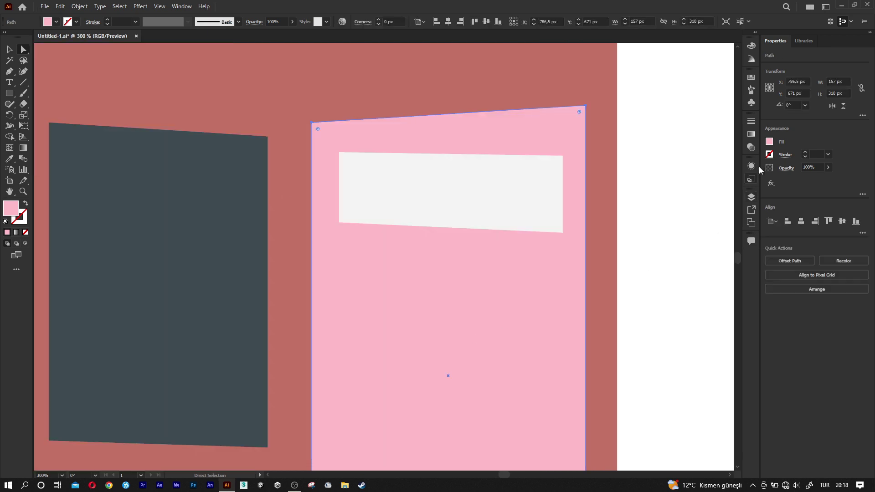
{"action": "left_click", "coordinate": [769, 141]}
{"action": "left_click_drag", "start_coordinate": [726, 190], "coordinate": [726, 206]}
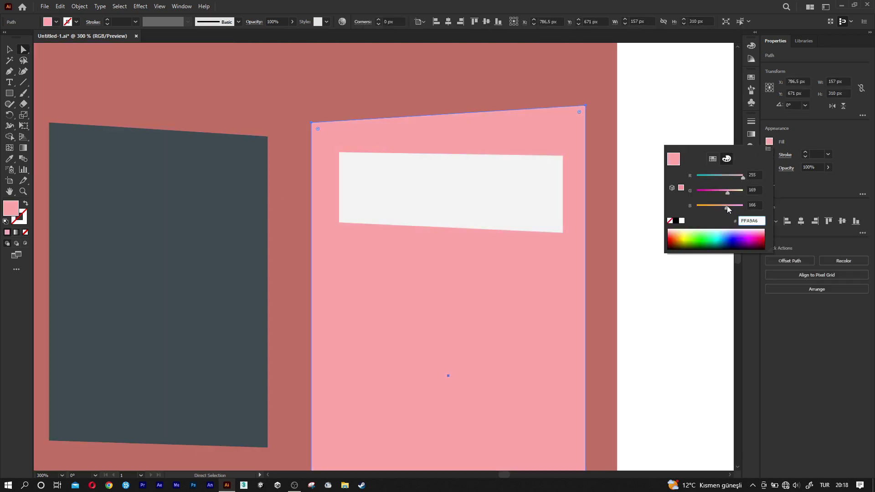
{"action": "left_click", "coordinate": [510, 185]}
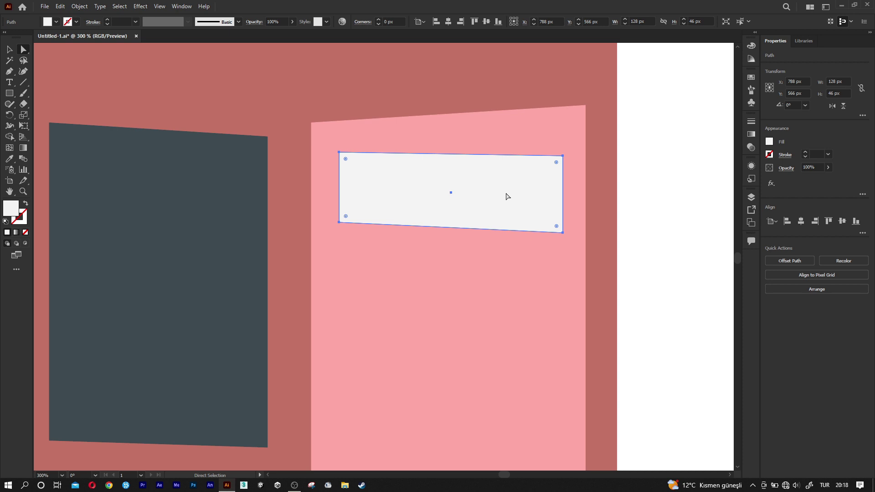
Give the door's sign strip the left panel's dark slate colour with the Eyedropper
{"action": "key", "text": "i"}
{"action": "left_click", "coordinate": [227, 184]}
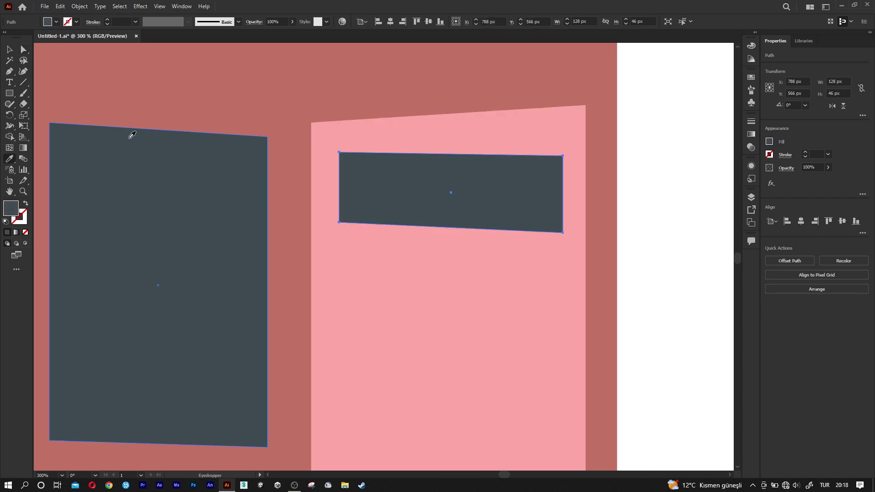
{"action": "key", "text": "v"}
{"action": "scroll", "coordinate": [494, 179], "scroll_direction": "up", "scroll_amount": 1}
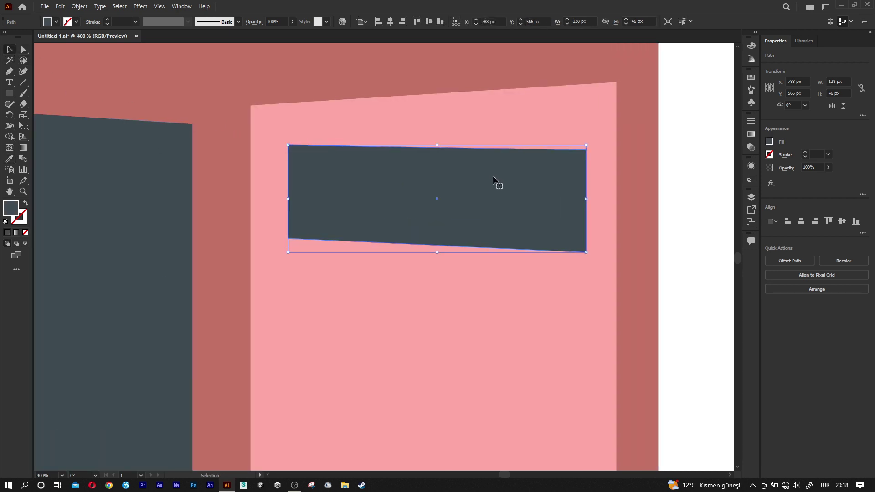
{"action": "left_click", "coordinate": [365, 307]}
Pen-draw two thin, slightly slanted strips across the door window
{"action": "key", "text": "p"}
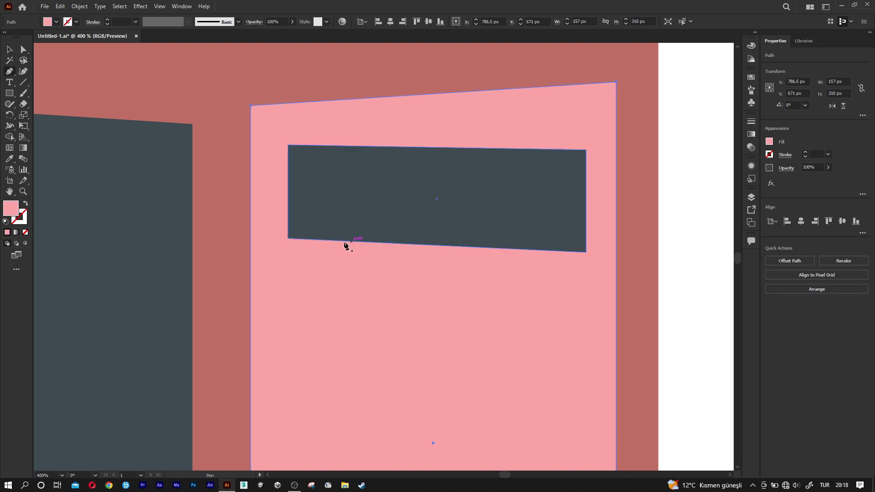
{"action": "left_click", "coordinate": [343, 240]}
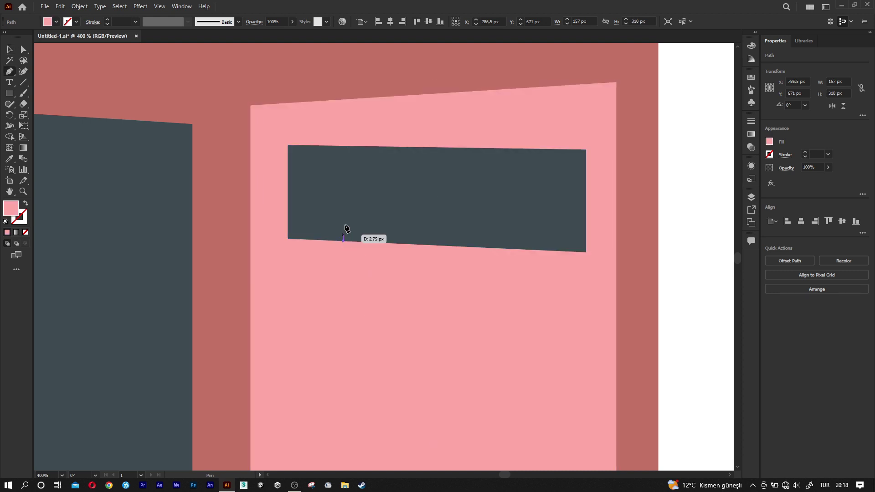
{"action": "left_click", "coordinate": [343, 146], "text": "shift"}
{"action": "left_click", "coordinate": [357, 146]}
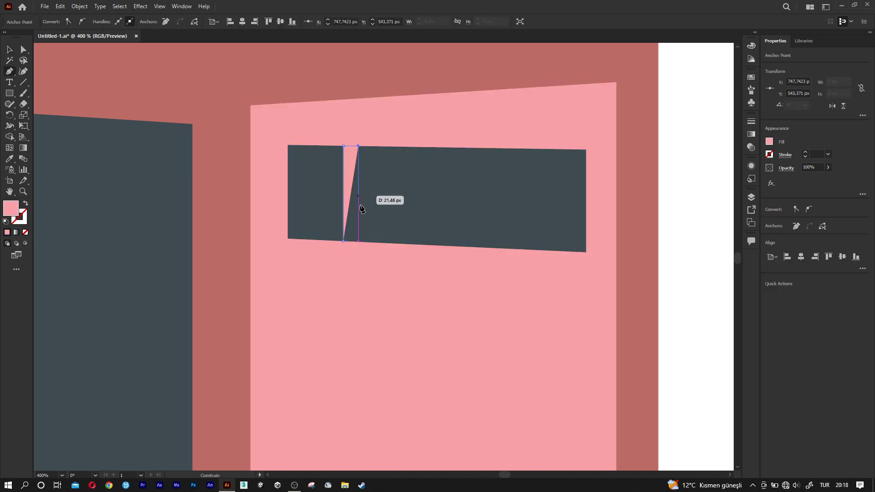
{"action": "left_click", "coordinate": [359, 241]}
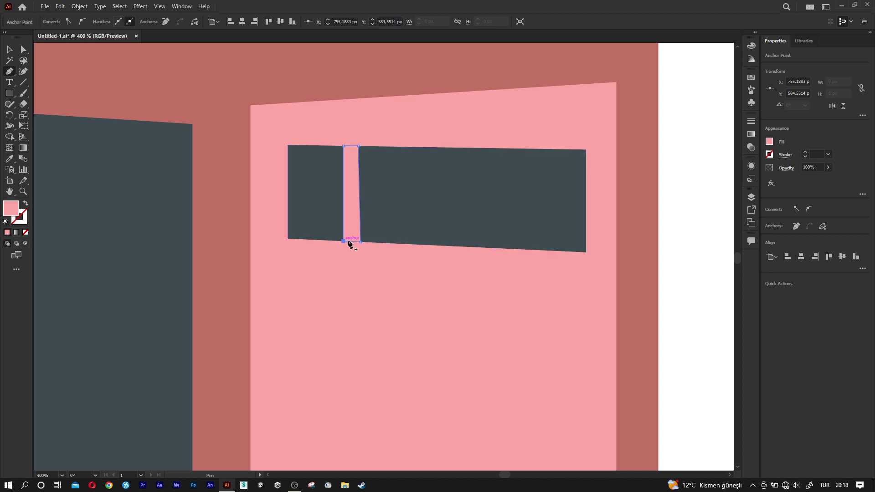
{"action": "left_click", "coordinate": [343, 241]}
{"action": "left_click", "coordinate": [446, 245]}
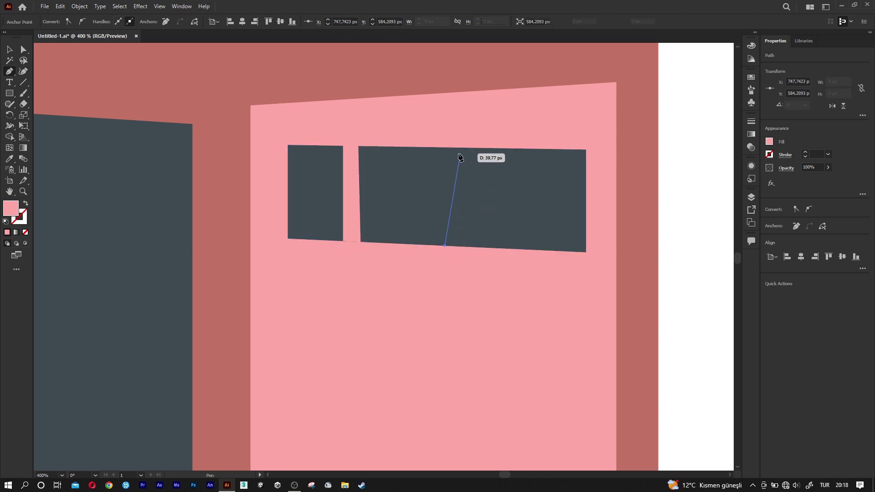
{"action": "left_click", "coordinate": [453, 148]}
{"action": "left_click", "coordinate": [468, 148]}
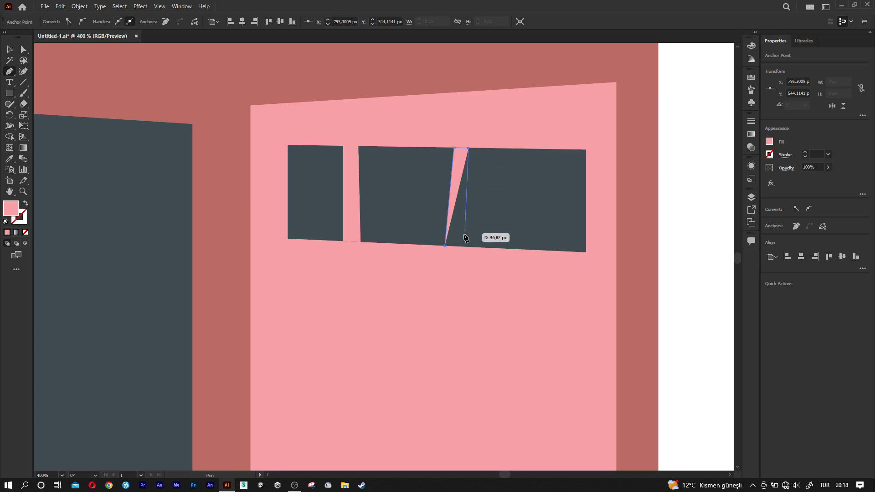
{"action": "left_click", "coordinate": [465, 247]}
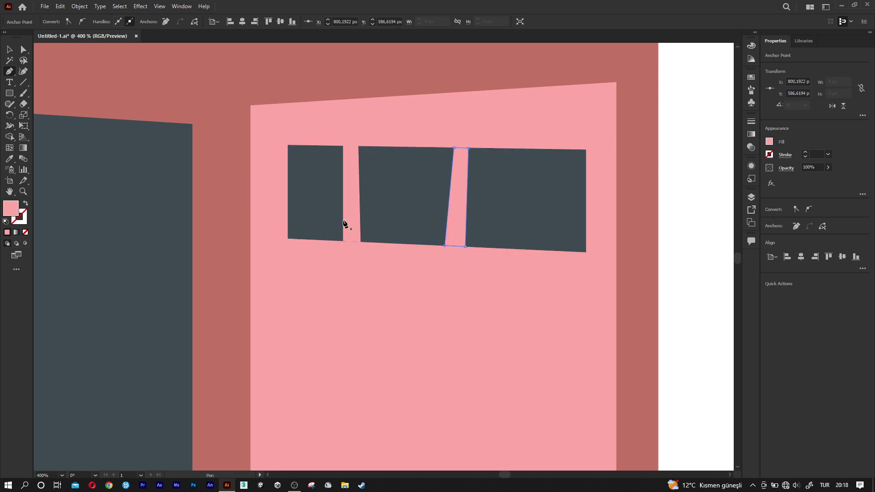
Turn both window strips white by sampling white with the Eyedropper
{"action": "left_click", "coordinate": [15, 49]}
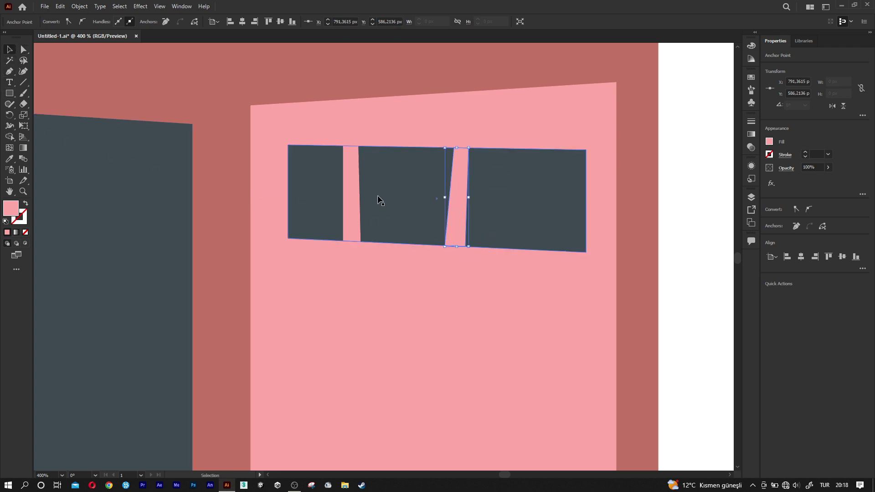
{"action": "left_click", "coordinate": [353, 199]}
{"action": "left_click", "coordinate": [457, 217], "text": "shift"}
{"action": "key", "text": "ctrl+minus"}
{"action": "key", "text": "ctrl+minus"}
{"action": "key", "text": "ctrl+minus"}
{"action": "key", "text": "ctrl+minus"}
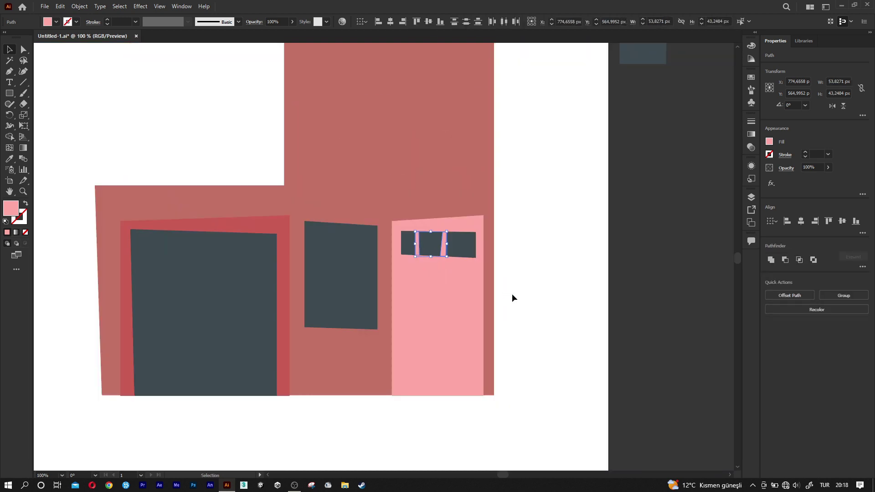
{"action": "key", "text": "i"}
{"action": "left_click", "coordinate": [555, 267]}
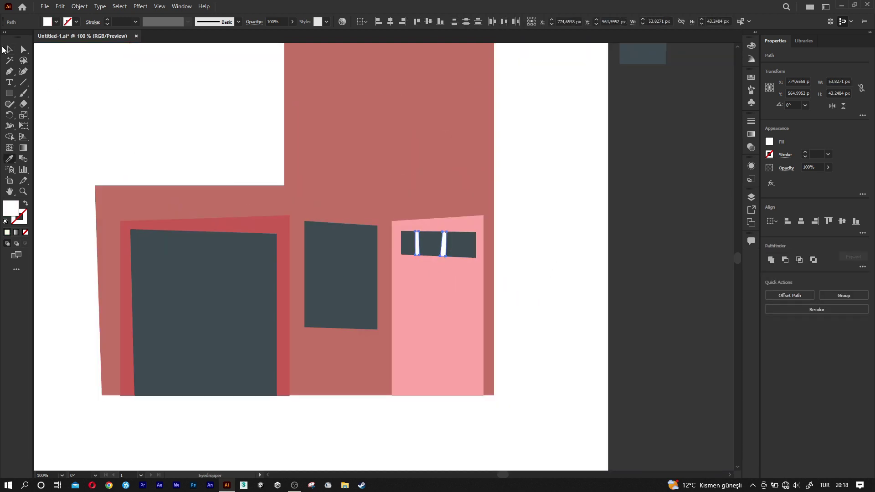
{"action": "left_click", "coordinate": [509, 308]}
{"action": "key", "text": "ctrl+minus"}
{"action": "key", "text": "ctrl+minus"}
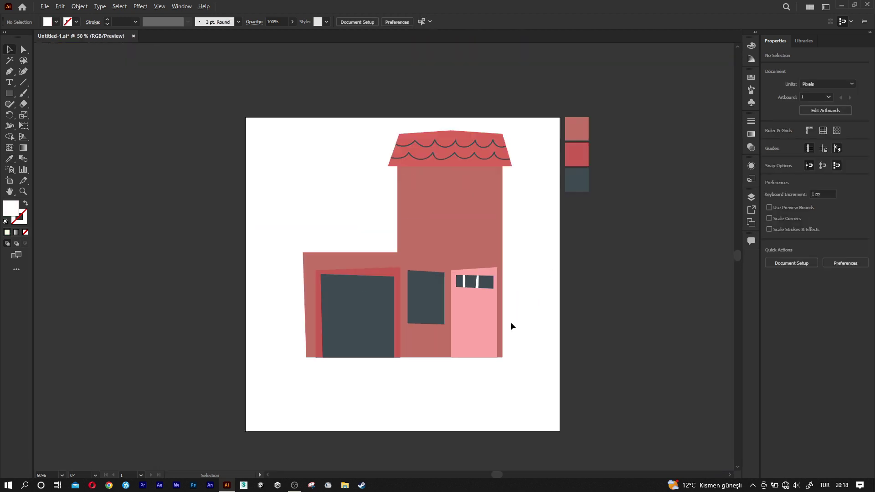
Pen-draw a small square on the pink door and fill it with the window's dark grey
{"action": "scroll", "coordinate": [467, 212], "scroll_direction": "up", "scroll_amount": 1}
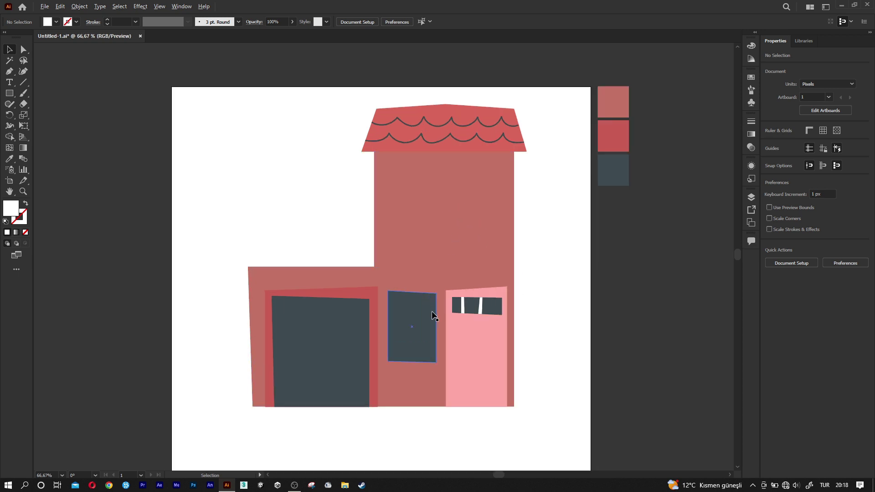
{"action": "scroll", "coordinate": [501, 351], "scroll_direction": "up", "scroll_amount": 2}
{"action": "scroll", "coordinate": [502, 352], "scroll_direction": "up", "scroll_amount": 1}
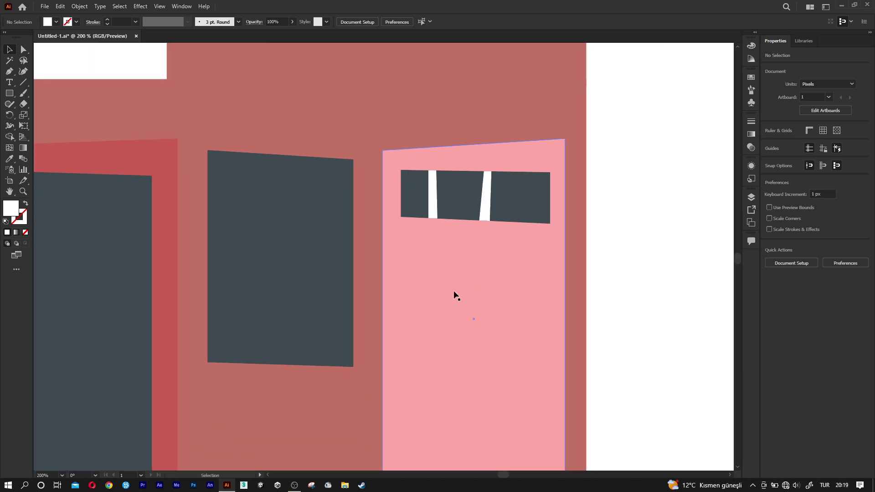
{"action": "scroll", "coordinate": [451, 292], "scroll_direction": "down", "scroll_amount": 1}
{"action": "key", "text": "p"}
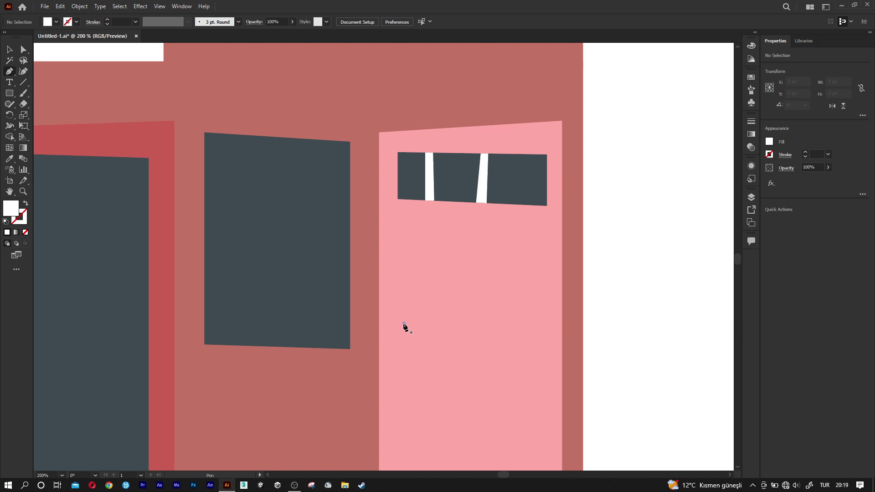
{"action": "left_click", "coordinate": [403, 324]}
{"action": "left_click", "coordinate": [403, 345]}
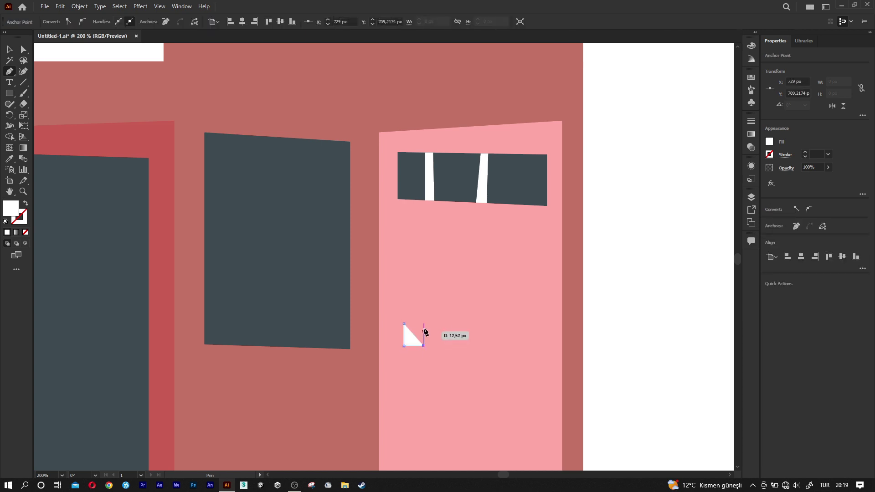
{"action": "left_click", "coordinate": [423, 345]}
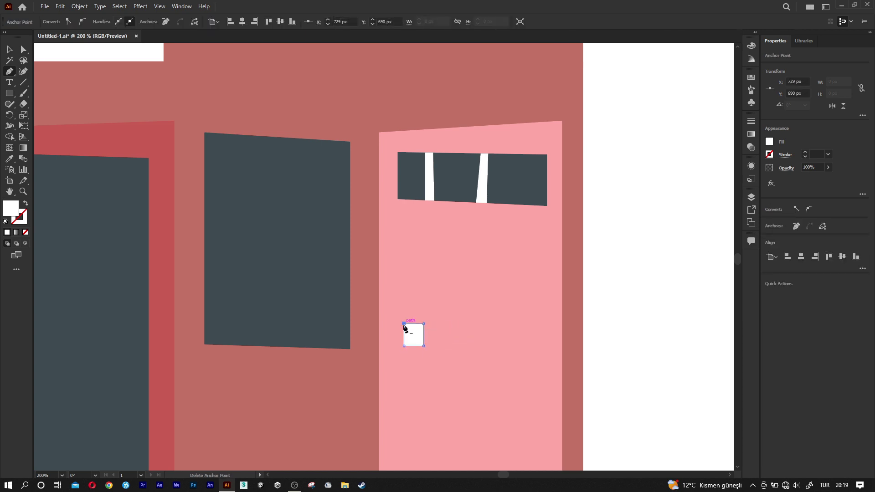
{"action": "key", "text": "i"}
{"action": "left_click", "coordinate": [468, 181]}
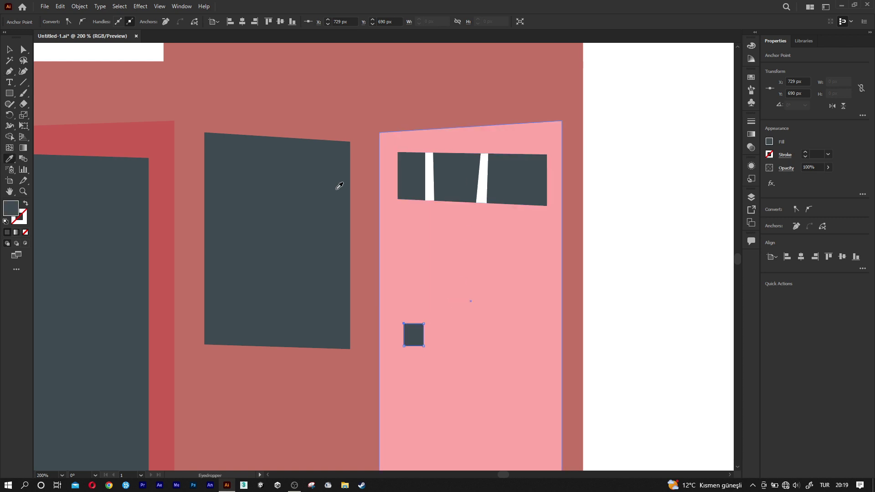
Move the handle square to the door's lower left and raise its top-right corner
{"action": "left_click", "coordinate": [9, 50]}
{"action": "scroll", "coordinate": [423, 336], "scroll_direction": "up", "scroll_amount": 3}
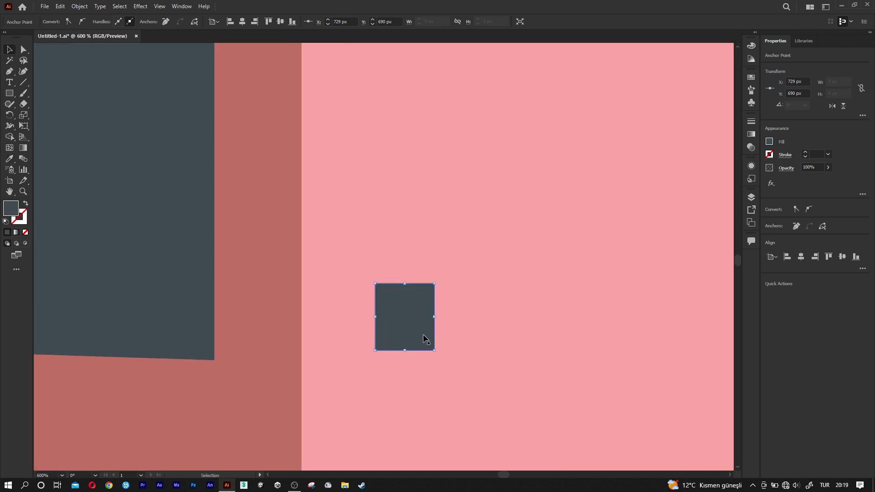
{"action": "mouse_move", "coordinate": [424, 337]}
{"action": "left_mouse_down"}
{"action": "mouse_move", "coordinate": [263, 349]}
{"action": "mouse_move", "coordinate": [418, 354]}
{"action": "left_mouse_up"}
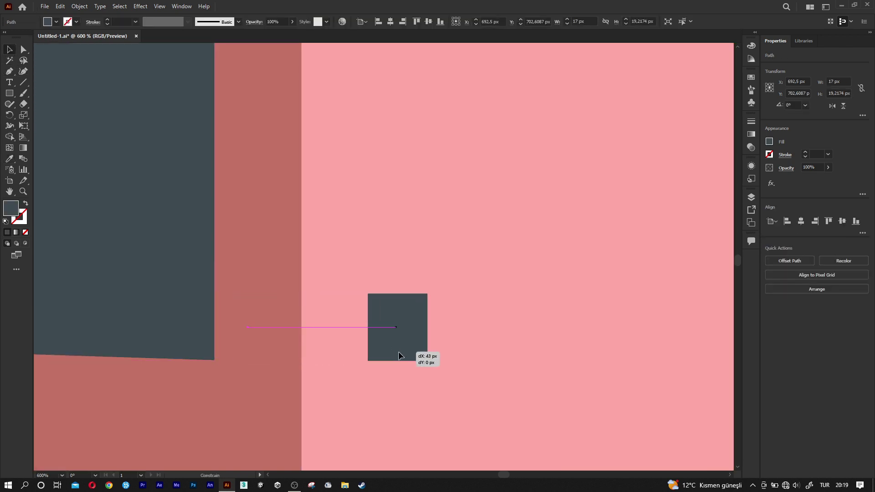
{"action": "key", "text": "a"}
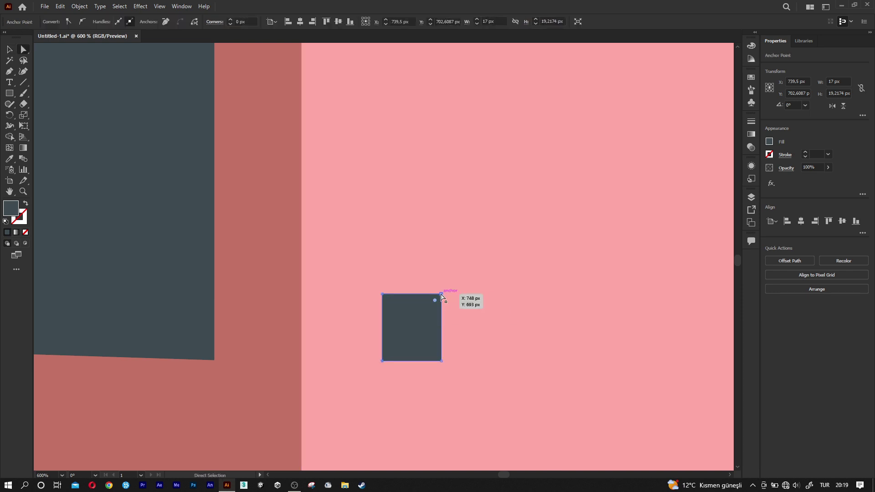
{"action": "left_click_drag", "start_coordinate": [441, 293], "coordinate": [441, 287]}
{"action": "scroll", "coordinate": [442, 288], "scroll_direction": "down", "scroll_amount": 3}
{"action": "scroll", "coordinate": [433, 324], "scroll_direction": "down", "scroll_amount": 1}
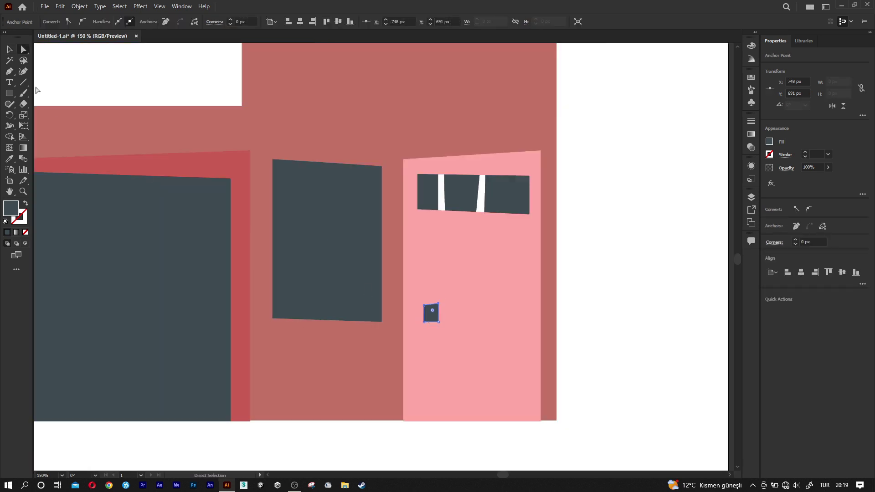
{"action": "left_click", "coordinate": [11, 51]}
{"action": "left_click_drag", "start_coordinate": [283, 153], "coordinate": [308, 279]}
Copy the middle window up onto the upper wall and tilt its top-right corner
{"action": "scroll", "coordinate": [354, 334], "scroll_direction": "down", "scroll_amount": 1}
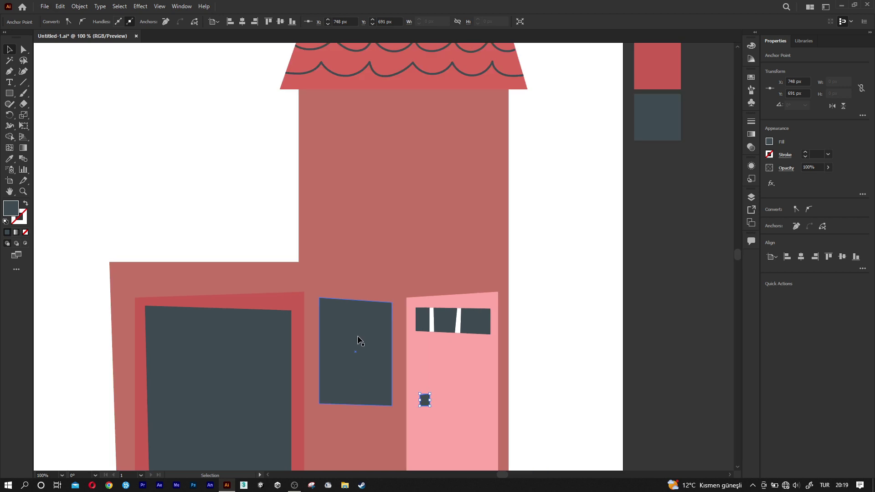
{"action": "left_click_drag", "start_coordinate": [365, 363], "coordinate": [374, 189]}
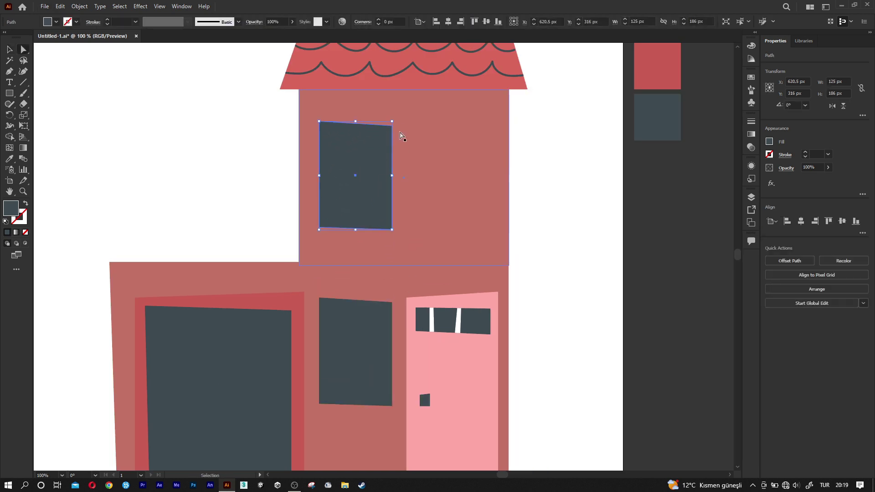
{"action": "key", "text": "a"}
{"action": "left_click_drag", "start_coordinate": [392, 121], "coordinate": [395, 115]}
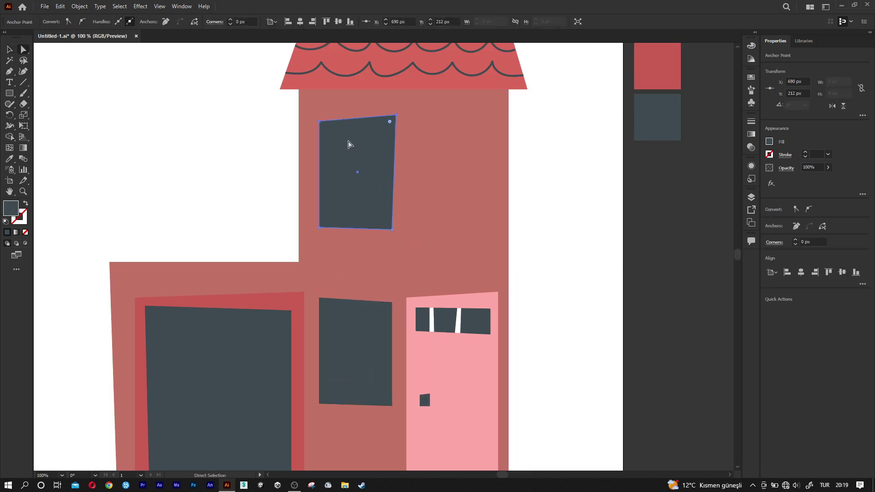
Duplicate the upper window 131 px to the right and adjust its corners
{"action": "left_click_drag", "start_coordinate": [365, 170], "coordinate": [452, 173]}
{"action": "left_click_drag", "start_coordinate": [415, 228], "coordinate": [414, 229]}
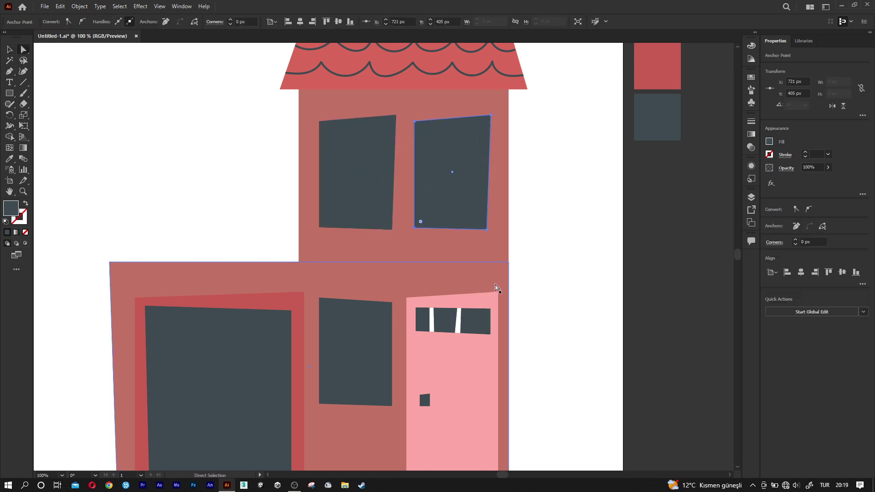
{"action": "left_click_drag", "start_coordinate": [486, 233], "coordinate": [488, 230]}
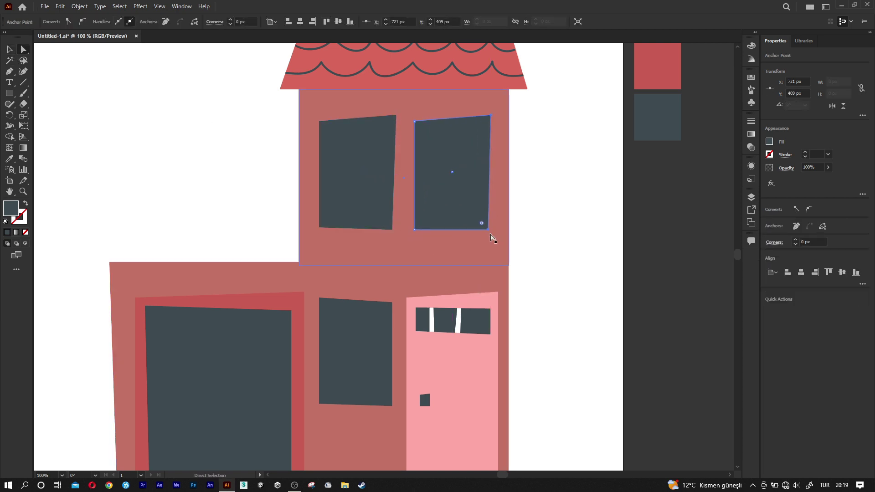
{"action": "left_click", "coordinate": [414, 122]}
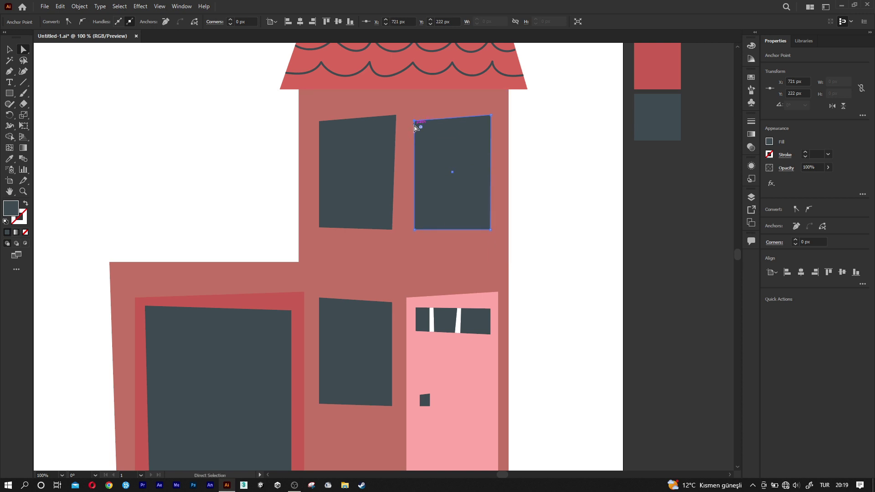
{"action": "left_click_drag", "start_coordinate": [414, 127], "coordinate": [414, 126]}
{"action": "left_click", "coordinate": [9, 52]}
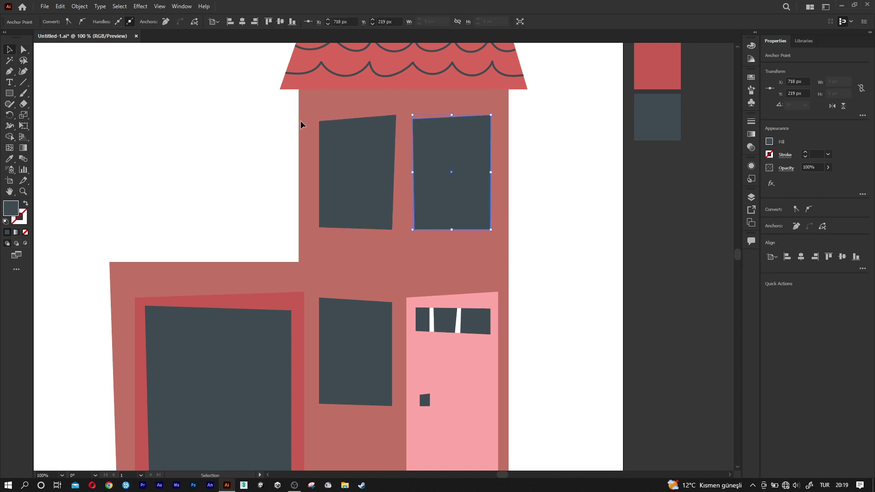
{"action": "scroll", "coordinate": [366, 143], "scroll_direction": "up", "scroll_amount": 1, "text": "alt"}
{"action": "scroll", "coordinate": [366, 143], "scroll_direction": "up", "scroll_amount": 2, "text": "alt"}
Draw a wall-coloured vertical strip down the upper-left window
{"action": "left_click", "coordinate": [305, 62]}
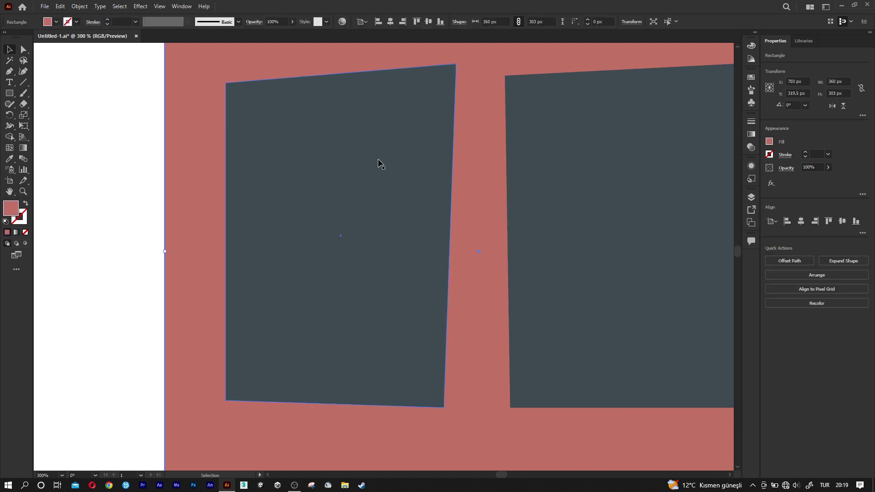
{"action": "scroll", "coordinate": [379, 162], "scroll_direction": "up", "scroll_amount": 1}
{"action": "key", "text": "p"}
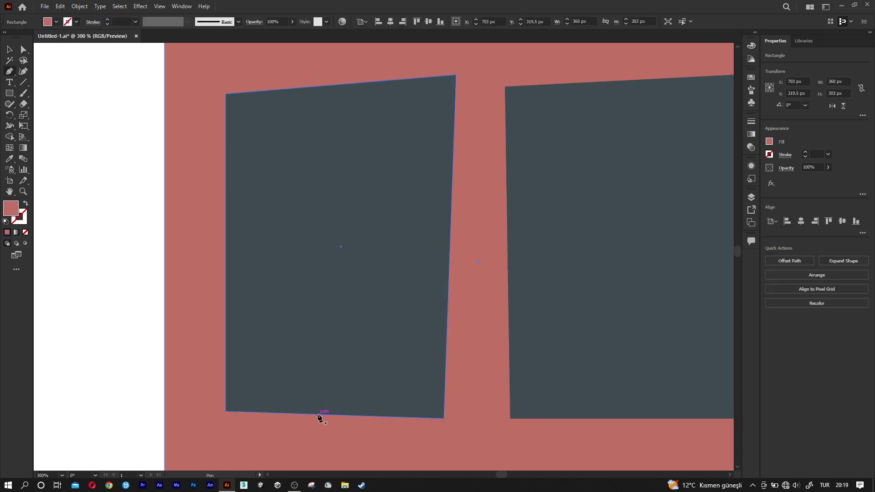
{"action": "left_click", "coordinate": [317, 415]}
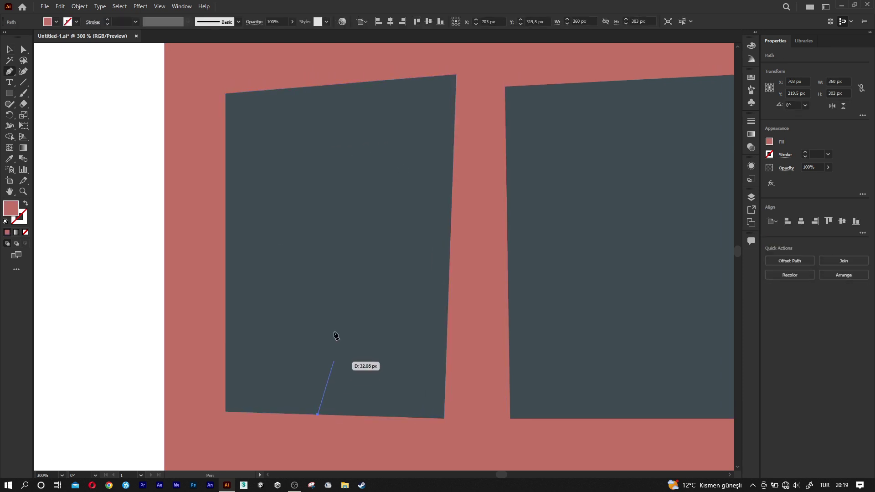
{"action": "left_click", "coordinate": [322, 85]}
{"action": "left_click", "coordinate": [354, 83]}
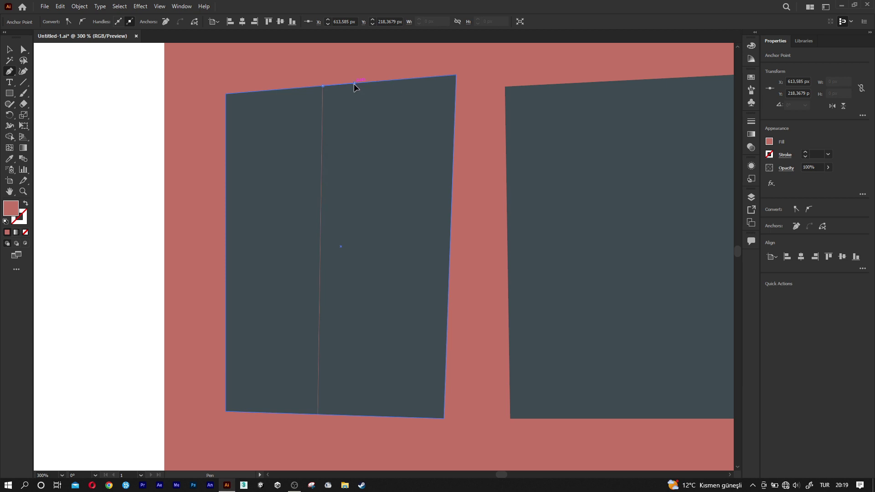
{"action": "left_click", "coordinate": [350, 415]}
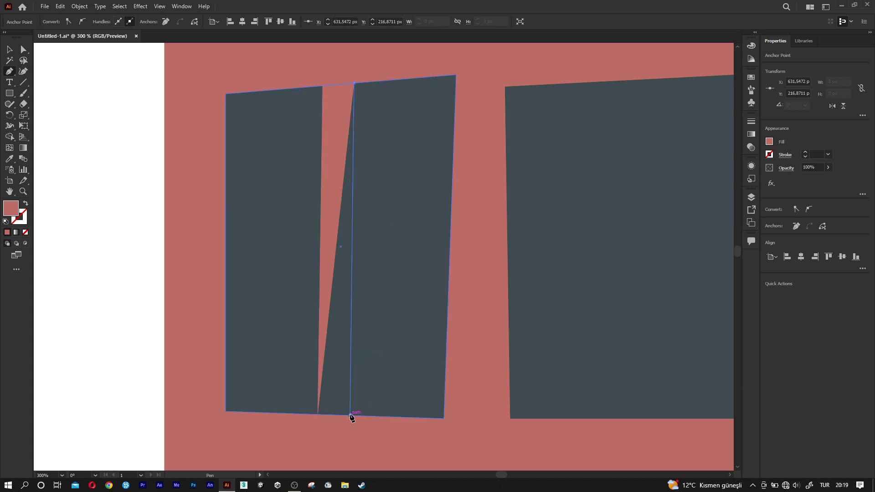
{"action": "left_click", "coordinate": [318, 414]}
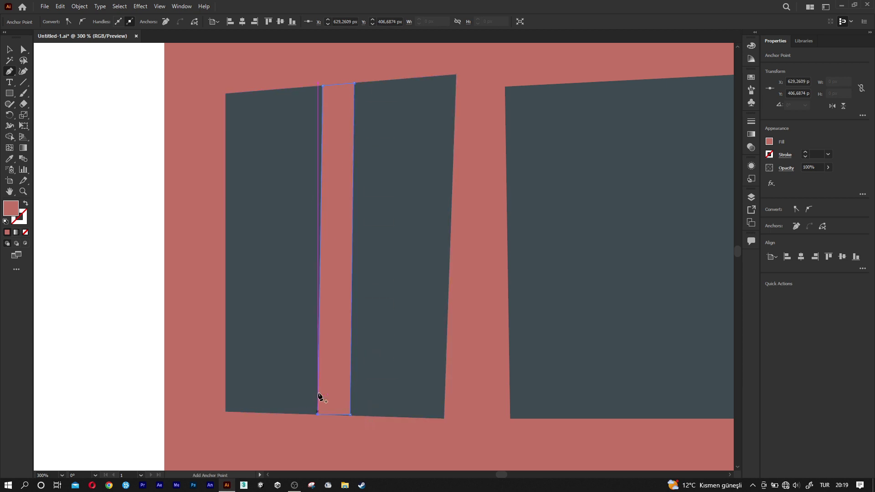
Add a horizontal wall-coloured bar across the upper-left window, completing the cross
{"action": "left_click", "coordinate": [226, 195]}
{"action": "left_click", "coordinate": [451, 200]}
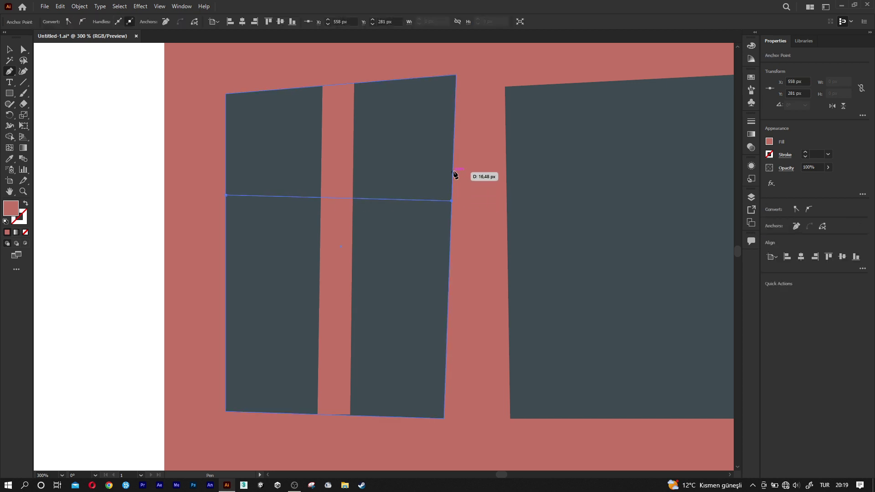
{"action": "left_click", "coordinate": [451, 169]}
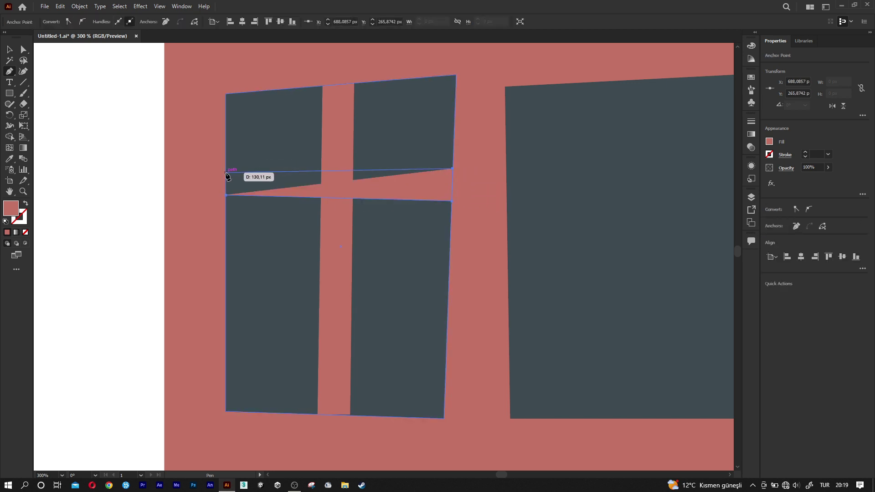
{"action": "left_click", "coordinate": [226, 173]}
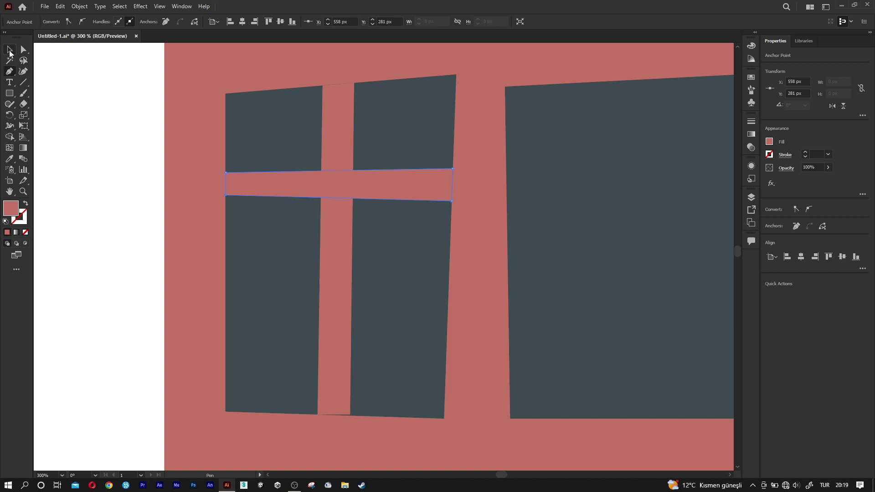
{"action": "left_click", "coordinate": [9, 50]}
{"action": "left_click", "coordinate": [339, 141]}
{"action": "scroll", "coordinate": [335, 260], "scroll_direction": "down", "scroll_amount": 2}
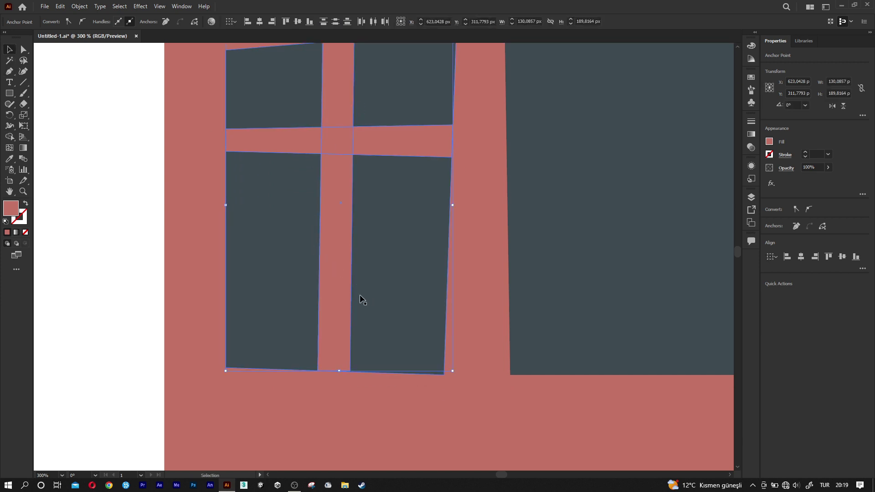
Set the upper-left cross and door-window bars to near-white RGB 245/245/245
{"action": "scroll", "coordinate": [362, 299], "scroll_direction": "down", "scroll_amount": 2}
{"action": "scroll", "coordinate": [401, 315], "scroll_direction": "down", "scroll_amount": 5}
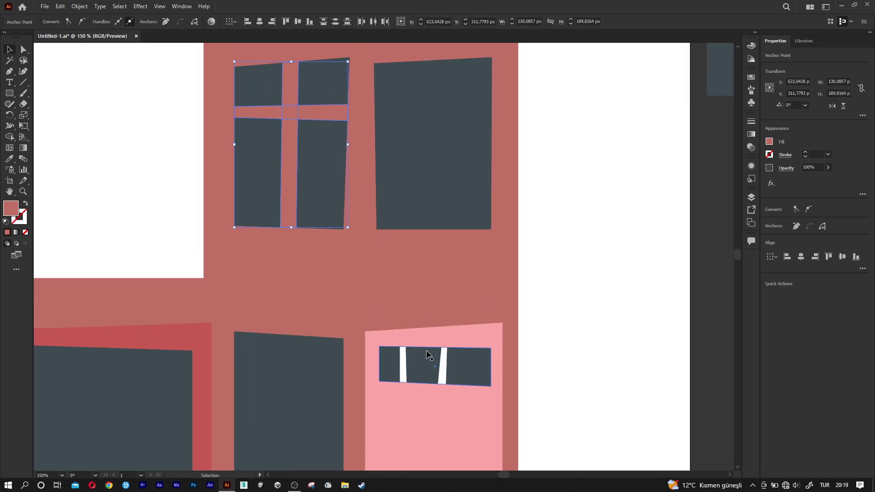
{"action": "left_click", "coordinate": [405, 367], "text": "shift"}
{"action": "left_click", "coordinate": [442, 371], "text": "shift"}
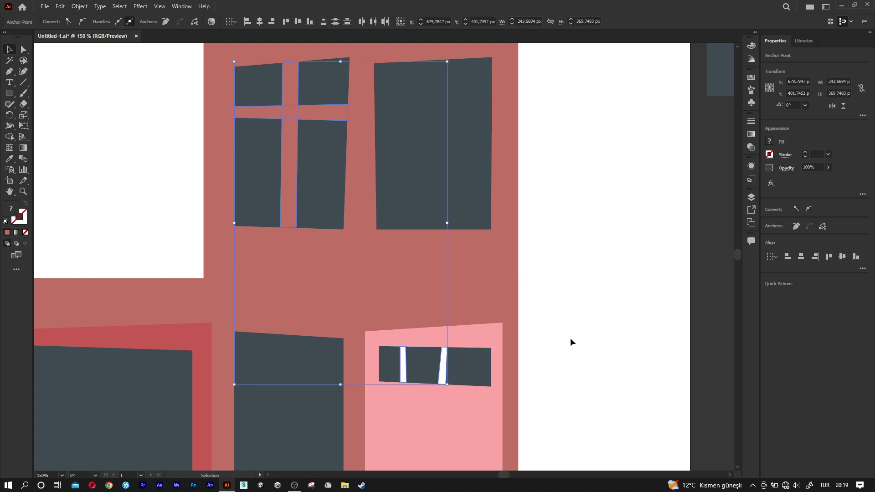
{"action": "left_click", "coordinate": [768, 143]}
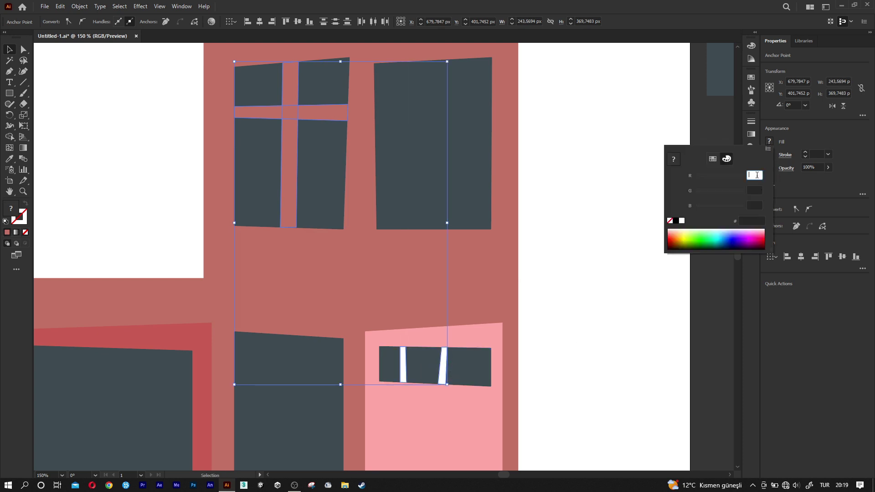
{"action": "type", "text": "245"}
{"action": "key", "text": "Tab"}
{"action": "type", "text": "24"}
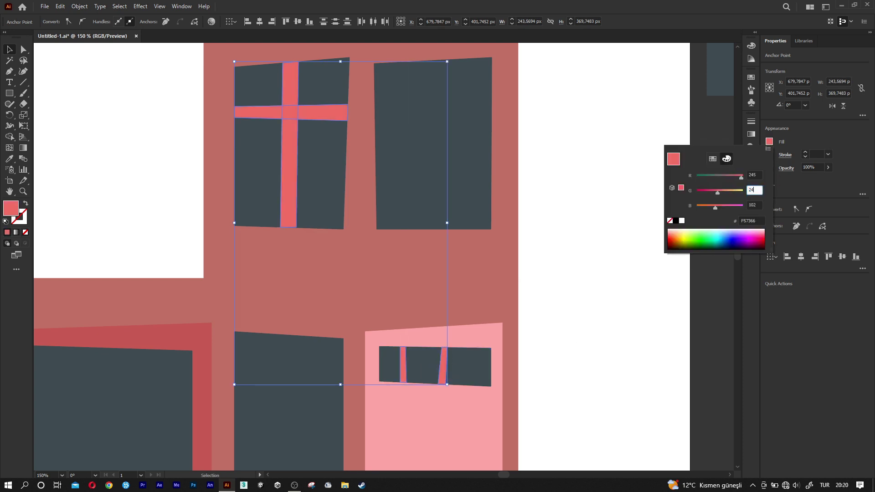
{"action": "type", "text": "5"}
{"action": "key", "text": "Tab"}
{"action": "type", "text": "2"}
{"action": "key", "text": "Return"}
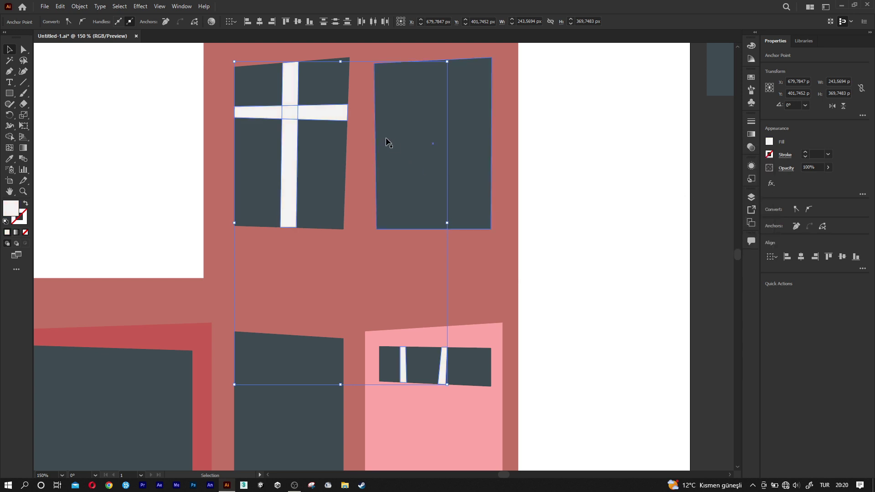
{"action": "left_click", "coordinate": [362, 132]}
Pen-draw a vertical and a horizontal bar crossing the upper-right window
{"action": "left_click_drag", "start_coordinate": [361, 131], "coordinate": [378, 208]}
{"action": "scroll", "coordinate": [402, 199], "scroll_direction": "up", "scroll_amount": 1}
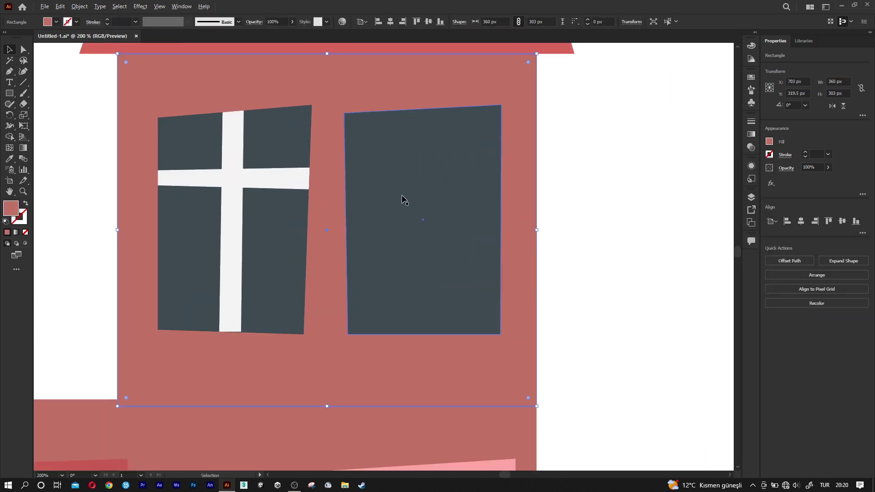
{"action": "scroll", "coordinate": [424, 206], "scroll_direction": "up", "scroll_amount": 1}
{"action": "key", "text": "p"}
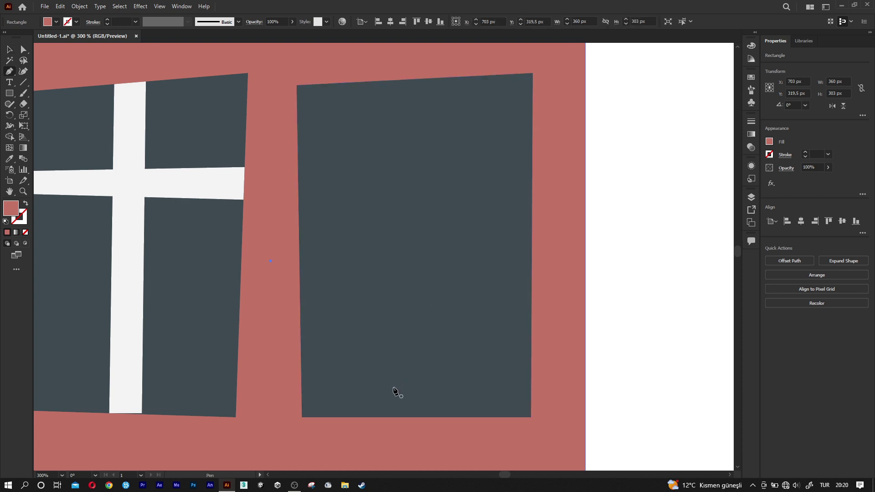
{"action": "left_click", "coordinate": [407, 417]}
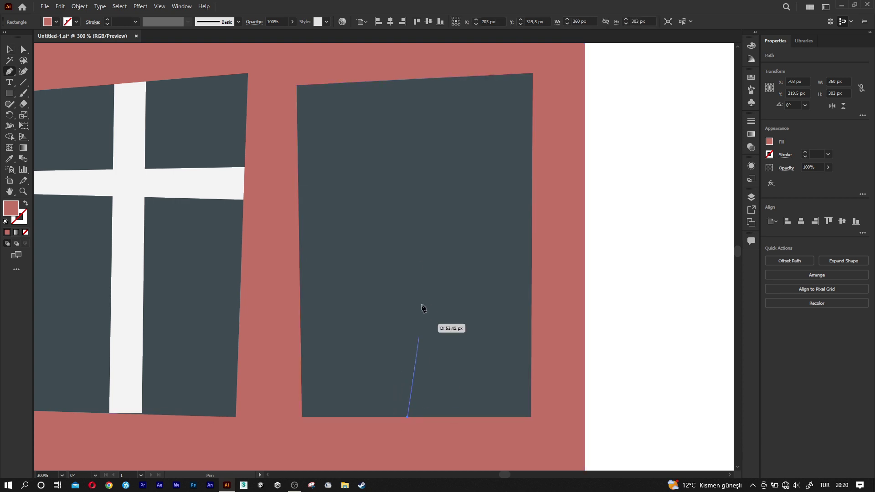
{"action": "left_click", "coordinate": [404, 80]}
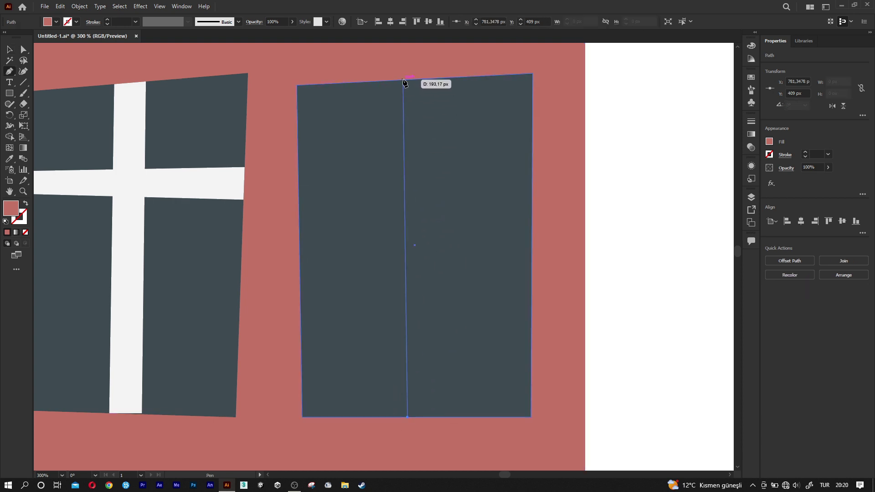
{"action": "left_click", "coordinate": [430, 78]}
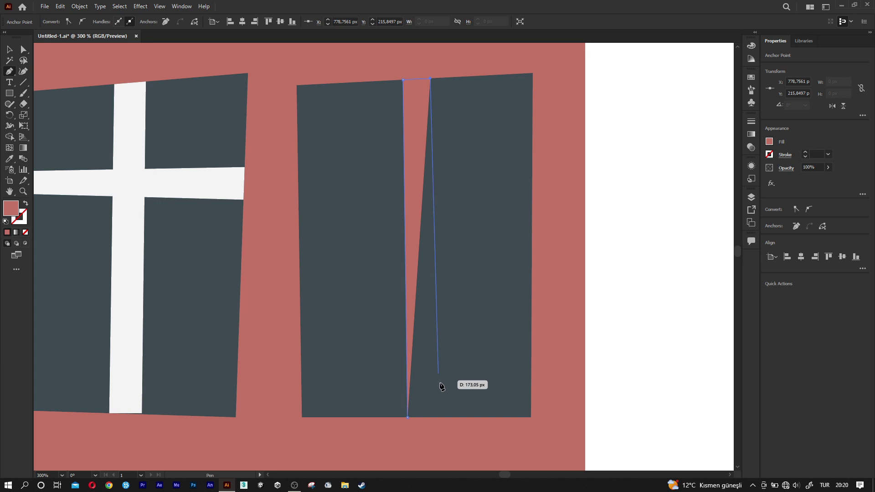
{"action": "left_click", "coordinate": [440, 416]}
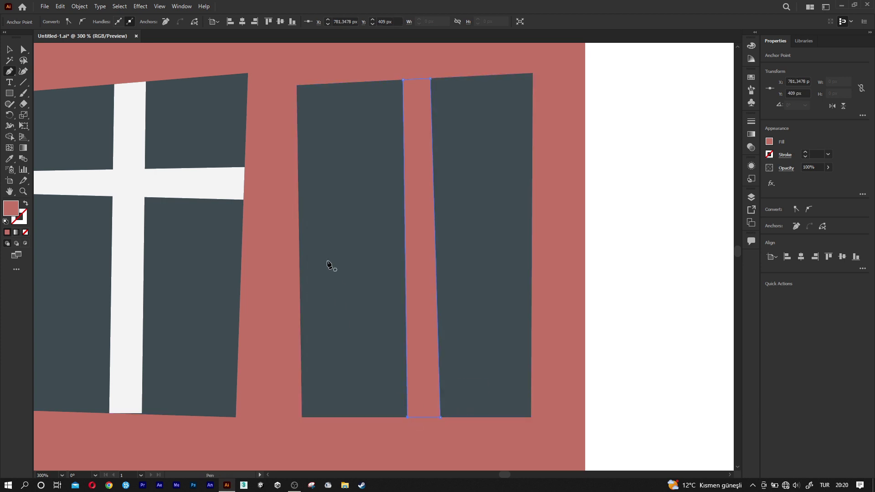
{"action": "left_click", "coordinate": [298, 199]}
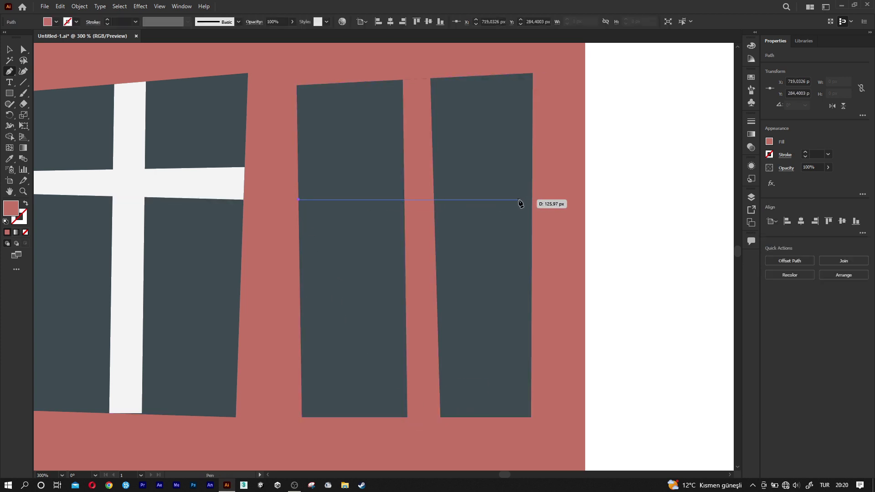
{"action": "left_click", "coordinate": [532, 205]}
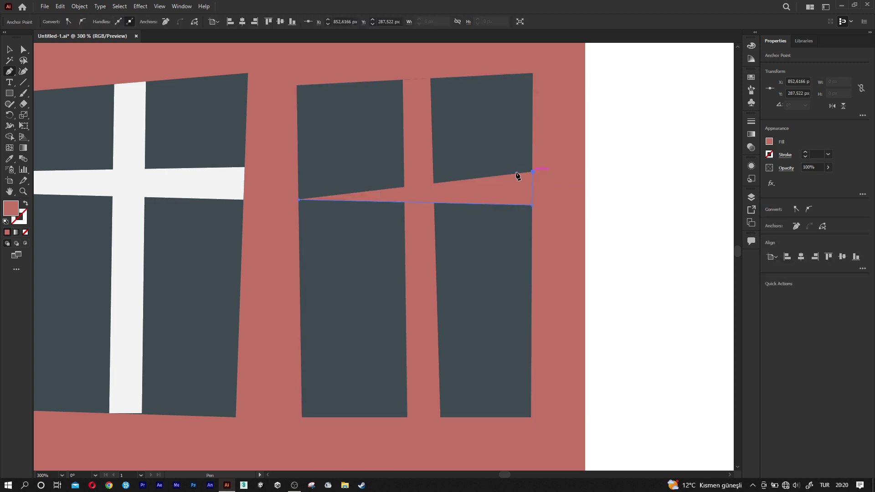
{"action": "left_click", "coordinate": [532, 171]}
{"action": "left_click", "coordinate": [298, 167]}
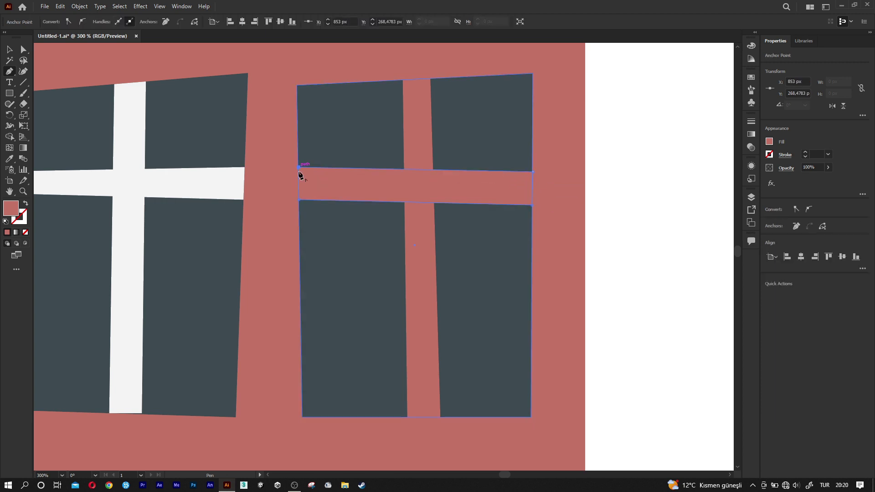
{"action": "left_click", "coordinate": [299, 200]}
Fill the upper-right window's new bars with the off-white colour via the Eyedropper
{"action": "scroll", "coordinate": [412, 246], "scroll_direction": "down", "scroll_amount": 3}
{"action": "scroll", "coordinate": [412, 246], "scroll_direction": "left", "scroll_amount": 2}
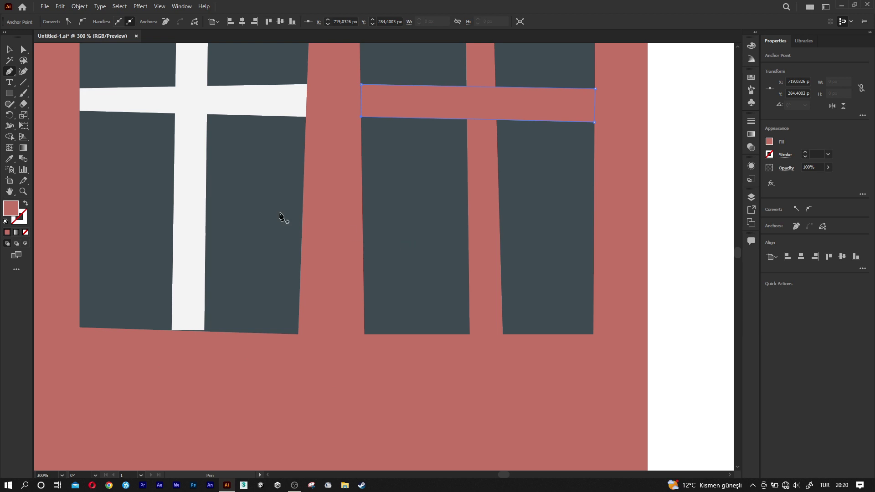
{"action": "left_click", "coordinate": [9, 50]}
{"action": "left_click", "coordinate": [481, 199], "text": "shift"}
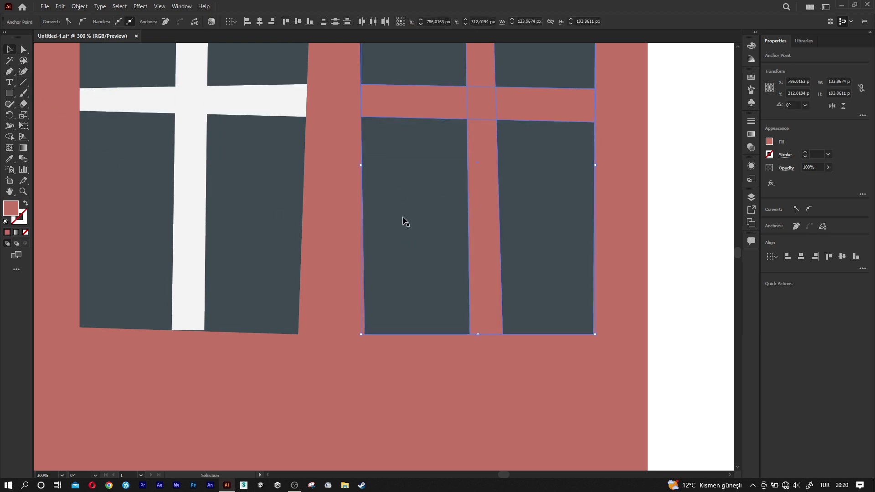
{"action": "key", "text": "i"}
{"action": "left_click", "coordinate": [183, 173]}
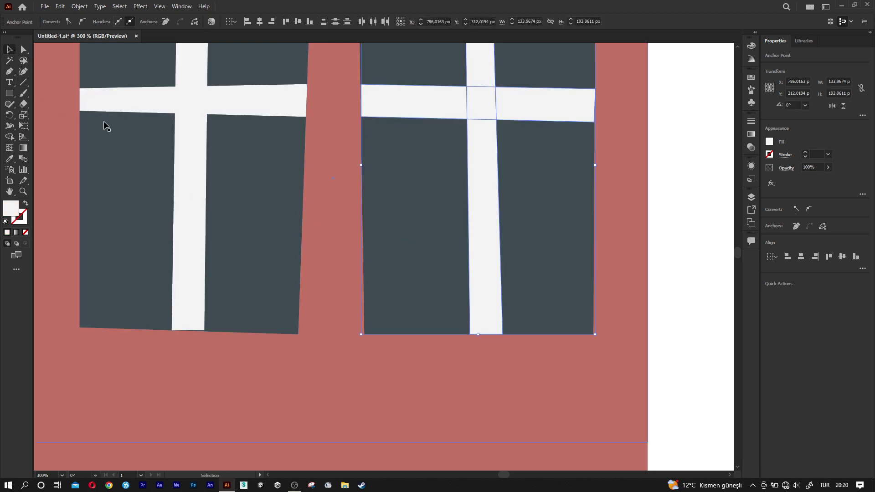
{"action": "scroll", "coordinate": [406, 223], "scroll_direction": "down", "scroll_amount": 5}
{"action": "scroll", "coordinate": [406, 223], "scroll_direction": "left", "scroll_amount": 2}
{"action": "scroll", "coordinate": [374, 347], "scroll_direction": "down", "scroll_amount": 4}
{"action": "scroll", "coordinate": [399, 297], "scroll_direction": "down", "scroll_amount": 2}
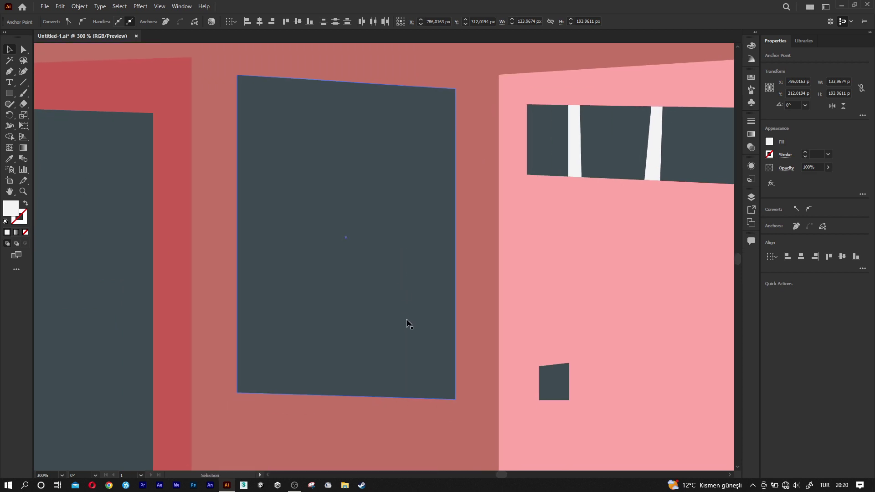
Pen-draw a vertical strip and a horizontal strip crossing the ground-floor window beside the door
{"action": "key", "text": "p"}
{"action": "left_click", "coordinate": [329, 395]}
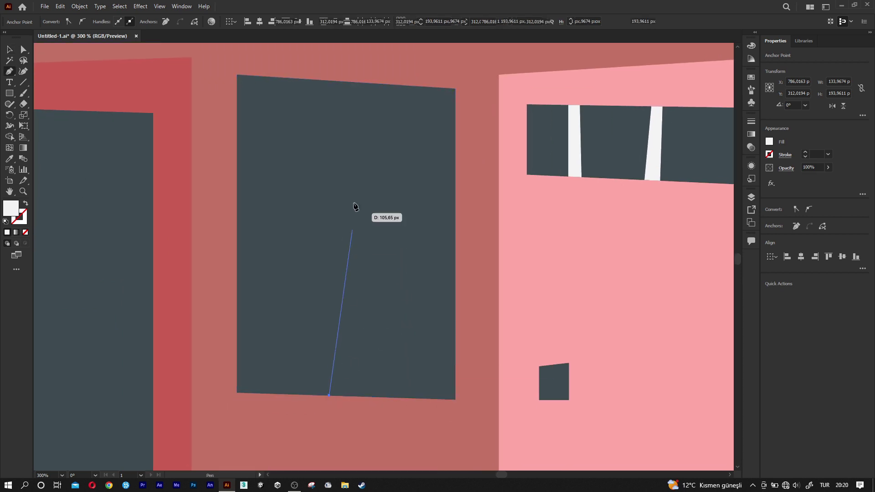
{"action": "left_click", "coordinate": [327, 81]}
{"action": "left_click", "coordinate": [349, 82]}
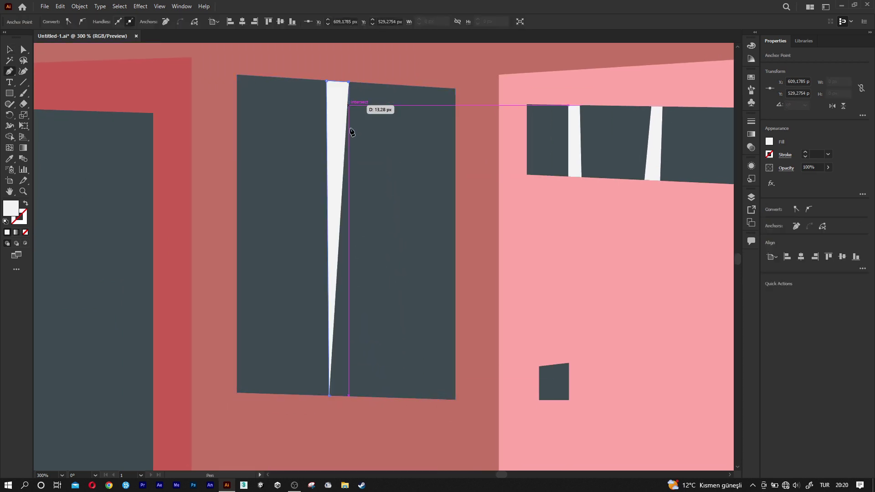
{"action": "left_click", "coordinate": [357, 396]}
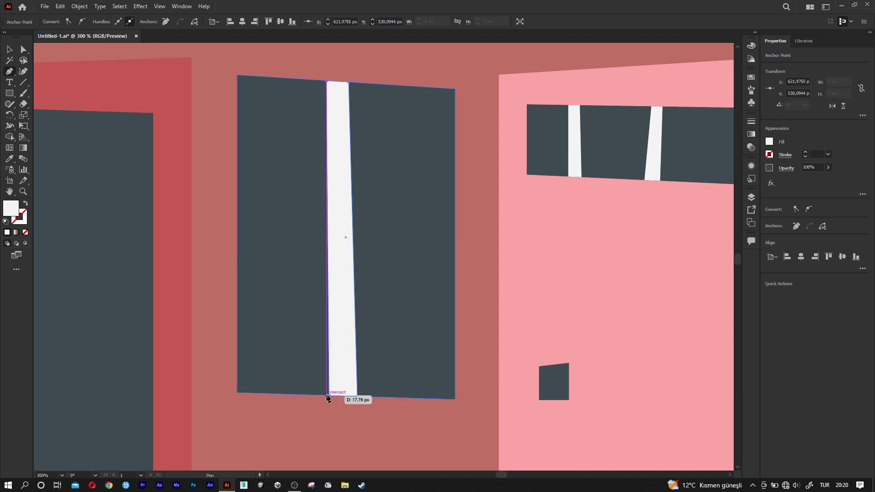
{"action": "left_click", "coordinate": [236, 181]}
{"action": "left_click", "coordinate": [455, 185]}
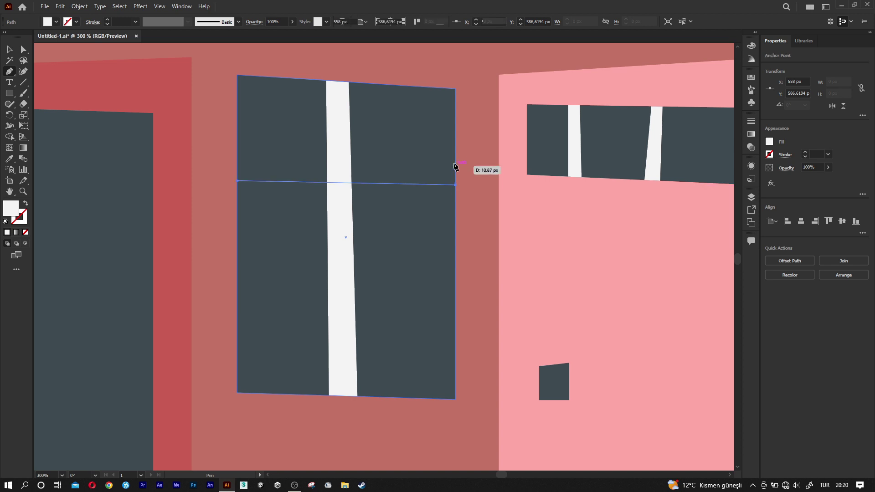
{"action": "left_click", "coordinate": [455, 159]}
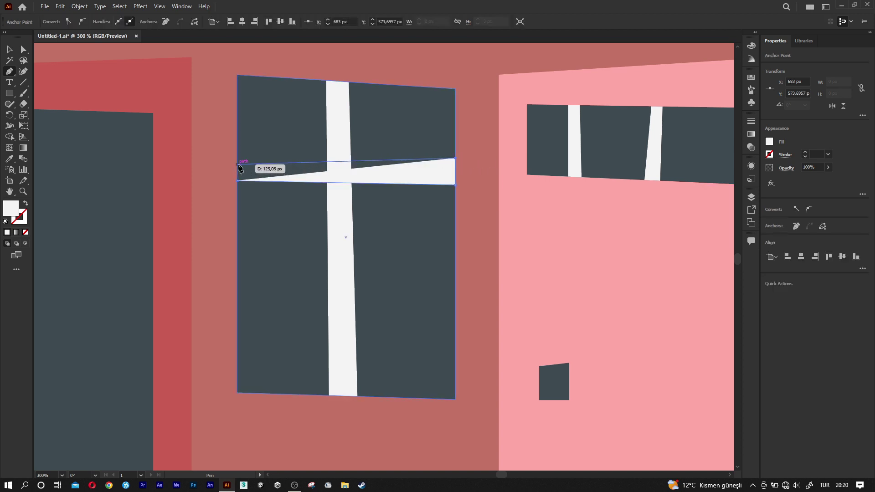
{"action": "left_click", "coordinate": [237, 164]}
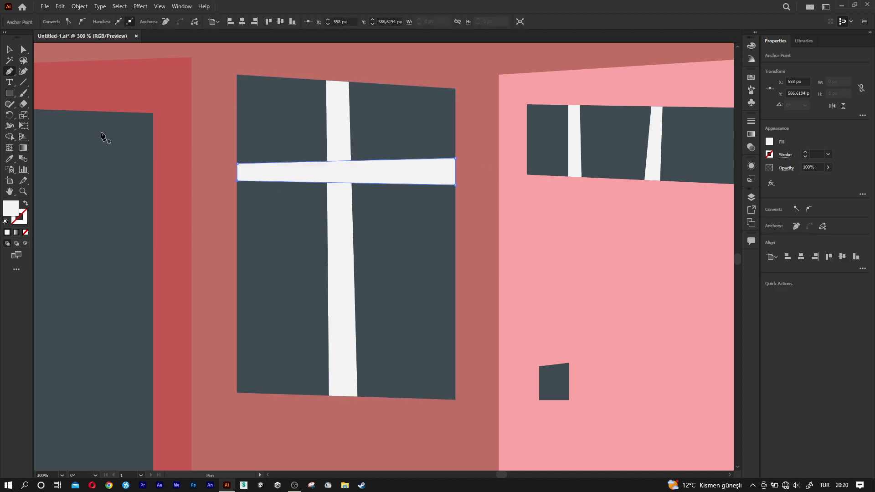
{"action": "left_click", "coordinate": [11, 51]}
Draw a thin bar jutting left from the upper wall and give it the dark window colour
{"action": "scroll", "coordinate": [293, 236], "scroll_direction": "down", "scroll_amount": 1}
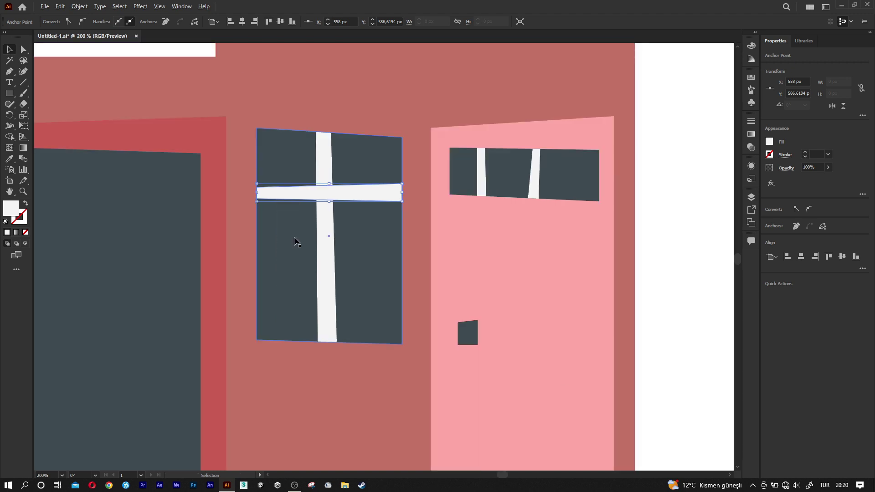
{"action": "scroll", "coordinate": [296, 238], "scroll_direction": "down", "scroll_amount": 1}
{"action": "scroll", "coordinate": [300, 240], "scroll_direction": "down", "scroll_amount": 1}
{"action": "scroll", "coordinate": [351, 273], "scroll_direction": "down", "scroll_amount": 1}
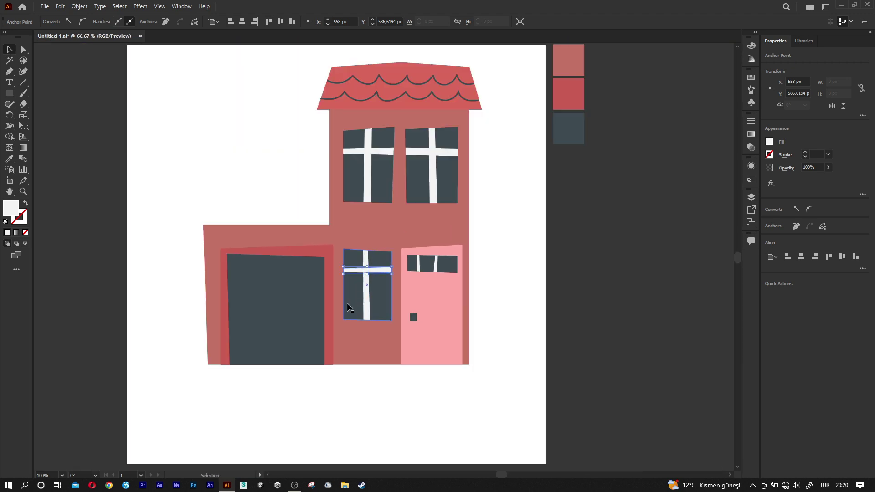
{"action": "scroll", "coordinate": [302, 223], "scroll_direction": "up", "scroll_amount": 1}
{"action": "scroll", "coordinate": [292, 226], "scroll_direction": "up", "scroll_amount": 1}
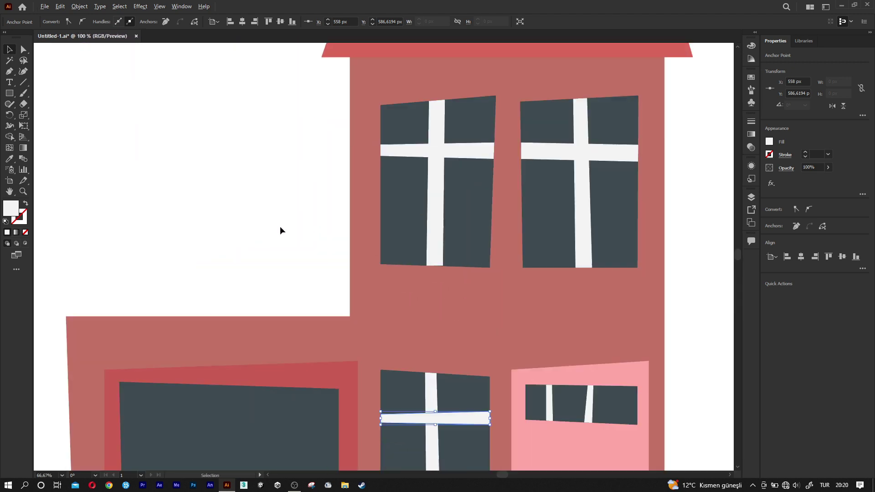
{"action": "scroll", "coordinate": [286, 231], "scroll_direction": "up", "scroll_amount": 1}
{"action": "scroll", "coordinate": [287, 232], "scroll_direction": "up", "scroll_amount": 1}
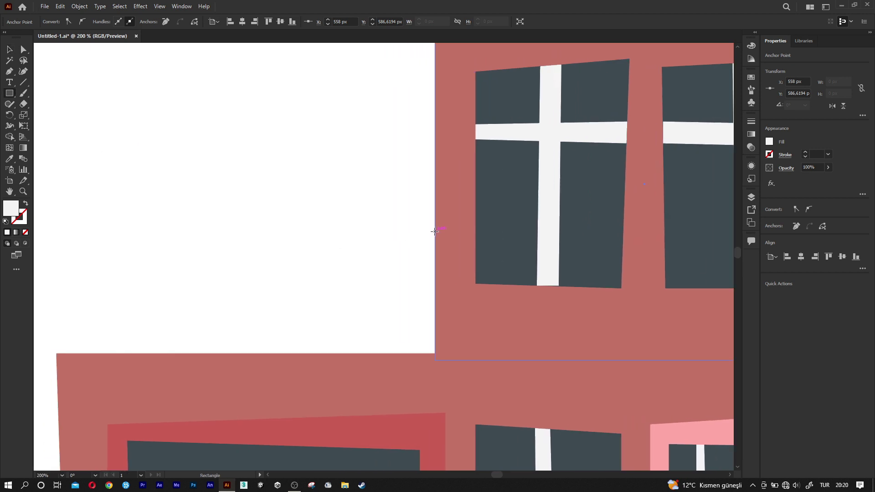
{"action": "mouse_move", "coordinate": [435, 232]}
{"action": "left_mouse_down"}
{"action": "mouse_move", "coordinate": [307, 245]}
{"action": "mouse_move", "coordinate": [316, 237]}
{"action": "mouse_move", "coordinate": [337, 246]}
{"action": "left_mouse_up"}
{"action": "key", "text": "i"}
{"action": "left_click", "coordinate": [508, 235]}
{"action": "left_click", "coordinate": [8, 50]}
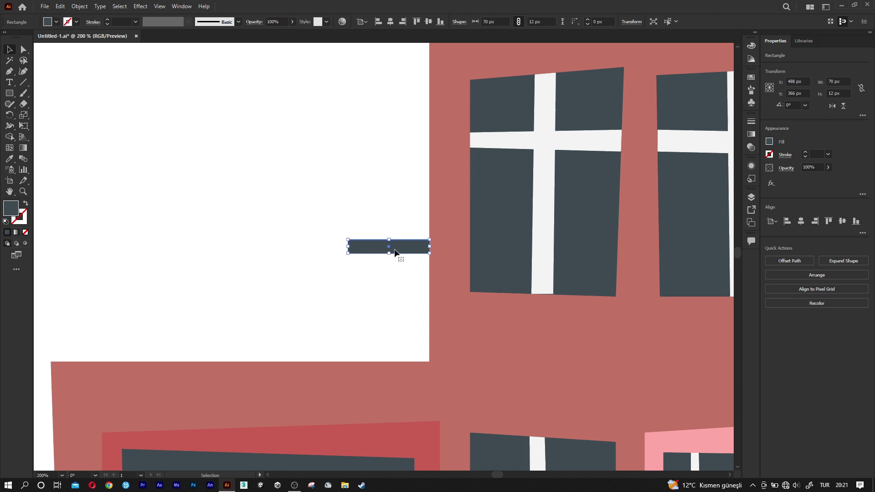
Taper the bar's left end downward and place a copy above as a second arm
{"action": "key", "text": "ctrl+plus"}
{"action": "key", "text": "a"}
{"action": "left_click_drag", "start_coordinate": [325, 234], "coordinate": [324, 238]}
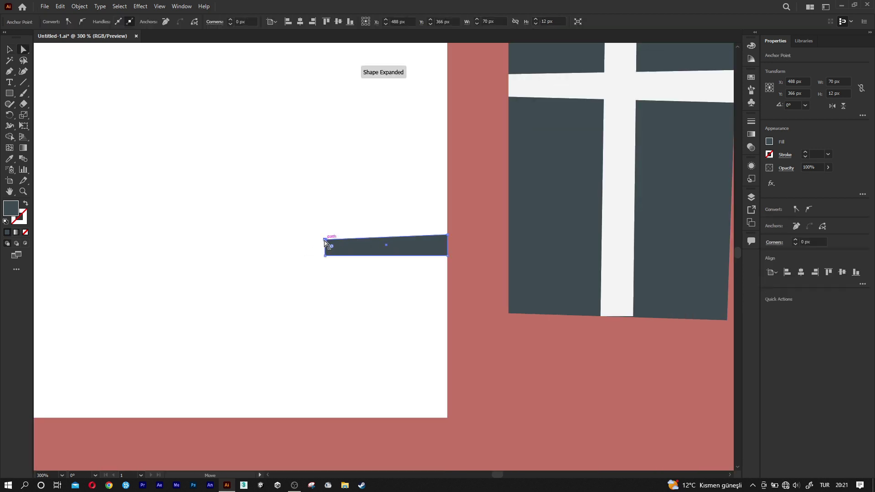
{"action": "left_click", "coordinate": [8, 49]}
{"action": "key", "text": "ctrl+minus"}
{"action": "mouse_move", "coordinate": [426, 240]}
{"action": "left_mouse_down"}
{"action": "mouse_move", "coordinate": [426, 175]}
{"action": "mouse_move", "coordinate": [426, 188]}
{"action": "left_mouse_up"}
{"action": "left_click", "coordinate": [365, 209]}
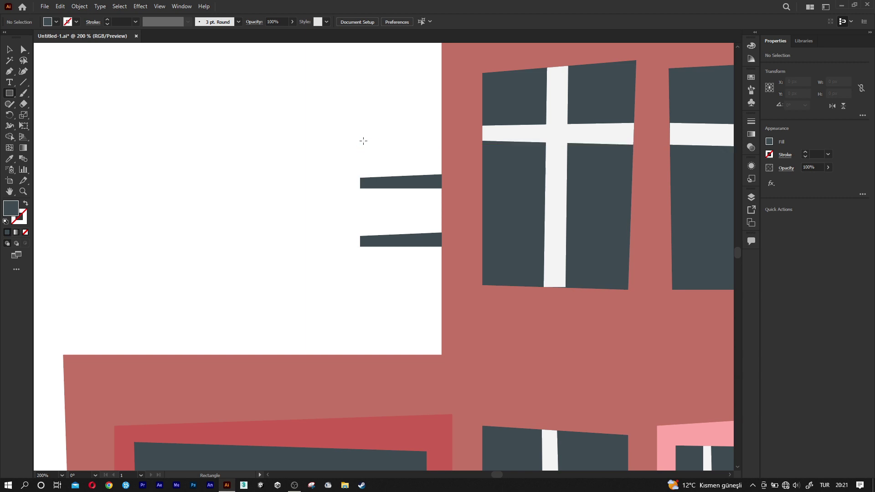
Add a dark square sign panel at the bars' ends with its top-left corner slightly raised
{"action": "mouse_move", "coordinate": [363, 140]}
{"action": "left_mouse_down"}
{"action": "mouse_move", "coordinate": [245, 276]}
{"action": "mouse_move", "coordinate": [236, 273]}
{"action": "left_mouse_up"}
{"action": "key", "text": "a"}
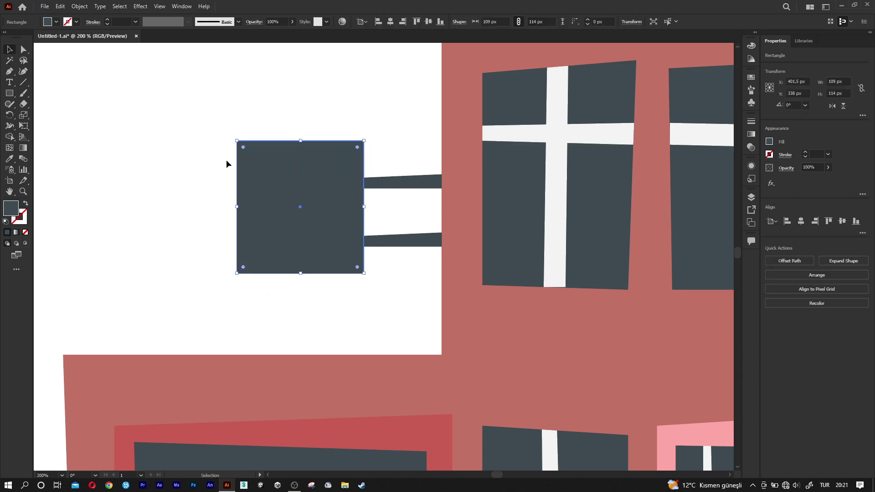
{"action": "left_click_drag", "start_coordinate": [237, 141], "coordinate": [233, 136]}
{"action": "key", "text": "ctrl+z"}
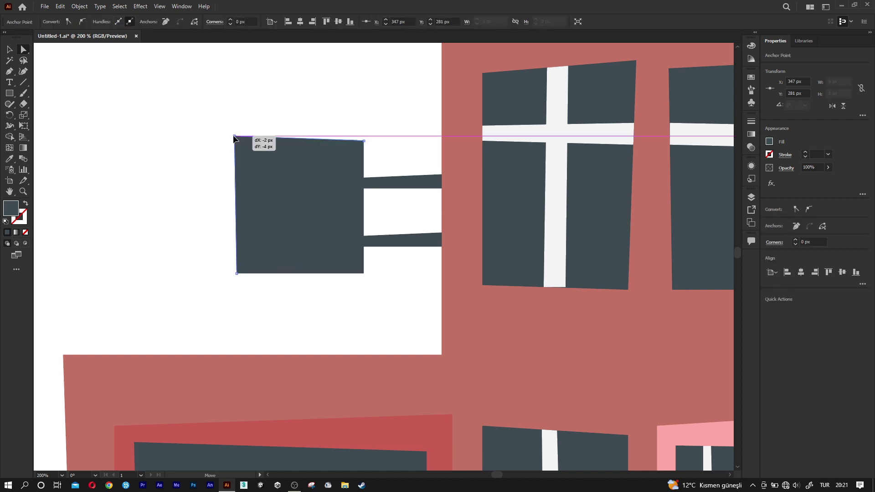
{"action": "left_click", "coordinate": [285, 125]}
{"action": "scroll", "coordinate": [275, 191], "scroll_direction": "up", "scroll_amount": 1, "text": "alt"}
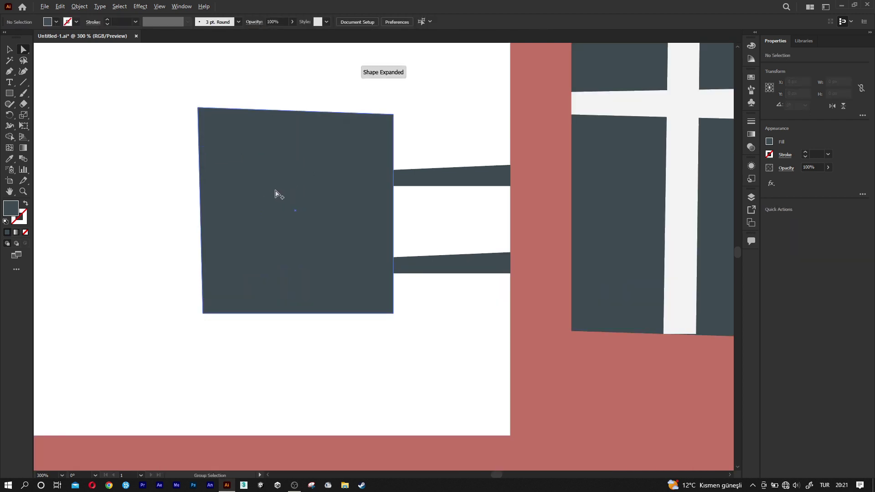
{"action": "scroll", "coordinate": [275, 191], "scroll_direction": "up", "scroll_amount": 1, "text": "alt"}
Set up the Paintbrush with a red stroke, testing it beside the sign
{"action": "key", "text": "b"}
{"action": "left_click_drag", "start_coordinate": [124, 176], "coordinate": [122, 237]}
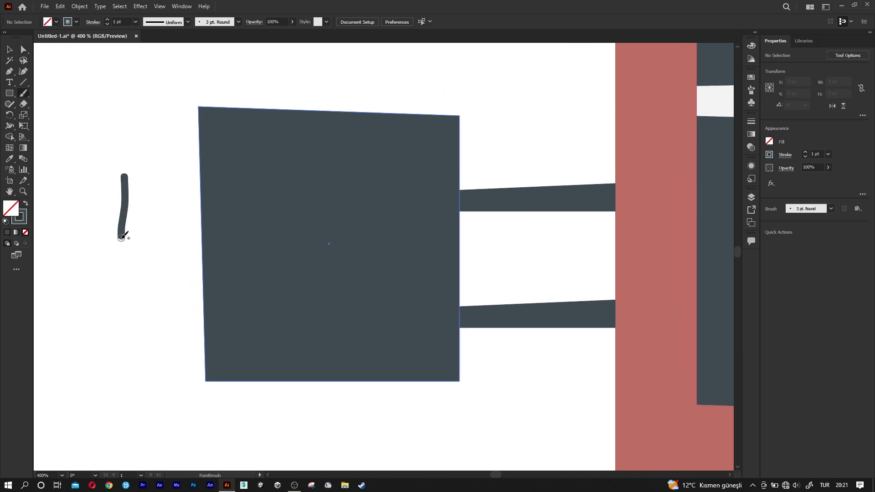
{"action": "left_click", "coordinate": [770, 154]}
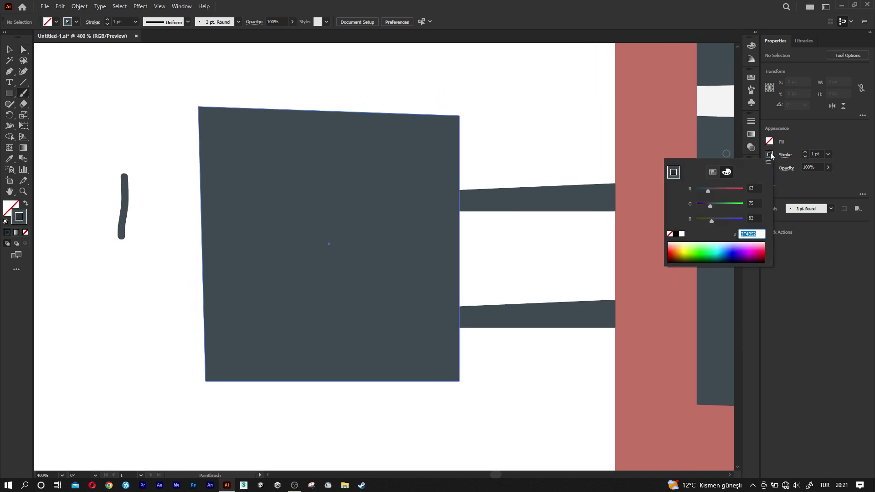
{"action": "left_click", "coordinate": [730, 204]}
{"action": "left_click", "coordinate": [545, 131]}
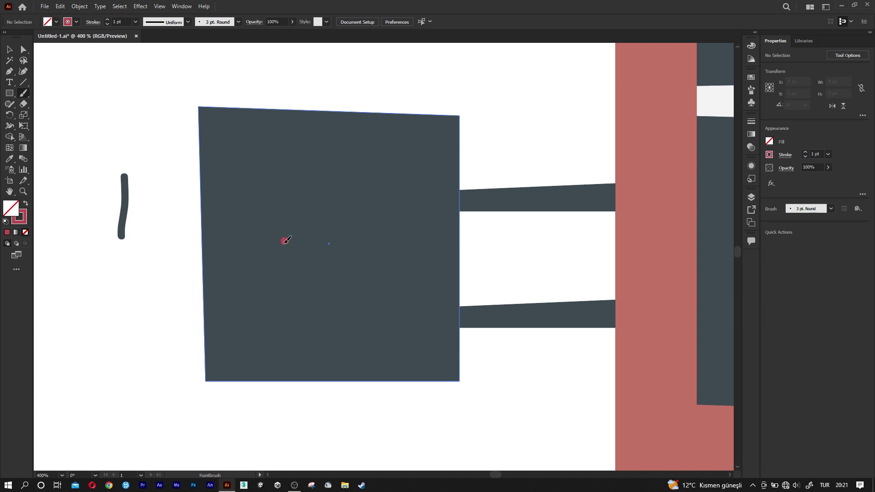
Brush the cup outline and a steam curl, shrink the steam, and group both
{"action": "left_click_drag", "start_coordinate": [284, 241], "coordinate": [284, 290]}
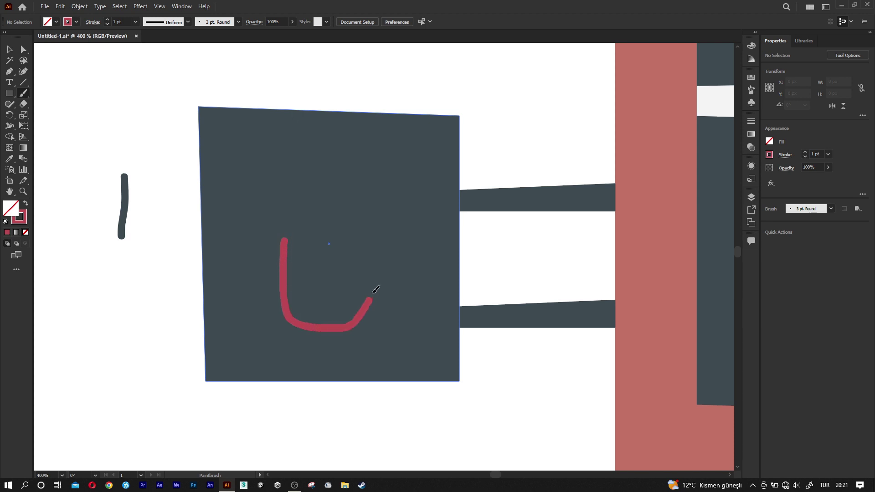
{"action": "left_click_drag", "start_coordinate": [375, 290], "coordinate": [381, 240]}
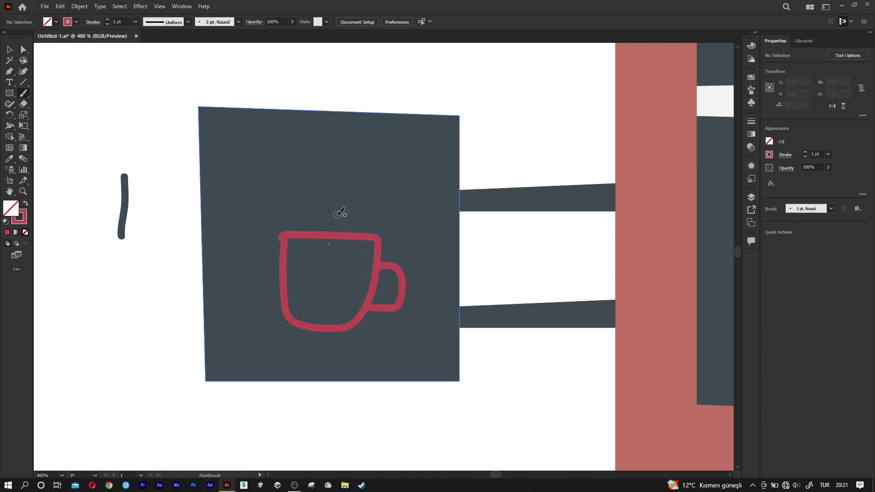
{"action": "left_click_drag", "start_coordinate": [305, 207], "coordinate": [308, 154]}
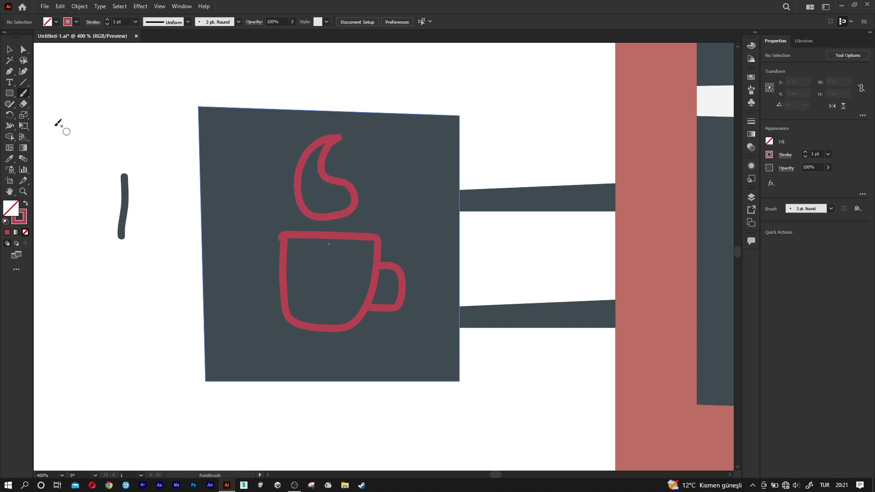
{"action": "key", "text": "v"}
{"action": "left_click", "coordinate": [320, 171]}
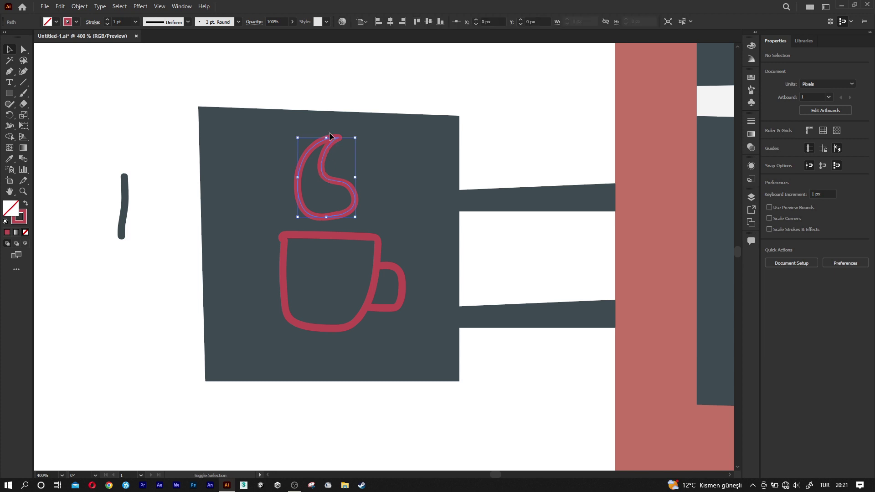
{"action": "left_click_drag", "start_coordinate": [326, 137], "coordinate": [326, 155]}
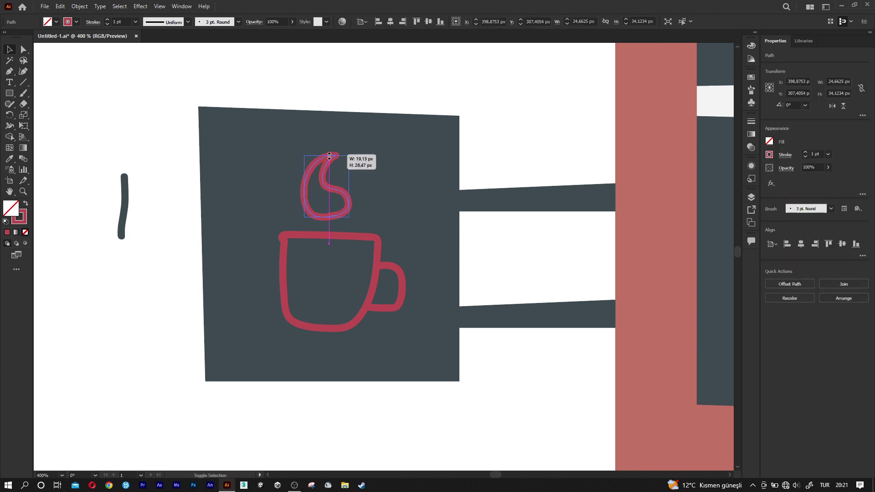
{"action": "left_click", "coordinate": [328, 236], "text": "shift"}
{"action": "key", "text": "ctrl+g"}
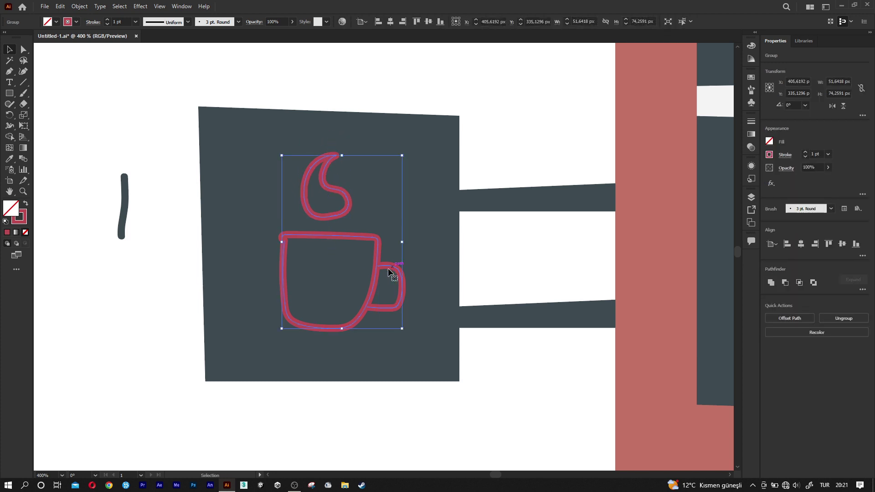
{"action": "scroll", "coordinate": [333, 282], "scroll_direction": "down", "scroll_amount": 3}
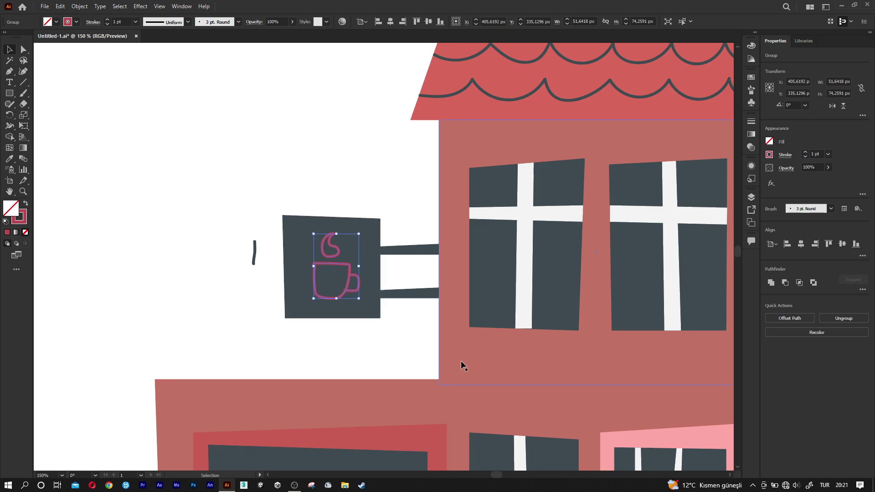
Give the cup group the wall's pink colour and swap it to an outline
{"action": "key", "text": "i"}
{"action": "left_click", "coordinate": [479, 364]}
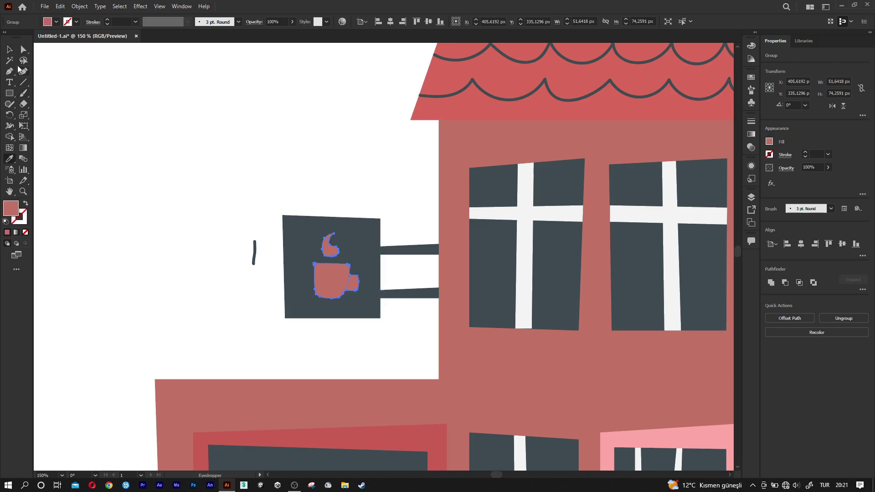
{"action": "left_click", "coordinate": [12, 51]}
{"action": "left_click", "coordinate": [26, 204]}
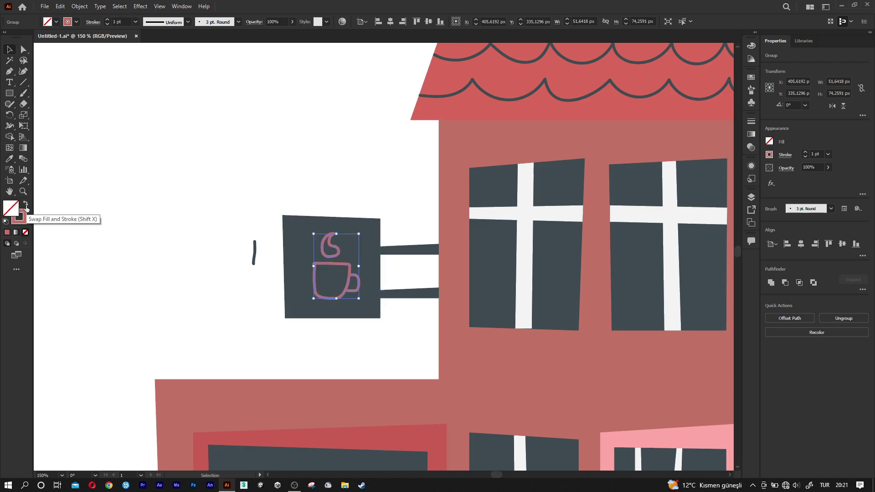
{"action": "left_click", "coordinate": [196, 225]}
Select the stray dark stroke, then refill the sign panel light tan C4AB8D
{"action": "scroll", "coordinate": [349, 297], "scroll_direction": "up", "scroll_amount": 1}
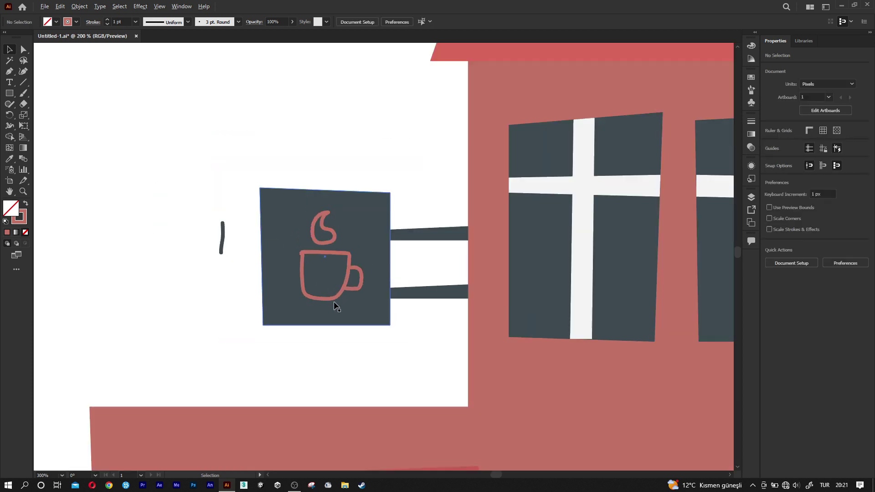
{"action": "left_click_drag", "start_coordinate": [185, 286], "coordinate": [237, 242]}
{"action": "left_click", "coordinate": [269, 241]}
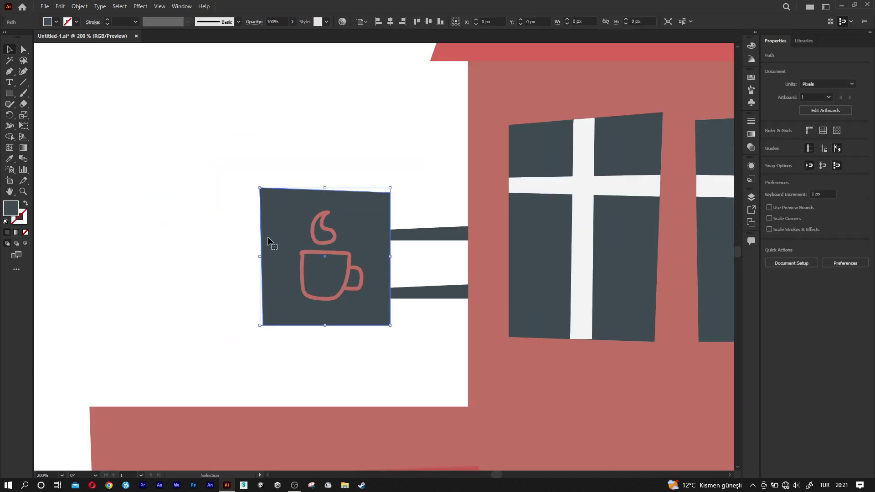
{"action": "key", "text": "i"}
{"action": "left_click", "coordinate": [489, 133]}
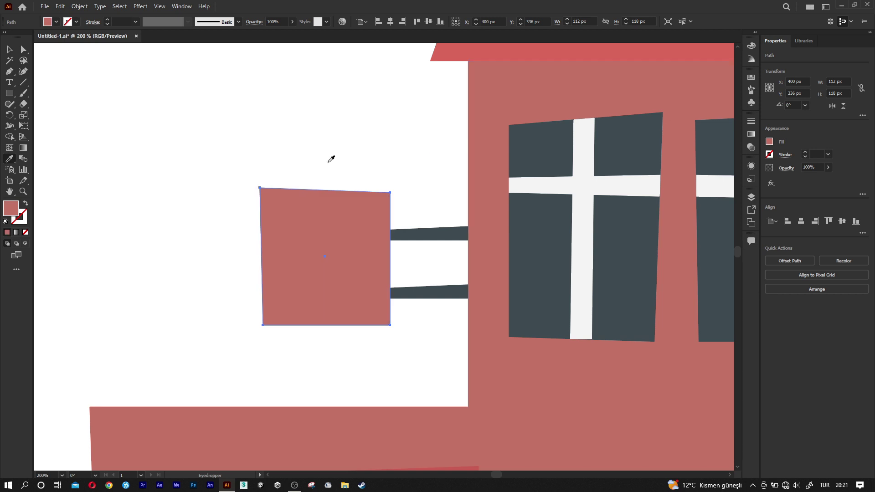
{"action": "left_click", "coordinate": [10, 49]}
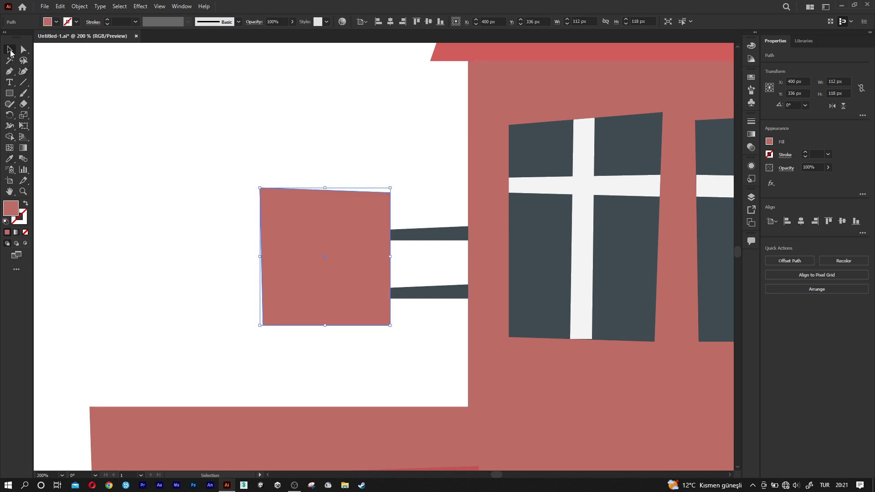
{"action": "left_click", "coordinate": [769, 142]}
{"action": "mouse_move", "coordinate": [720, 191]}
{"action": "left_mouse_down"}
{"action": "mouse_move", "coordinate": [711, 206]}
{"action": "mouse_move", "coordinate": [727, 190]}
{"action": "left_mouse_up"}
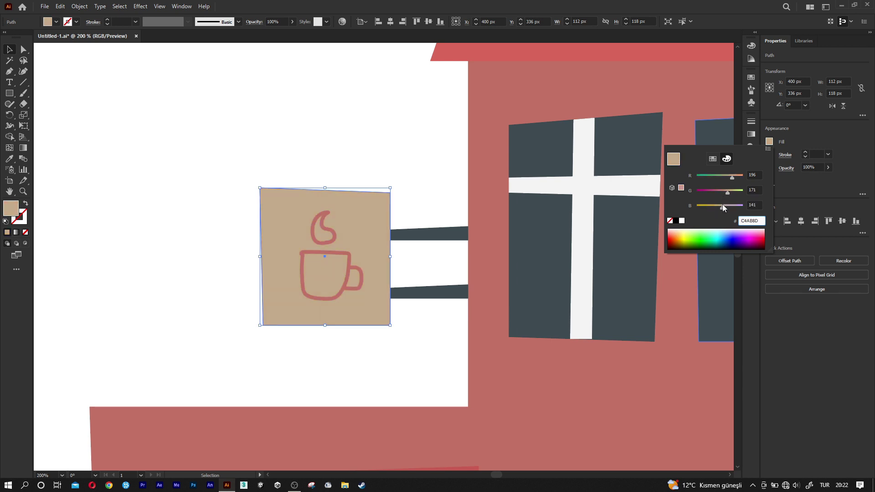
{"action": "left_click", "coordinate": [422, 183]}
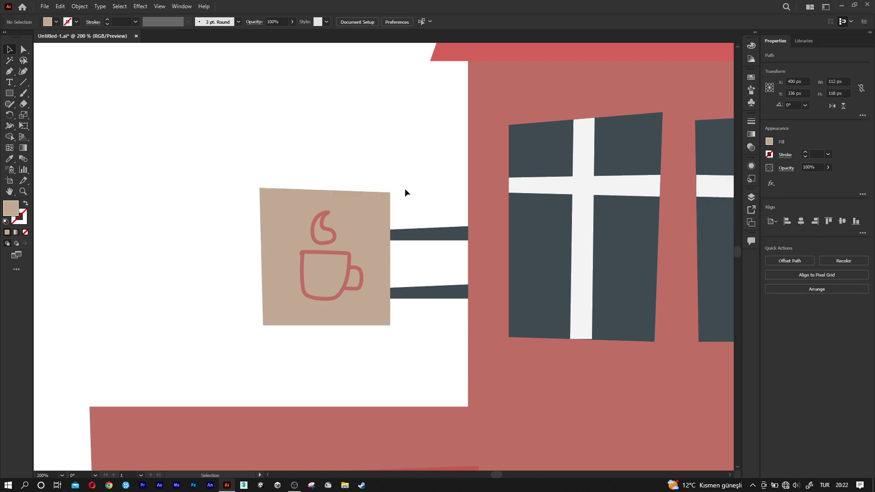
{"action": "scroll", "coordinate": [337, 229], "scroll_direction": "down", "scroll_amount": 2}
{"action": "scroll", "coordinate": [364, 237], "scroll_direction": "down", "scroll_amount": 1}
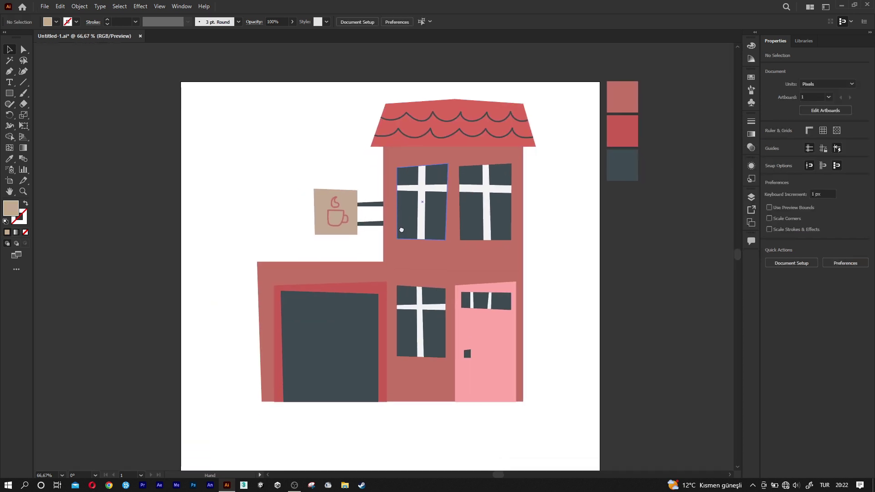
Reposition the whole house slightly on the artboard
{"action": "scroll", "coordinate": [372, 246], "scroll_direction": "down", "scroll_amount": 1}
{"action": "scroll", "coordinate": [372, 246], "scroll_direction": "down", "scroll_amount": 1}
{"action": "left_click_drag", "start_coordinate": [289, 346], "coordinate": [457, 174]}
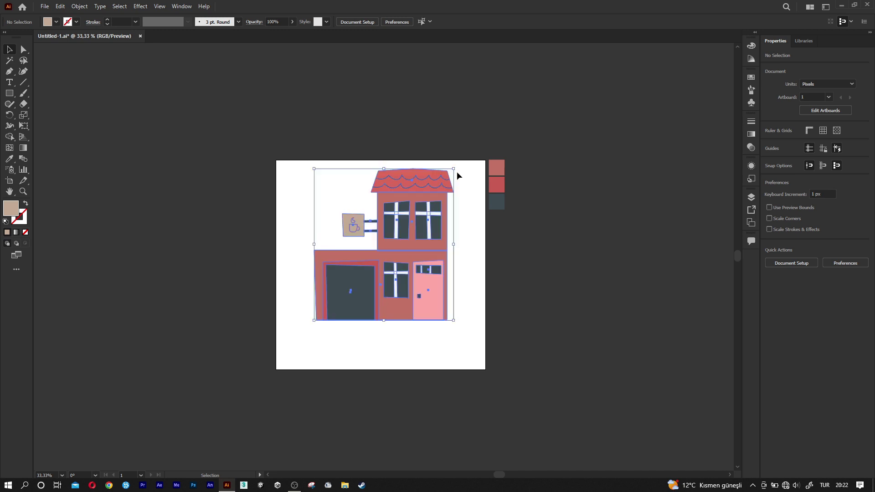
{"action": "left_click_drag", "start_coordinate": [404, 216], "coordinate": [420, 209]}
{"action": "left_click", "coordinate": [310, 276]}
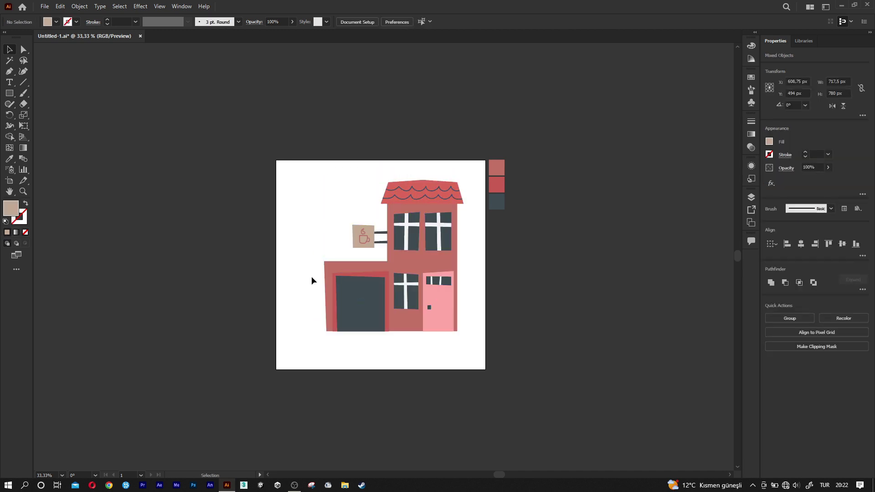
{"action": "scroll", "coordinate": [292, 329], "scroll_direction": "up", "scroll_amount": 2}
{"action": "scroll", "coordinate": [292, 329], "scroll_direction": "up", "scroll_amount": 1}
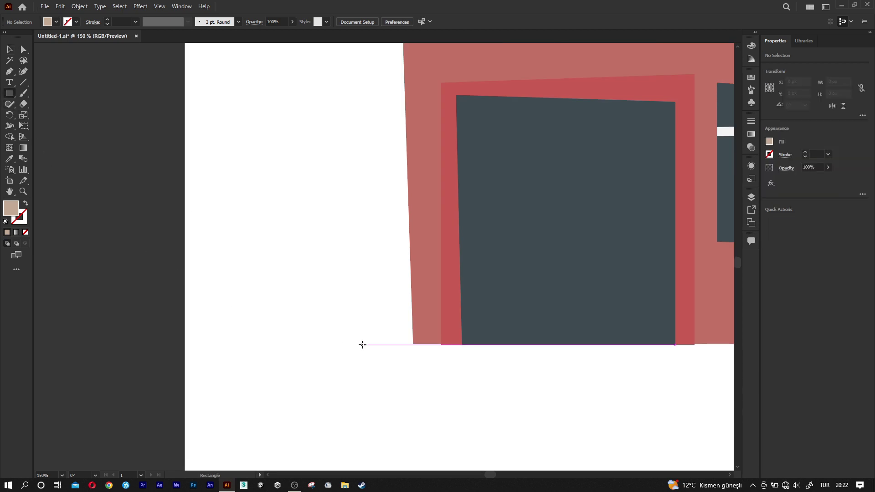
Draw a box left of the garage and push its right corners out to slant that side
{"action": "left_click_drag", "start_coordinate": [362, 345], "coordinate": [240, 259]}
{"action": "key", "text": "v"}
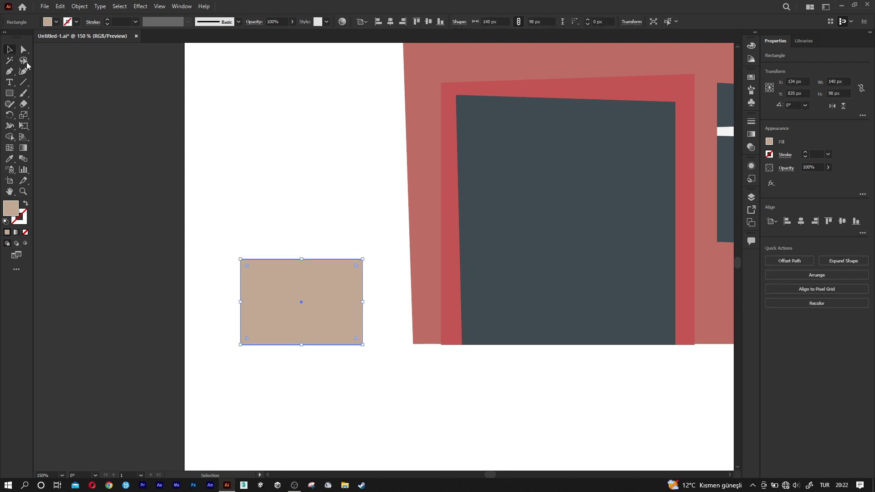
{"action": "key", "text": "a"}
{"action": "left_click_drag", "start_coordinate": [362, 259], "coordinate": [372, 256]}
{"action": "left_click", "coordinate": [362, 345]}
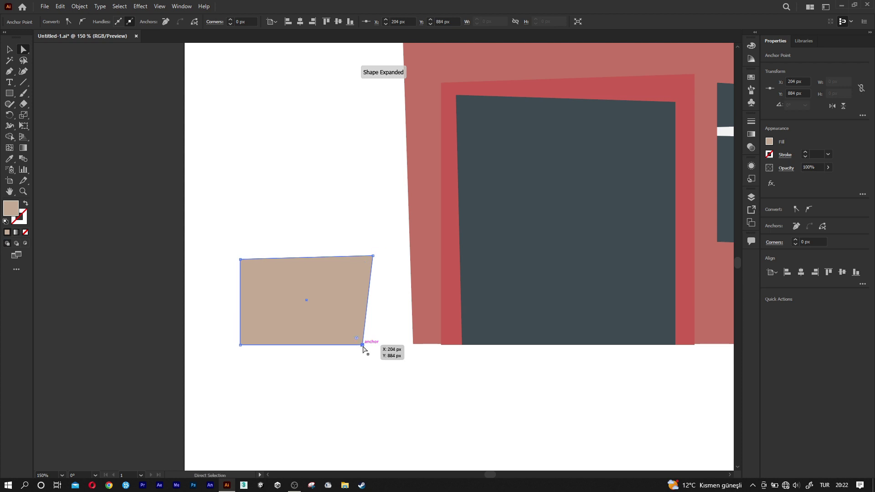
{"action": "left_click_drag", "start_coordinate": [362, 345], "coordinate": [367, 346]}
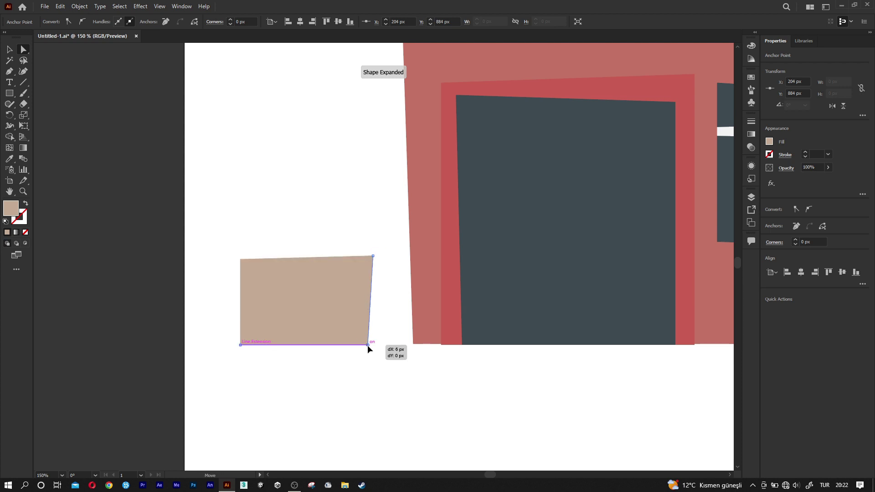
{"action": "left_click", "coordinate": [8, 54]}
{"action": "left_click_drag", "start_coordinate": [280, 304], "coordinate": [286, 305]}
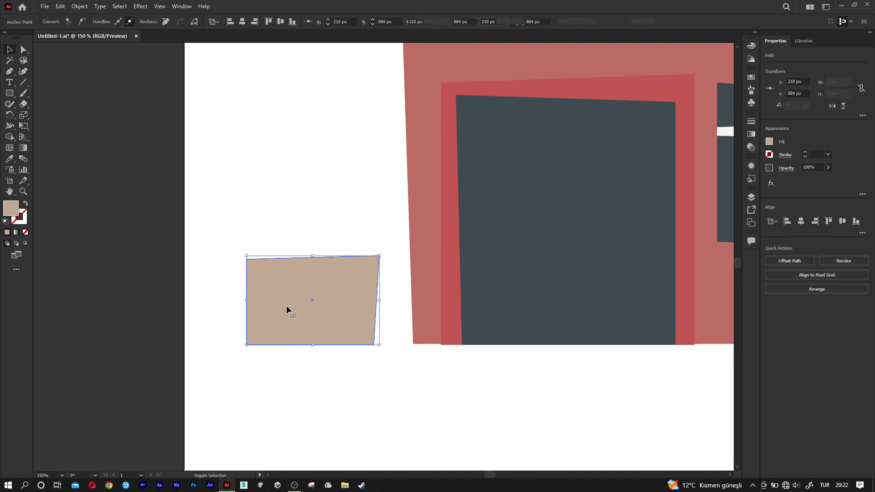
Sample the beige colour and paint a short beige test stroke beside the box
{"action": "scroll", "coordinate": [286, 305], "scroll_direction": "down", "scroll_amount": 2}
{"action": "key", "text": "i"}
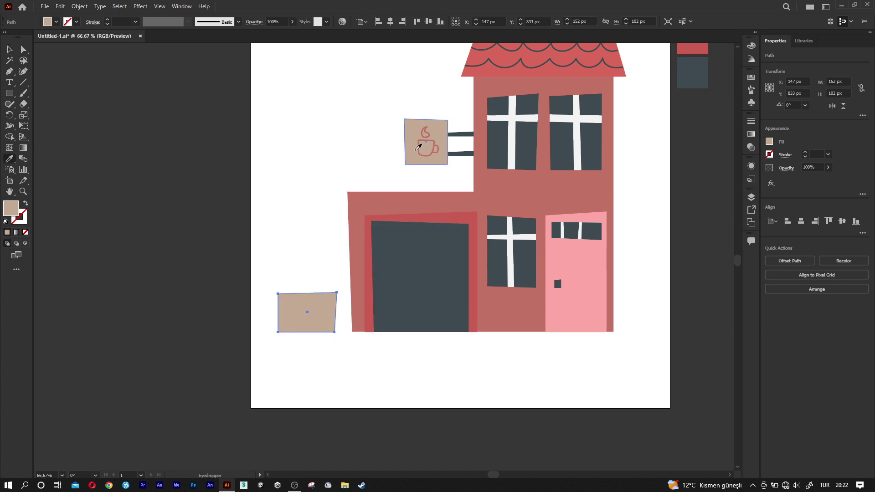
{"action": "scroll", "coordinate": [299, 301], "scroll_direction": "up", "scroll_amount": 2}
{"action": "scroll", "coordinate": [296, 321], "scroll_direction": "up", "scroll_amount": 1}
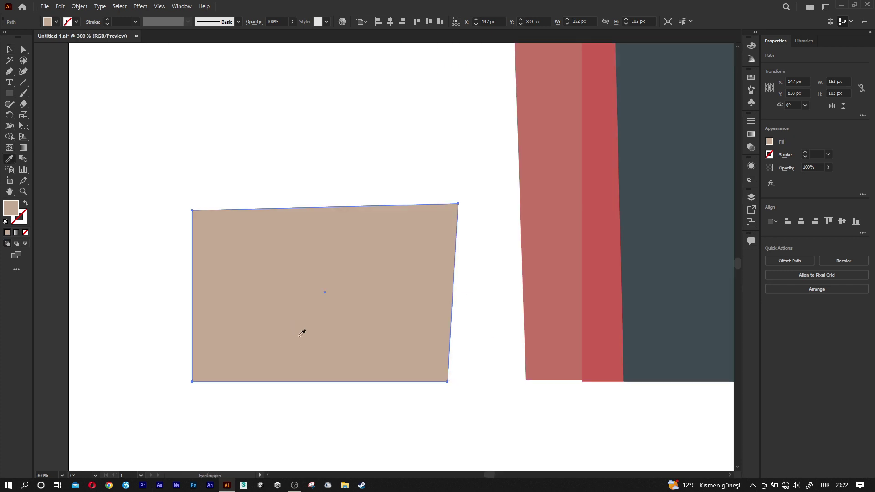
{"action": "key", "text": "b"}
{"action": "left_click_drag", "start_coordinate": [135, 238], "coordinate": [141, 301]}
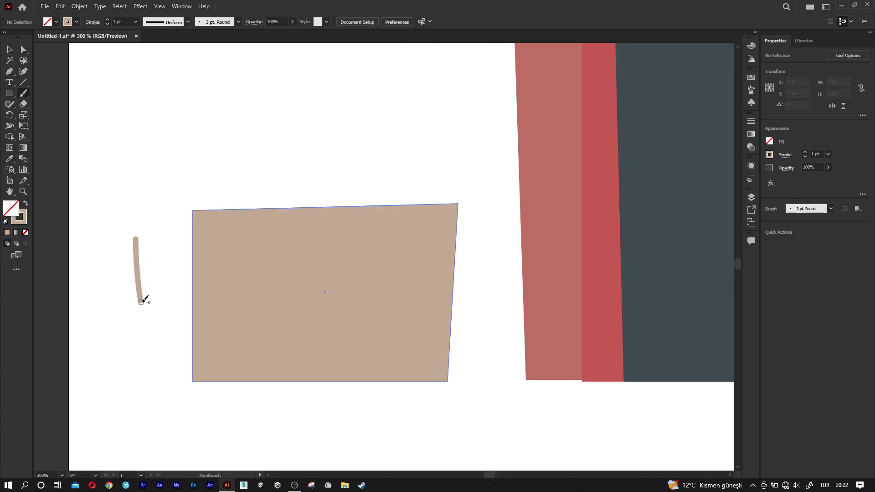
Make the garage door's slate colour the stroke and brush three horizontal lines across the planter
{"action": "key", "text": "i"}
{"action": "left_click", "coordinate": [663, 210]}
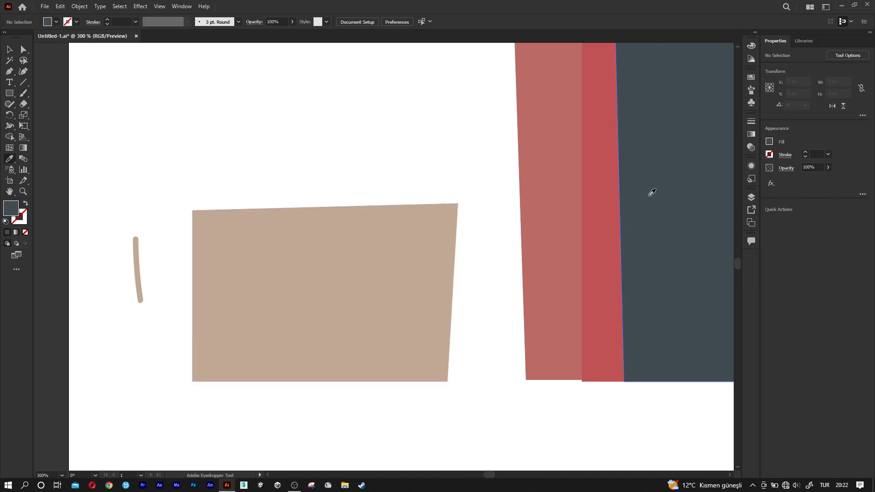
{"action": "left_click", "coordinate": [26, 204]}
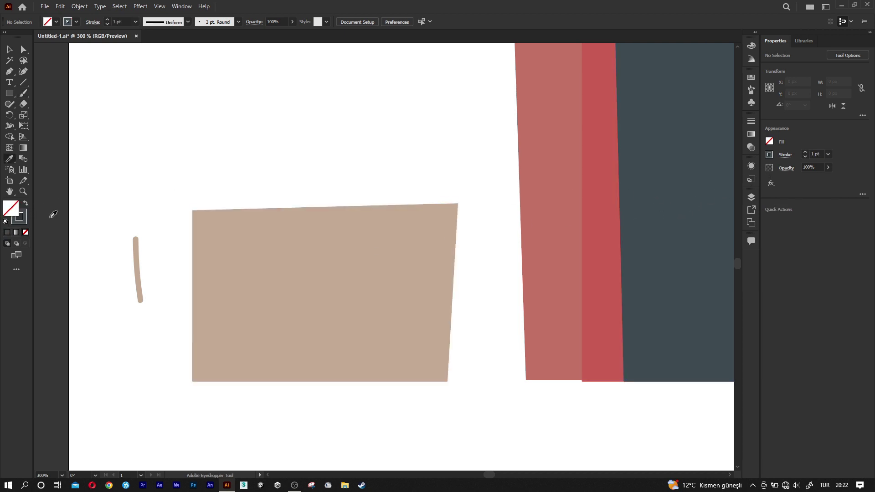
{"action": "key", "text": "b"}
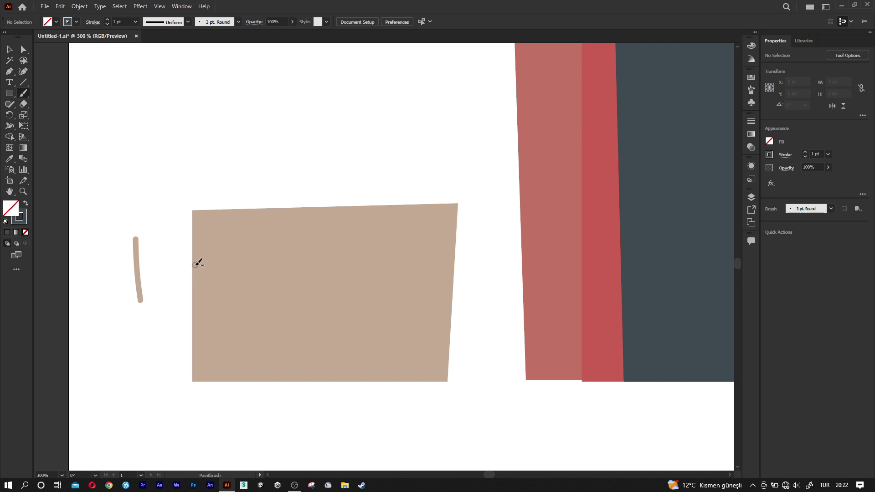
{"action": "left_click_drag", "start_coordinate": [196, 265], "coordinate": [454, 256]}
{"action": "left_click_drag", "start_coordinate": [453, 294], "coordinate": [191, 306]}
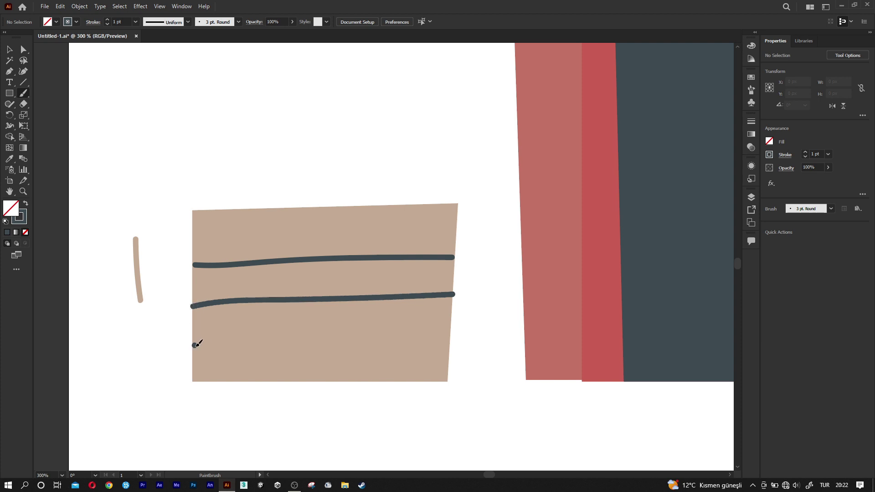
{"action": "left_click_drag", "start_coordinate": [194, 345], "coordinate": [448, 336]}
{"action": "scroll", "coordinate": [281, 255], "scroll_direction": "up", "scroll_amount": 3}
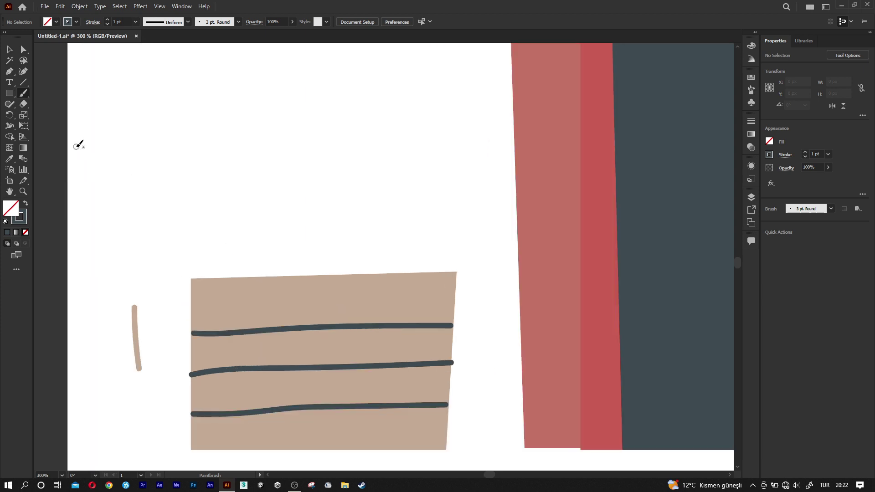
{"action": "left_click_drag", "start_coordinate": [100, 155], "coordinate": [100, 182]}
{"action": "left_click_drag", "start_coordinate": [9, 93], "coordinate": [41, 115]}
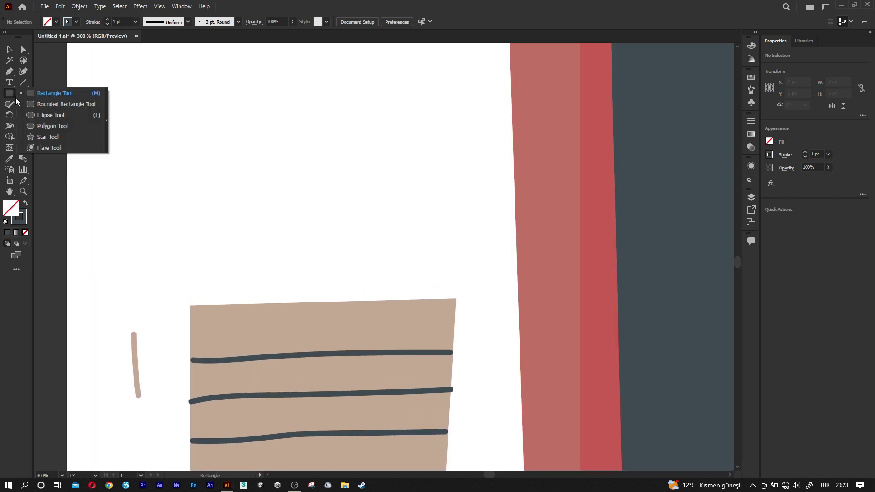
Draw a circle over the planter top with lime-green C9FF74 fill and no stroke
{"action": "left_click_drag", "start_coordinate": [233, 189], "coordinate": [412, 377]}
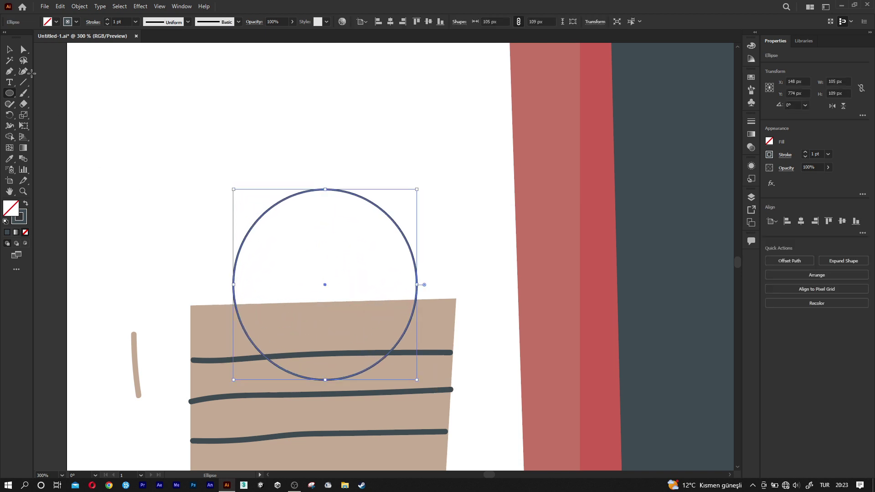
{"action": "key", "text": "v"}
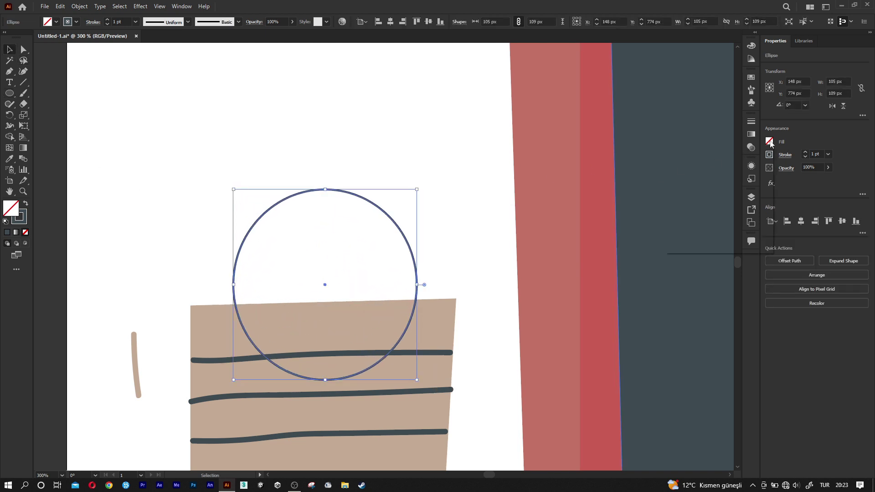
{"action": "left_click", "coordinate": [769, 142]}
{"action": "left_click", "coordinate": [712, 231]}
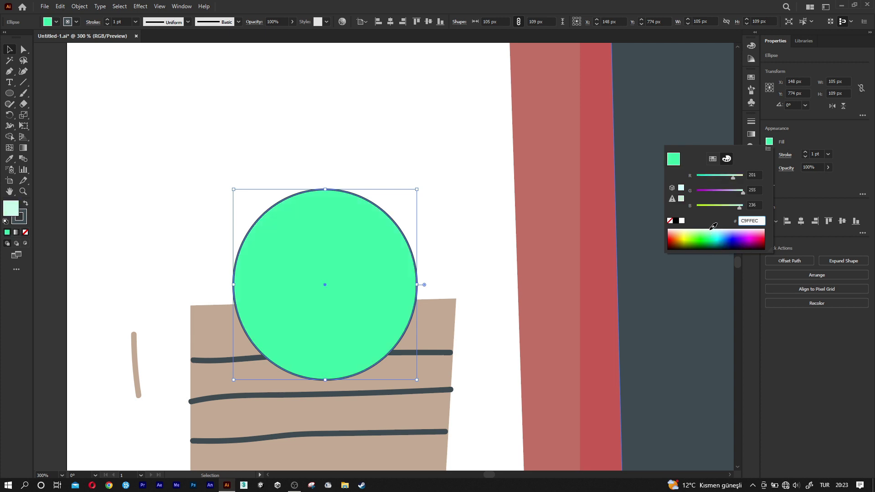
{"action": "left_click", "coordinate": [718, 205]}
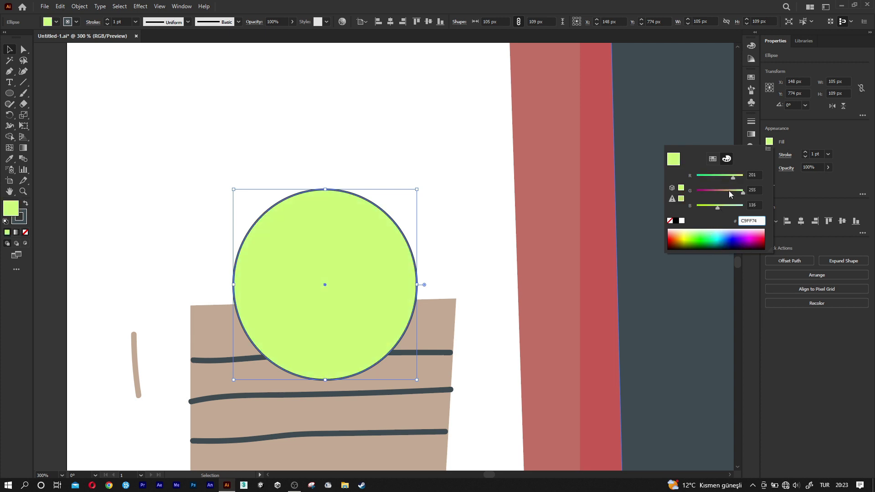
{"action": "left_click", "coordinate": [798, 126]}
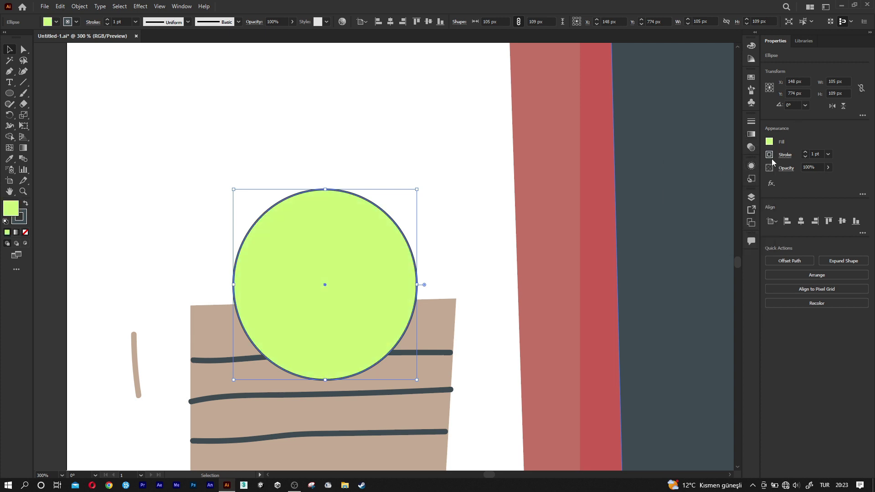
{"action": "left_click", "coordinate": [769, 155]}
{"action": "left_click", "coordinate": [669, 235]}
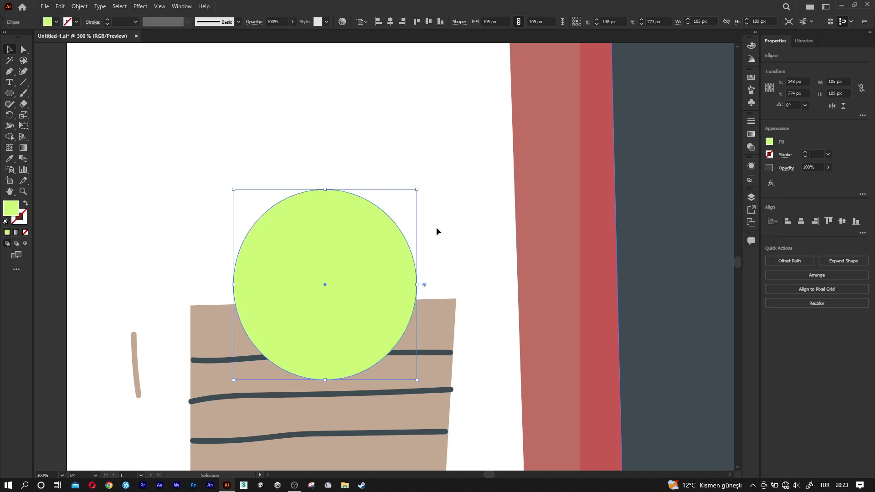
Raise the circle, pull its left and right sides outward, and select it with the planter
{"action": "left_click_drag", "start_coordinate": [337, 265], "coordinate": [337, 250]}
{"action": "key", "text": "a"}
{"action": "mouse_move", "coordinate": [233, 270]}
{"action": "left_mouse_down"}
{"action": "mouse_move", "coordinate": [255, 273]}
{"action": "mouse_move", "coordinate": [217, 270]}
{"action": "left_mouse_up"}
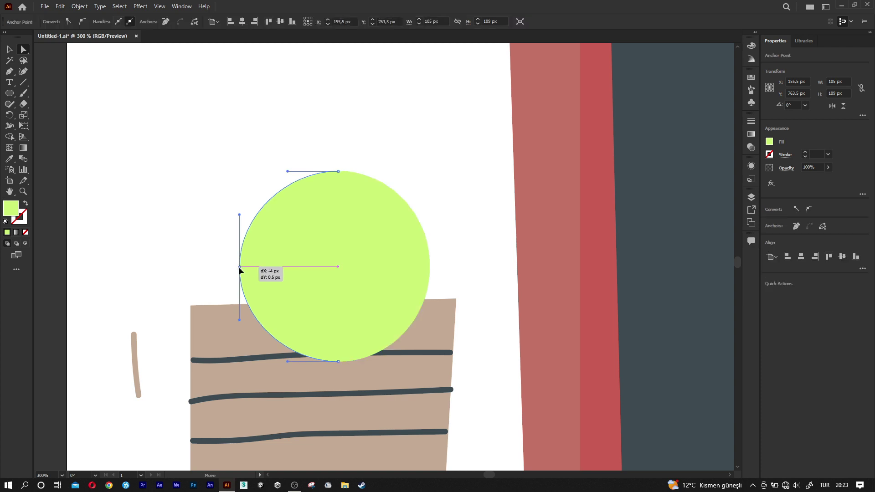
{"action": "left_click_drag", "start_coordinate": [429, 267], "coordinate": [436, 270]}
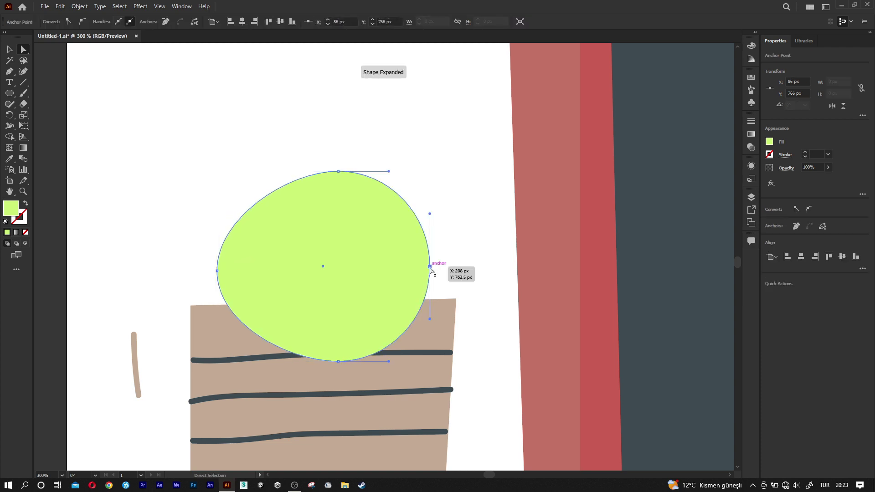
{"action": "left_click", "coordinate": [8, 50]}
{"action": "left_click", "coordinate": [211, 309], "text": "shift"}
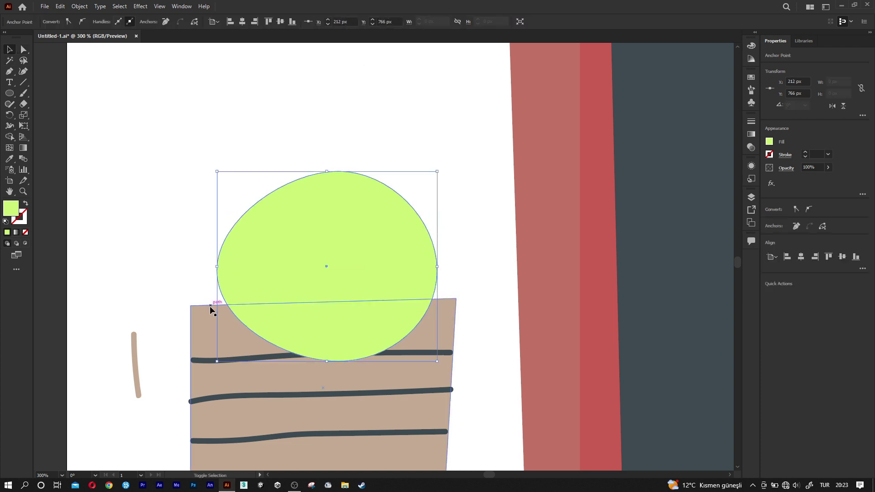
{"action": "key", "text": "shift+m"}
Merge the bush with Shape Builder and remove its piece overlapping the planter
{"action": "left_click", "coordinate": [290, 272]}
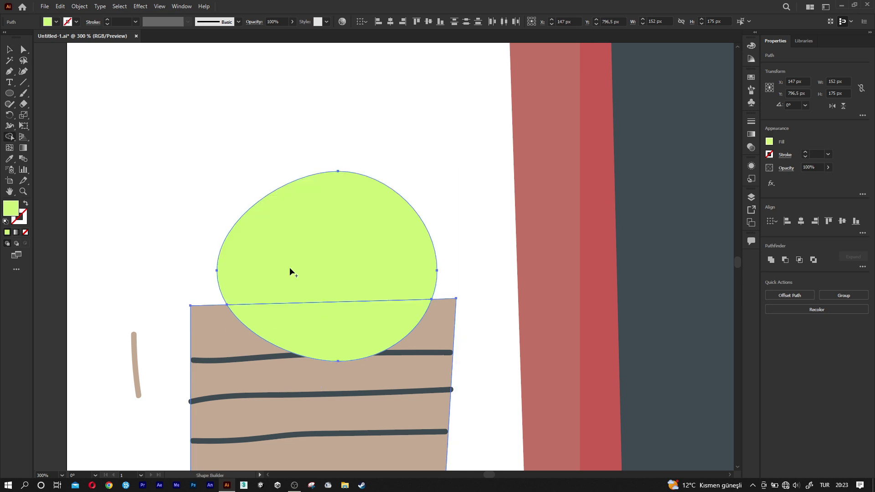
{"action": "left_click", "coordinate": [11, 54]}
{"action": "left_click", "coordinate": [207, 153]}
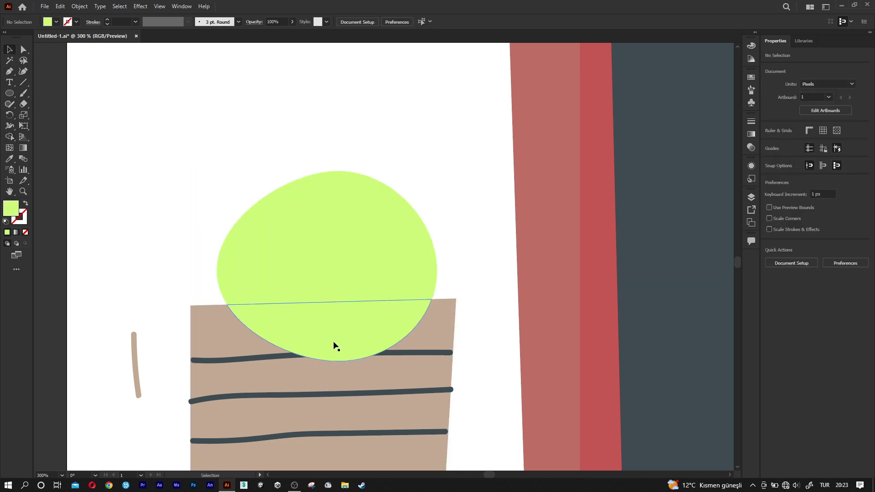
{"action": "left_click", "coordinate": [332, 340]}
{"action": "key", "text": "Delete"}
Widen the bush's sides, smooth its lower-left curve into a dome, and nudge it left
{"action": "left_click", "coordinate": [283, 297]}
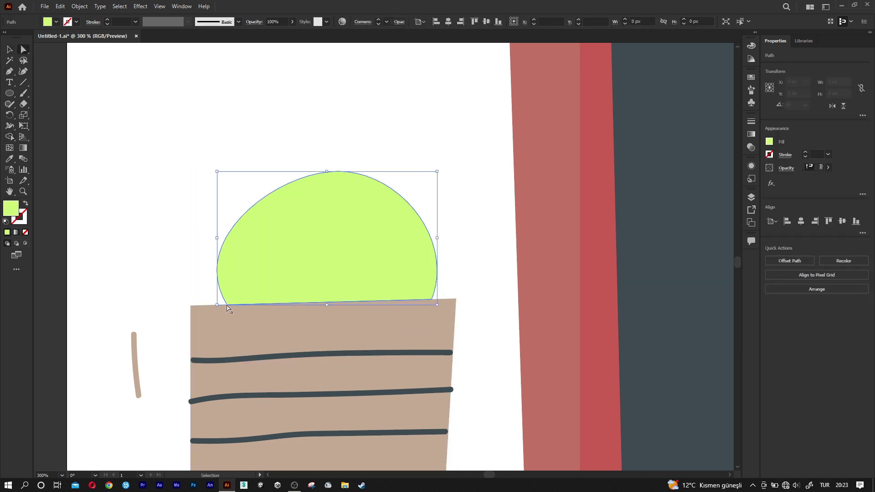
{"action": "key", "text": "a"}
{"action": "left_click_drag", "start_coordinate": [217, 270], "coordinate": [207, 270]}
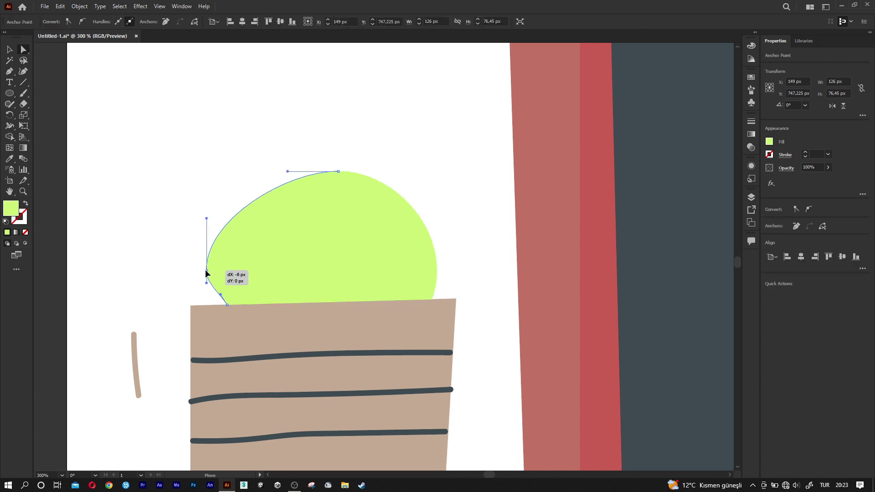
{"action": "left_click_drag", "start_coordinate": [437, 270], "coordinate": [441, 270]}
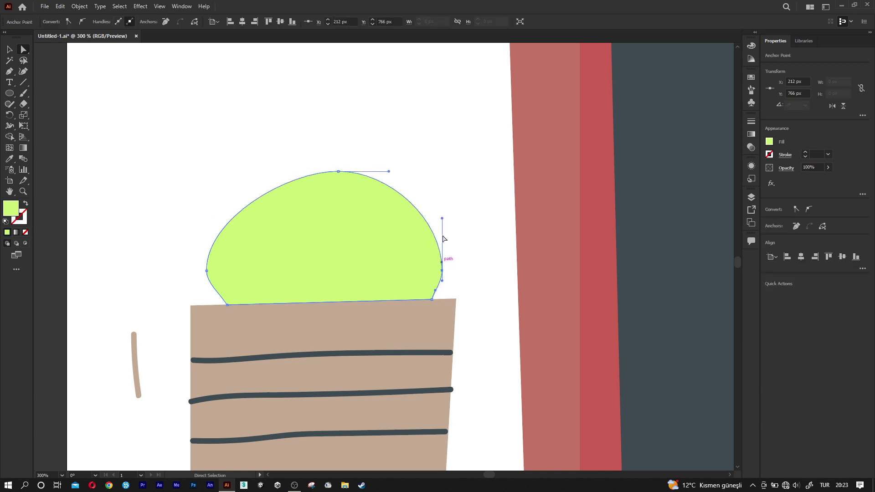
{"action": "left_click", "coordinate": [287, 279]}
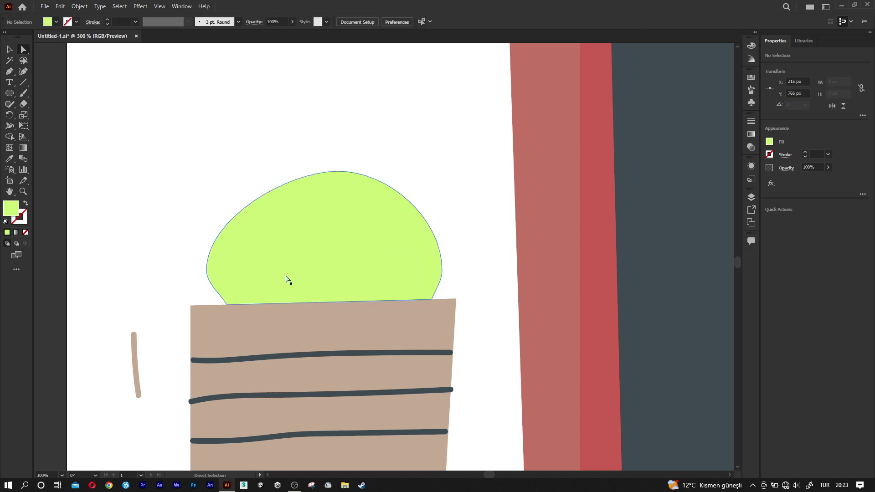
{"action": "left_click", "coordinate": [207, 271]}
{"action": "left_click_drag", "start_coordinate": [207, 282], "coordinate": [211, 282]}
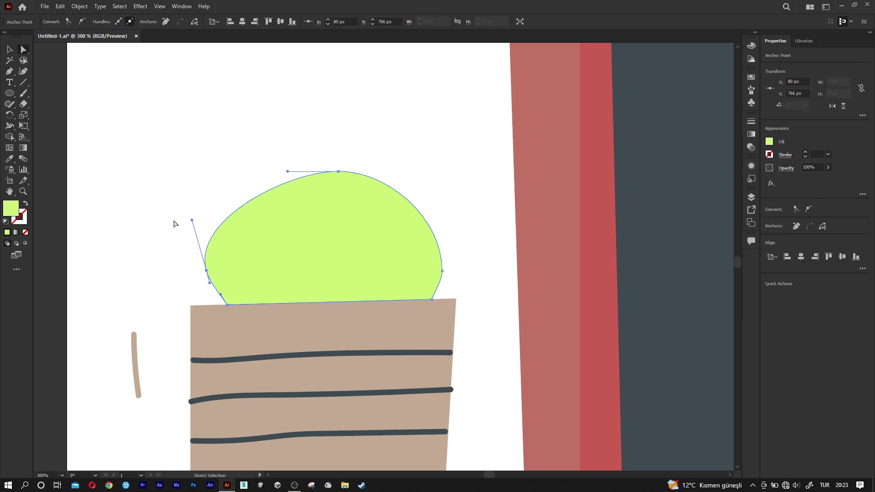
{"action": "left_click", "coordinate": [159, 212]}
{"action": "left_click_drag", "start_coordinate": [334, 265], "coordinate": [332, 260]}
Dull the bush fill to a softer yellow-green C9E06A
{"action": "scroll", "coordinate": [341, 287], "scroll_direction": "down", "scroll_amount": 1}
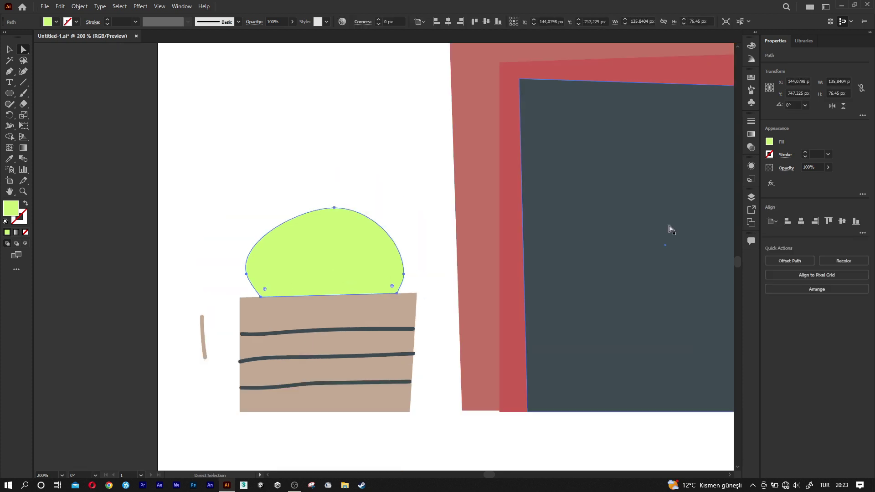
{"action": "left_click", "coordinate": [769, 141]}
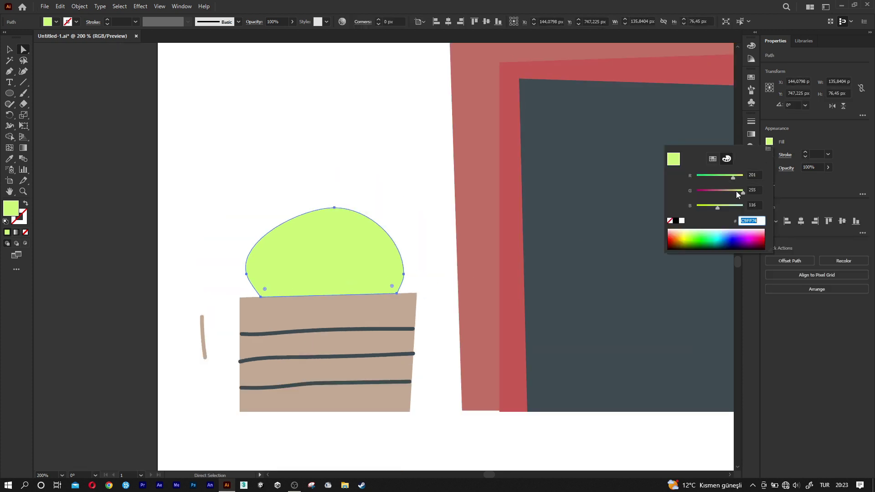
{"action": "left_click", "coordinate": [737, 191]}
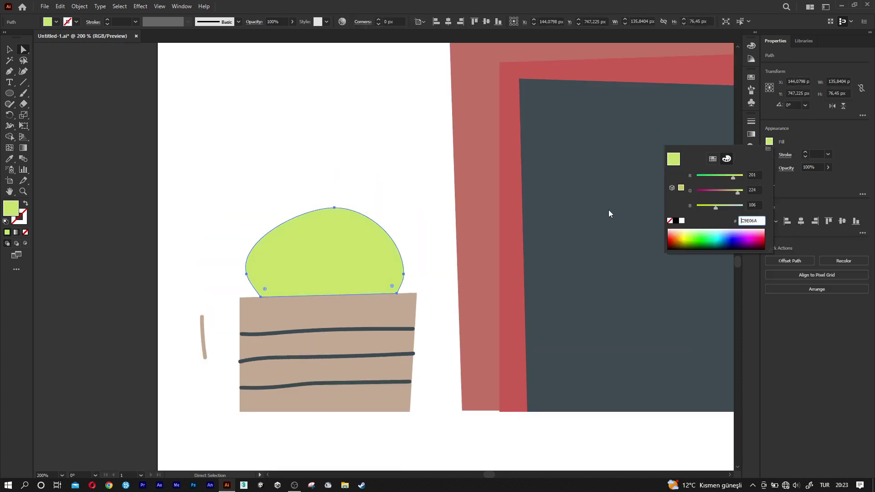
{"action": "left_click", "coordinate": [428, 195]}
{"action": "left_click", "coordinate": [402, 192]}
{"action": "scroll", "coordinate": [328, 248], "scroll_direction": "up", "scroll_amount": 1}
Draw two small circles on the green bush with the Ellipse Tool
{"action": "scroll", "coordinate": [309, 263], "scroll_direction": "up", "scroll_amount": 1}
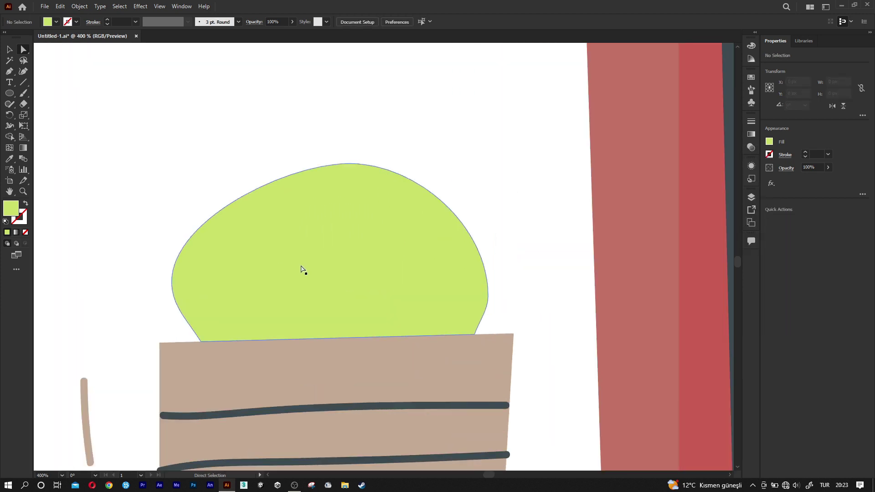
{"action": "left_click", "coordinate": [11, 98]}
{"action": "left_click", "coordinate": [45, 115]}
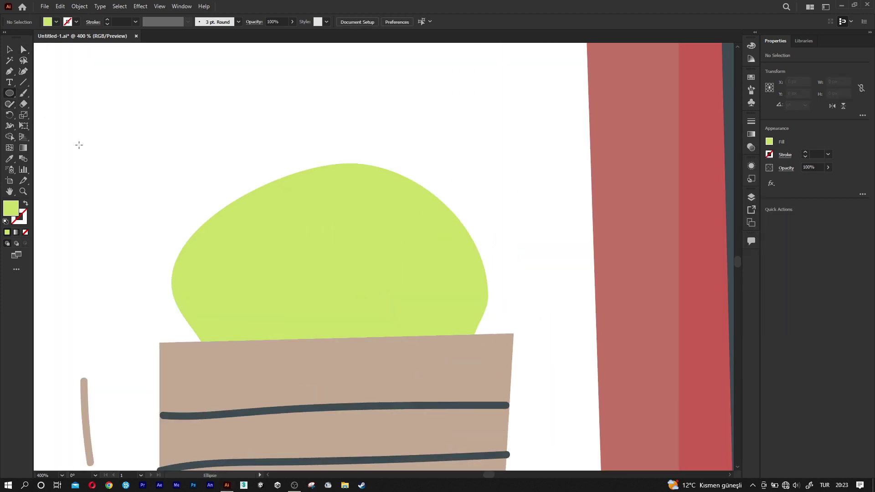
{"action": "left_click_drag", "start_coordinate": [238, 256], "coordinate": [251, 268]}
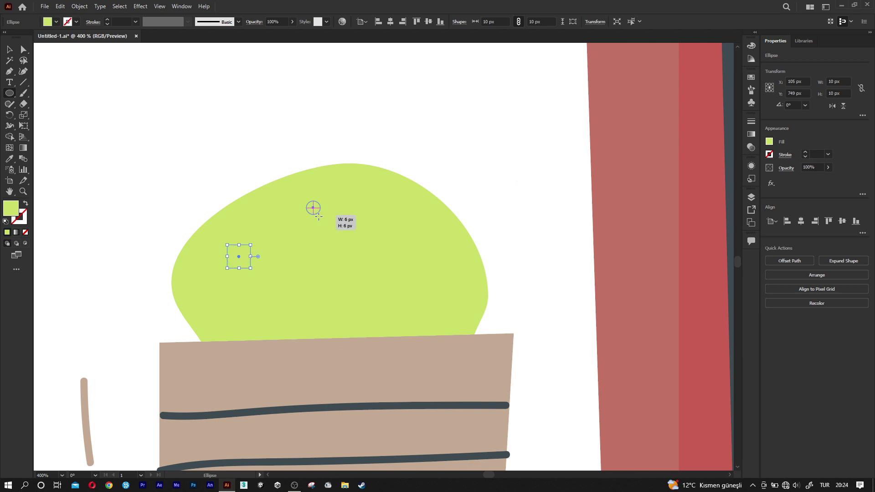
{"action": "left_click_drag", "start_coordinate": [313, 207], "coordinate": [322, 223]}
Color both new circles with the window crossbar's white using the Eyedropper
{"action": "key", "text": "v"}
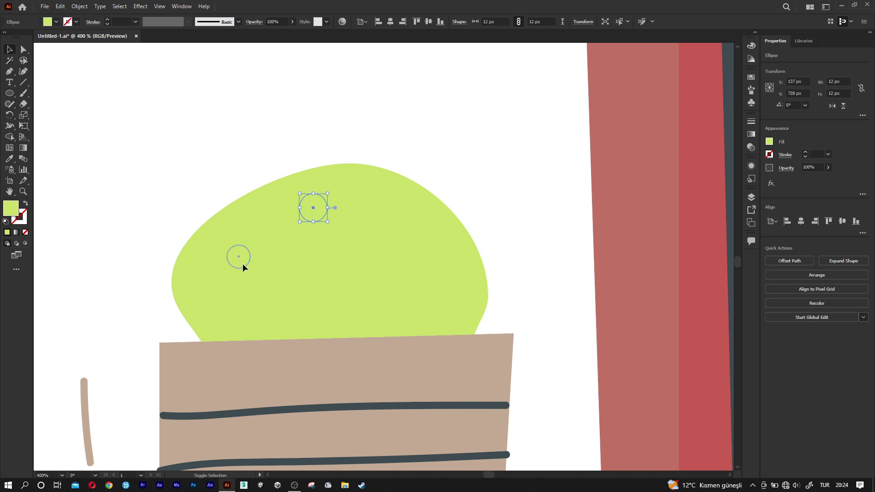
{"action": "left_click", "coordinate": [243, 263], "text": "shift"}
{"action": "scroll", "coordinate": [278, 286], "scroll_direction": "down", "scroll_amount": 1}
{"action": "scroll", "coordinate": [278, 286], "scroll_direction": "down", "scroll_amount": 2}
{"action": "scroll", "coordinate": [291, 295], "scroll_direction": "down", "scroll_amount": 2}
{"action": "key", "text": "i"}
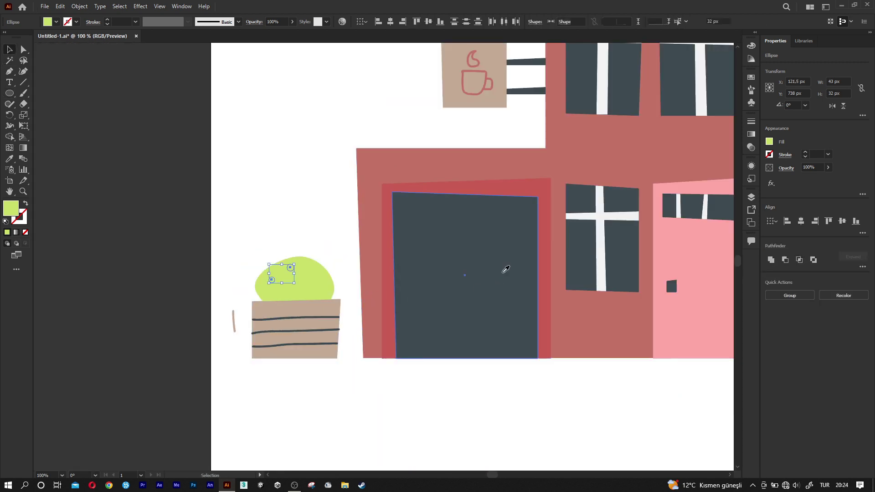
{"action": "left_click", "coordinate": [601, 210]}
{"action": "scroll", "coordinate": [289, 279], "scroll_direction": "up", "scroll_amount": 2}
{"action": "scroll", "coordinate": [250, 298], "scroll_direction": "up", "scroll_amount": 3}
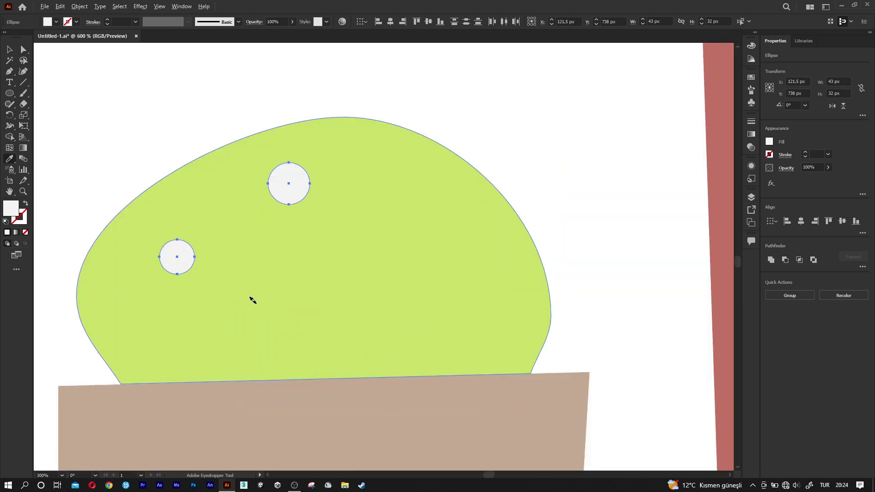
Add six more white dots of varying sizes across the bush
{"action": "left_click", "coordinate": [10, 49]}
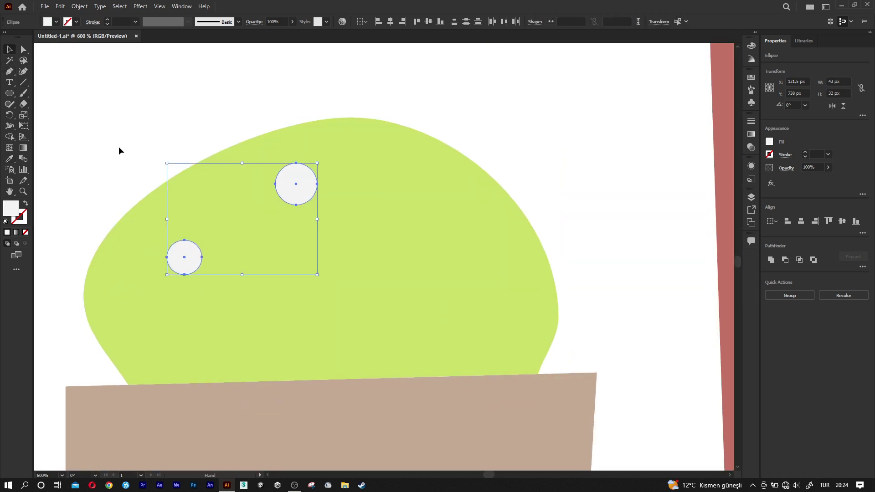
{"action": "left_click", "coordinate": [16, 94]}
{"action": "left_click_drag", "start_coordinate": [267, 268], "coordinate": [282, 281]}
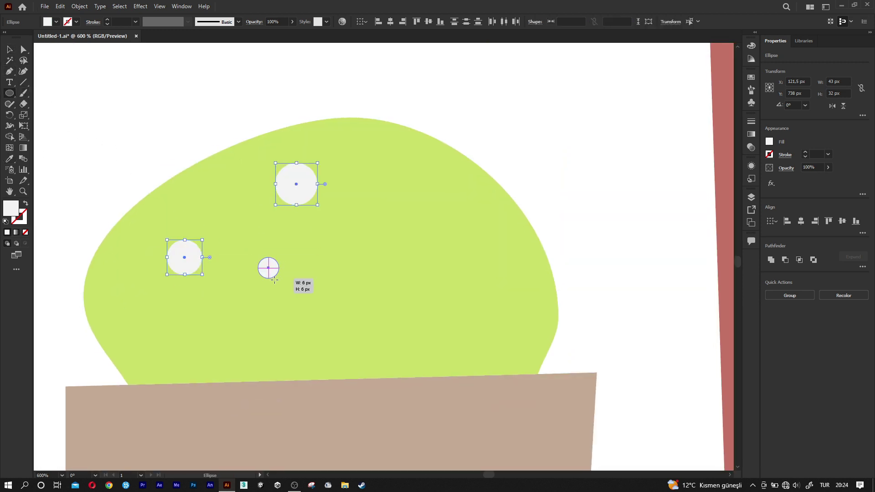
{"action": "left_click_drag", "start_coordinate": [348, 338], "coordinate": [355, 353]}
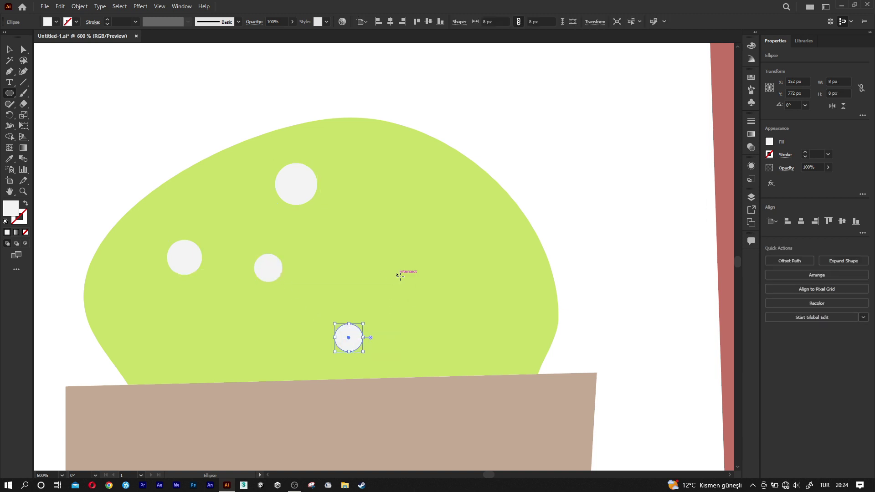
{"action": "left_click_drag", "start_coordinate": [397, 275], "coordinate": [412, 296]}
{"action": "left_click_drag", "start_coordinate": [424, 201], "coordinate": [442, 218]}
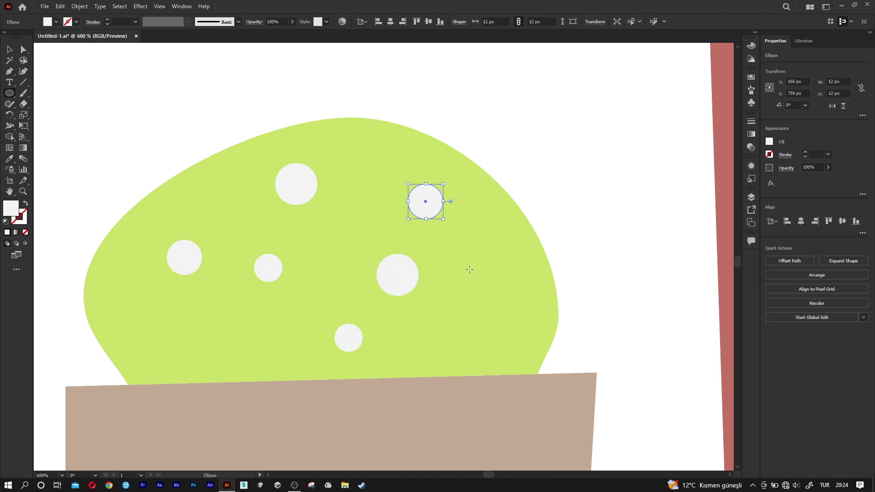
{"action": "left_click_drag", "start_coordinate": [495, 314], "coordinate": [509, 327]}
{"action": "left_click_drag", "start_coordinate": [193, 351], "coordinate": [206, 364]}
{"action": "left_click", "coordinate": [9, 49]}
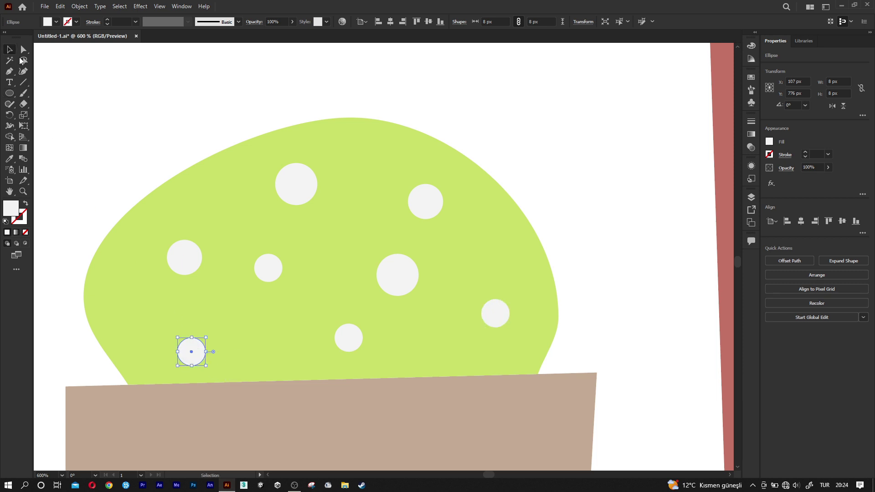
{"action": "scroll", "coordinate": [319, 259], "scroll_direction": "down", "scroll_amount": 3}
{"action": "scroll", "coordinate": [251, 298], "scroll_direction": "down", "scroll_amount": 1}
Marquee-select the whole house and move it up slightly
{"action": "left_click_drag", "start_coordinate": [227, 335], "coordinate": [226, 333]}
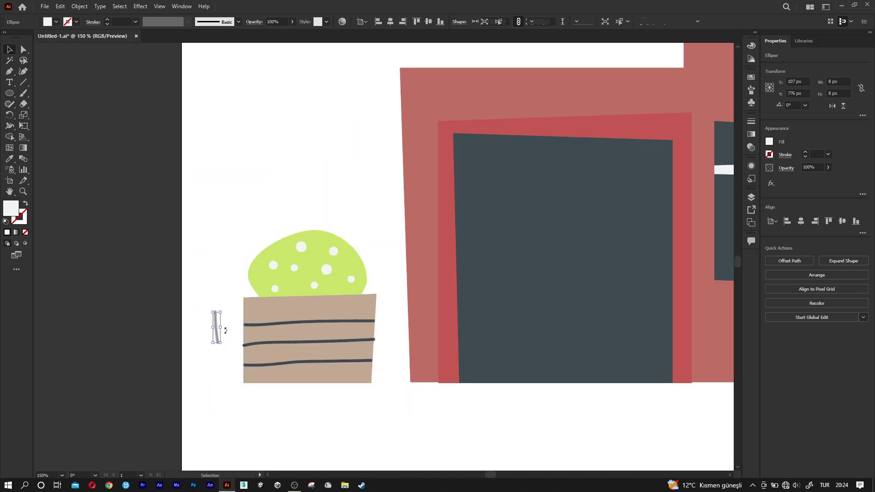
{"action": "scroll", "coordinate": [235, 330], "scroll_direction": "down", "scroll_amount": 2}
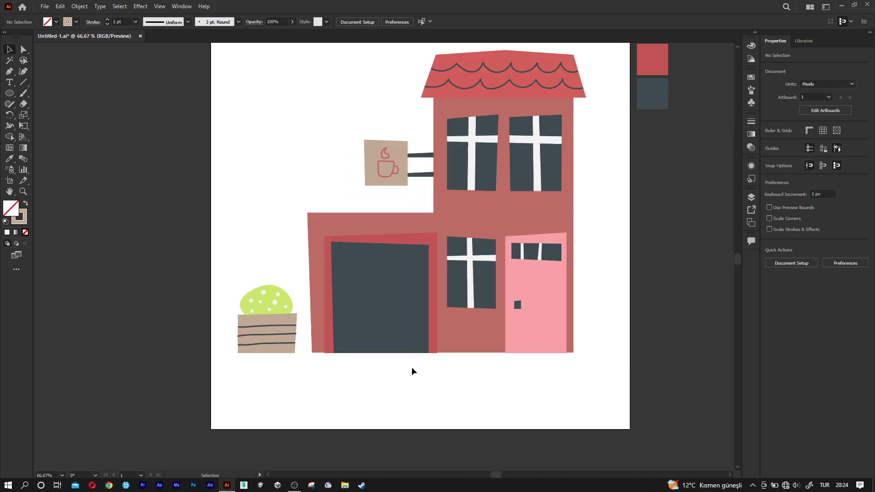
{"action": "scroll", "coordinate": [394, 372], "scroll_direction": "down", "scroll_amount": 1}
{"action": "left_click_drag", "start_coordinate": [235, 407], "coordinate": [531, 129]}
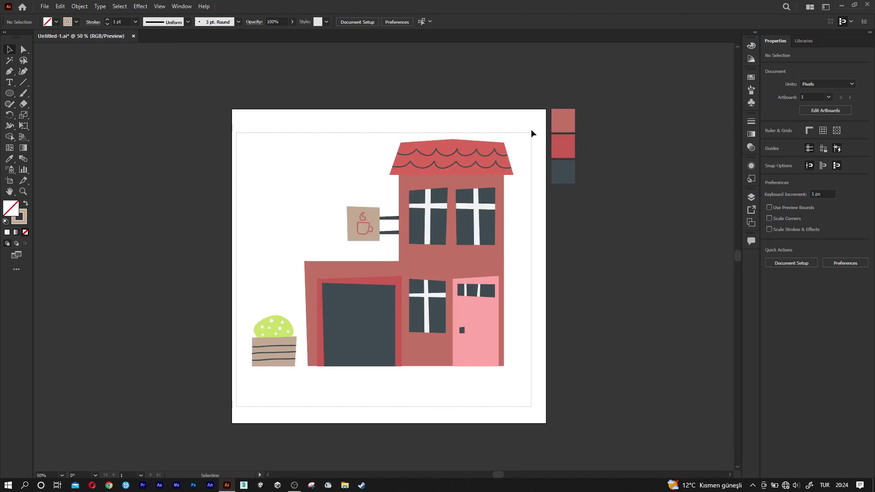
{"action": "left_click_drag", "start_coordinate": [459, 261], "coordinate": [459, 255]}
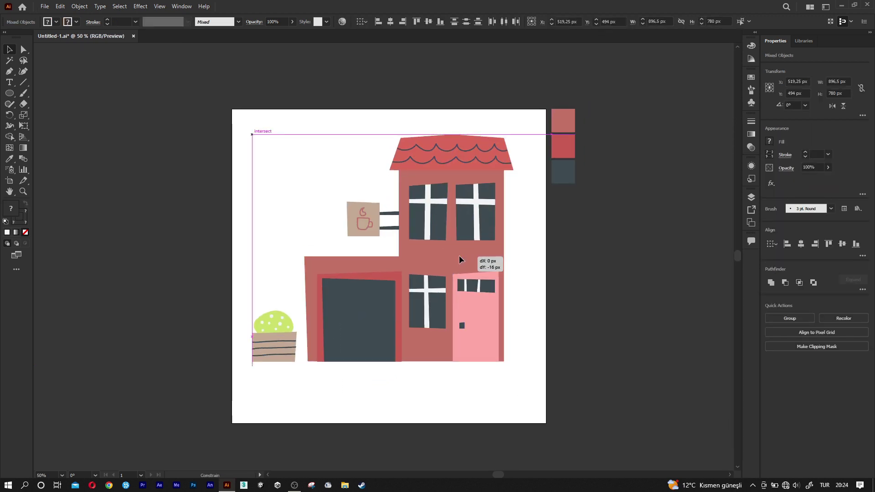
{"action": "left_click", "coordinate": [454, 364]}
Nudge the slate garage door up so its bottom aligns with the red frame
{"action": "scroll", "coordinate": [360, 347], "scroll_direction": "up", "scroll_amount": 3}
{"action": "scroll", "coordinate": [339, 363], "scroll_direction": "up", "scroll_amount": 3}
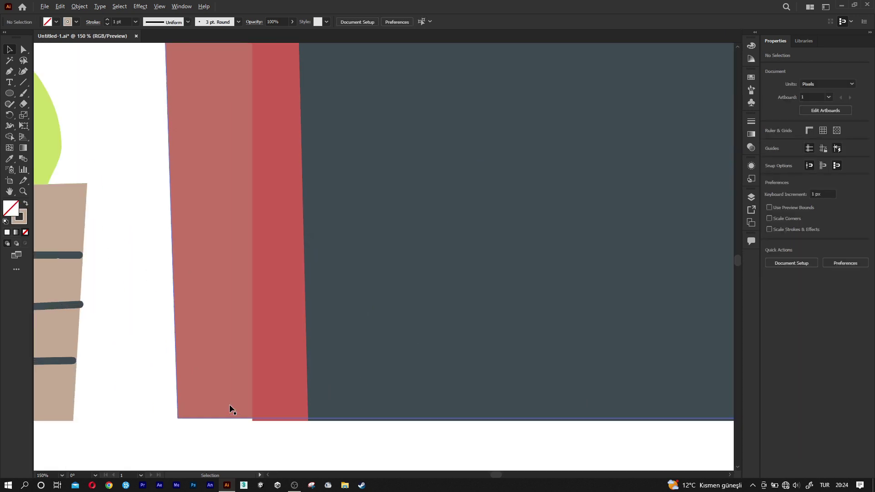
{"action": "scroll", "coordinate": [228, 404], "scroll_direction": "up", "scroll_amount": 2}
{"action": "left_click", "coordinate": [289, 403]}
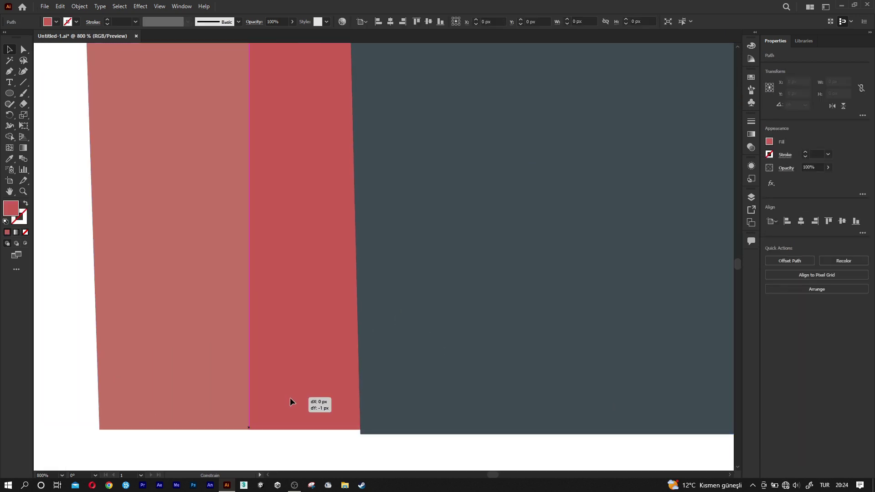
{"action": "left_click", "coordinate": [443, 392]}
{"action": "left_click_drag", "start_coordinate": [450, 398], "coordinate": [450, 395]}
Nudge the pink door up so its bottom sits on the house's baseline
{"action": "scroll", "coordinate": [307, 378], "scroll_direction": "down", "scroll_amount": 2}
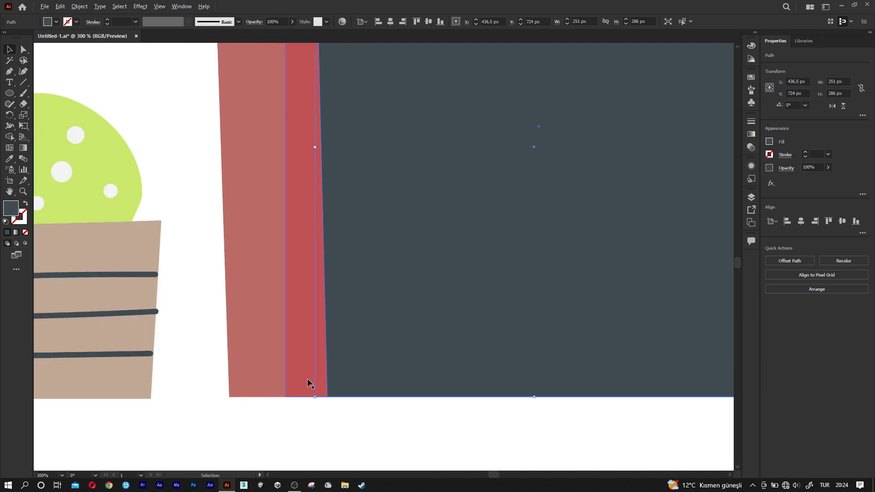
{"action": "scroll", "coordinate": [386, 371], "scroll_direction": "down", "scroll_amount": 2}
{"action": "scroll", "coordinate": [422, 375], "scroll_direction": "down", "scroll_amount": 1}
{"action": "scroll", "coordinate": [423, 374], "scroll_direction": "right", "scroll_amount": 2}
{"action": "scroll", "coordinate": [422, 375], "scroll_direction": "right", "scroll_amount": 4}
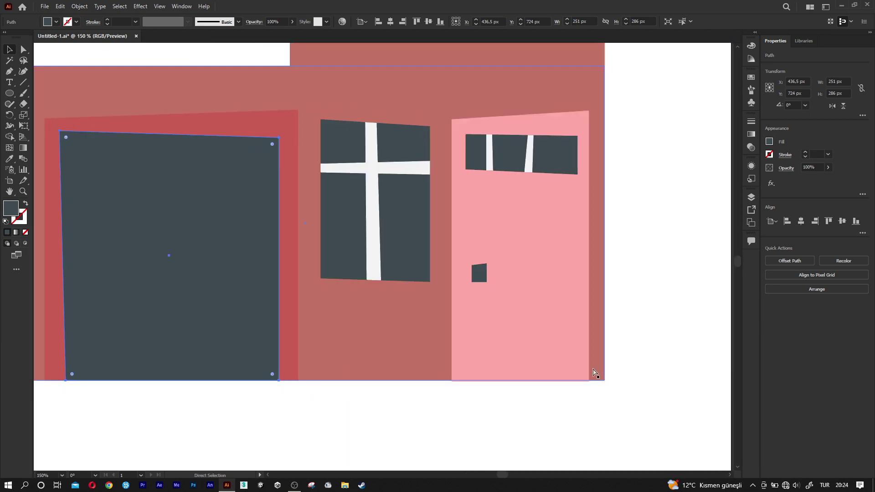
{"action": "scroll", "coordinate": [424, 378], "scroll_direction": "up", "scroll_amount": 1}
{"action": "key", "text": "v"}
{"action": "left_click", "coordinate": [425, 393]}
{"action": "scroll", "coordinate": [424, 383], "scroll_direction": "up", "scroll_amount": 3}
{"action": "left_click_drag", "start_coordinate": [424, 346], "coordinate": [425, 343]}
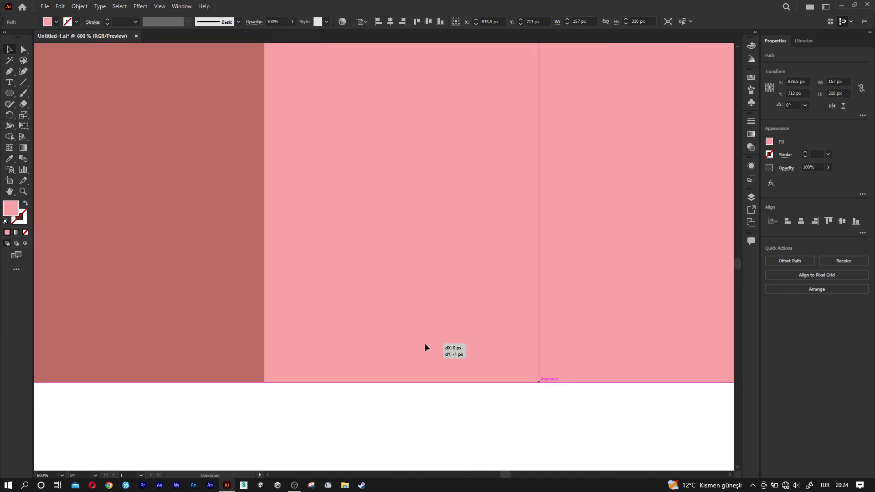
{"action": "scroll", "coordinate": [425, 343], "scroll_direction": "down", "scroll_amount": 4}
{"action": "scroll", "coordinate": [455, 351], "scroll_direction": "down", "scroll_amount": 1}
Adjust the pink door's bottom-right corner anchor with Direct Selection
{"action": "key", "text": "a"}
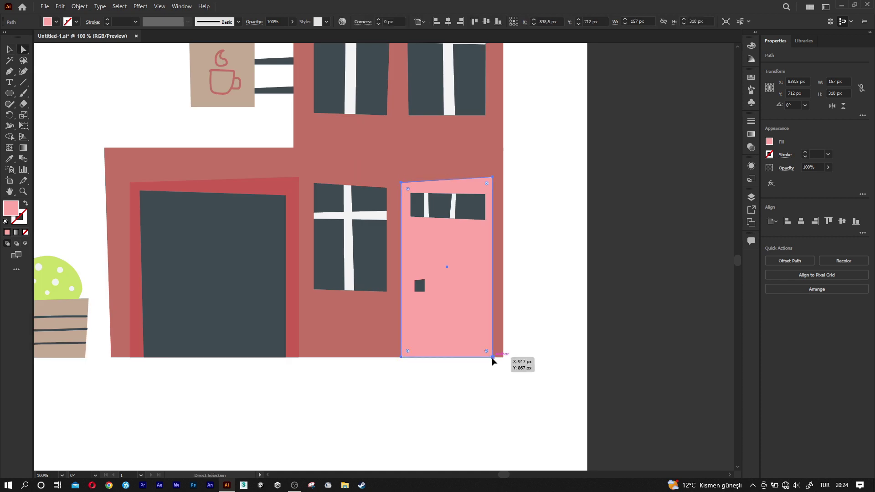
{"action": "left_click", "coordinate": [493, 358]}
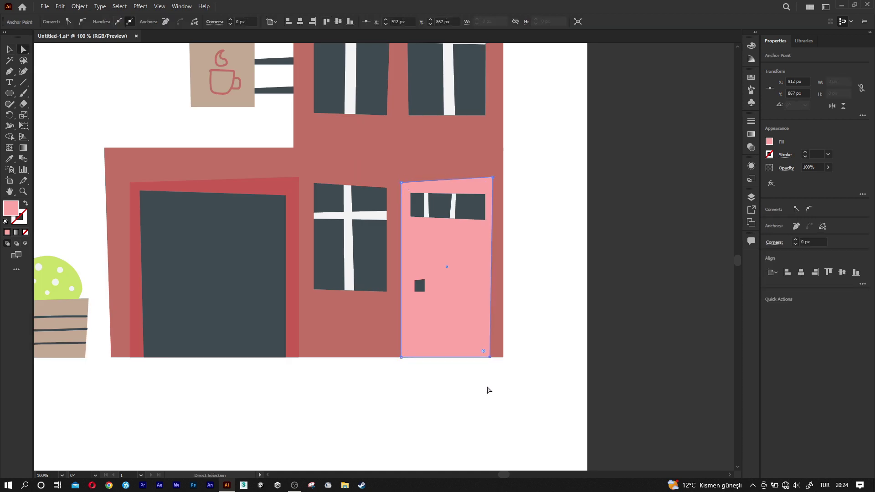
{"action": "left_click", "coordinate": [486, 386]}
{"action": "scroll", "coordinate": [482, 378], "scroll_direction": "down", "scroll_amount": 1}
{"action": "scroll", "coordinate": [469, 358], "scroll_direction": "down", "scroll_amount": 2}
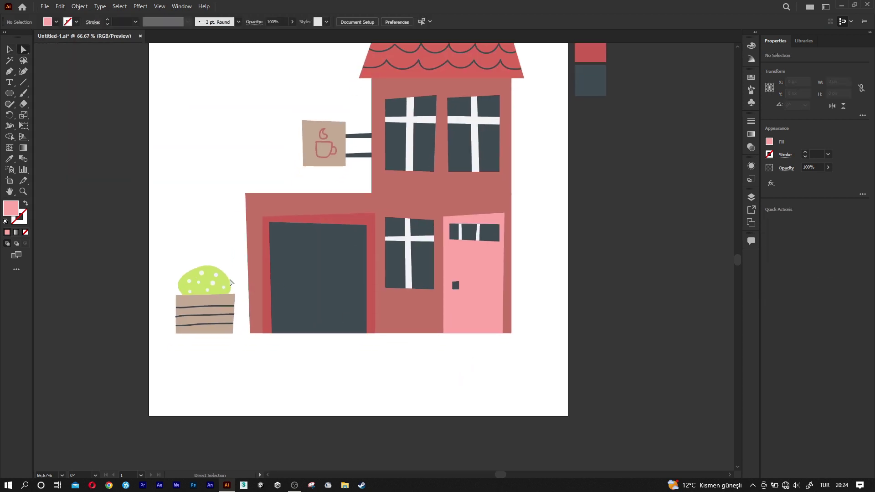
Draw a long, taller rectangle strip beneath the building for the road
{"action": "left_click_drag", "start_coordinate": [10, 96], "coordinate": [45, 95]}
{"action": "left_click_drag", "start_coordinate": [183, 361], "coordinate": [513, 386]}
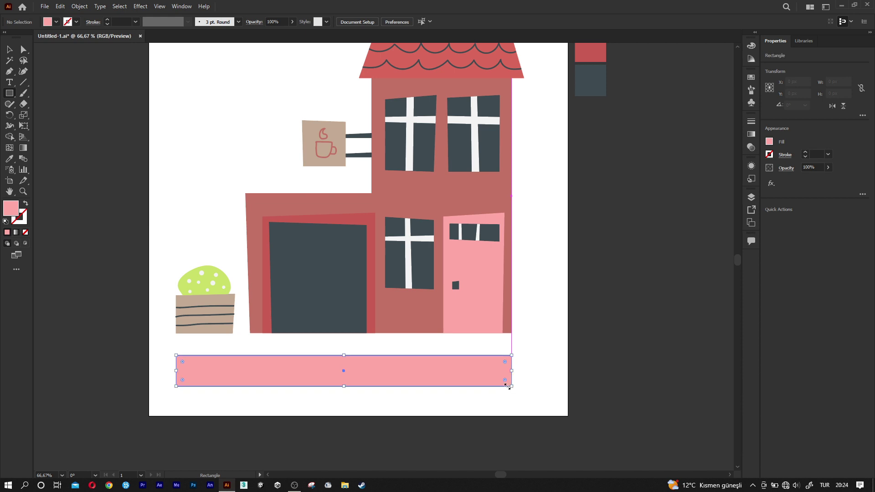
{"action": "scroll", "coordinate": [343, 362], "scroll_direction": "up", "scroll_amount": 1}
{"action": "left_click_drag", "start_coordinate": [349, 352], "coordinate": [349, 341]}
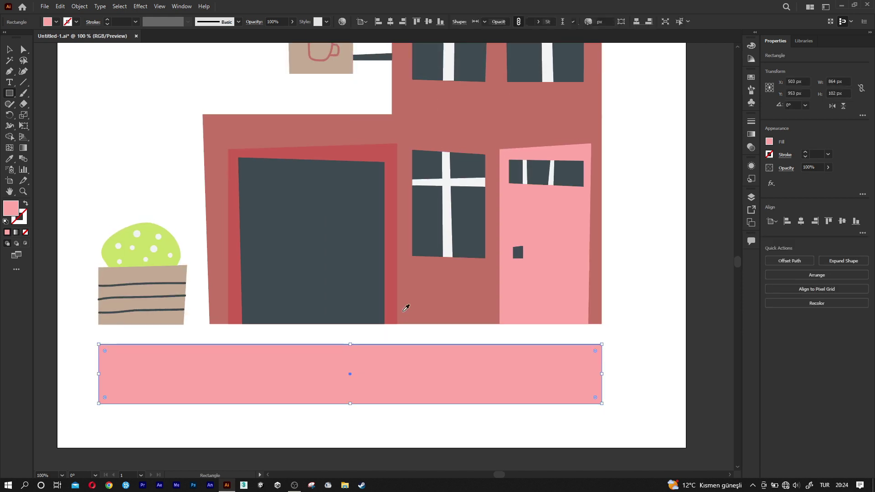
Fill the road strip light grey from the fill swatches
{"action": "key", "text": "i"}
{"action": "left_click", "coordinate": [233, 188]}
{"action": "left_click", "coordinate": [10, 51]}
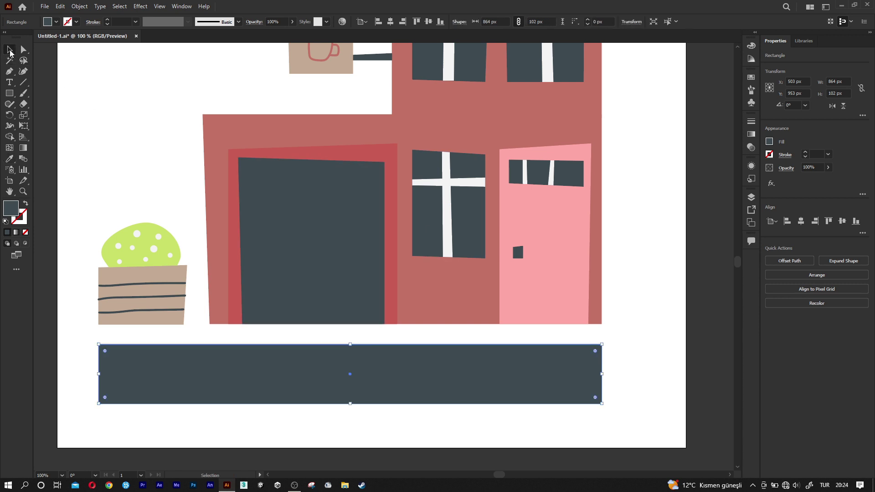
{"action": "left_click", "coordinate": [768, 142]}
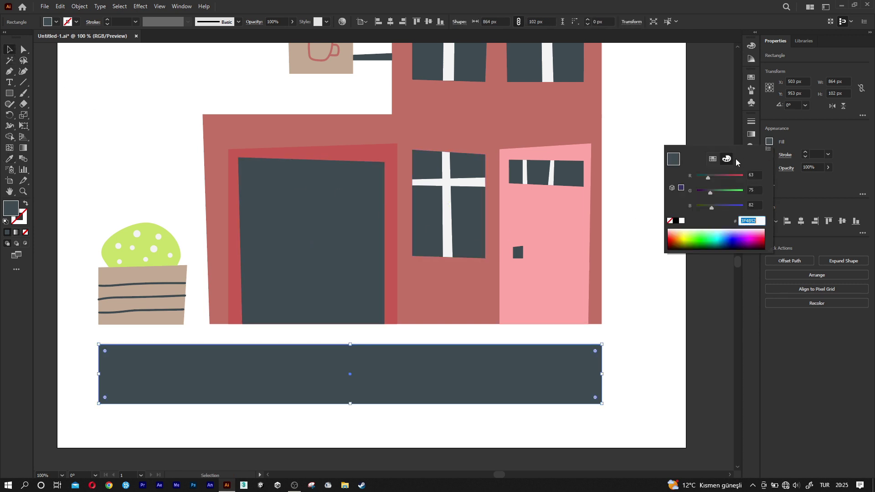
{"action": "left_click", "coordinate": [713, 159]}
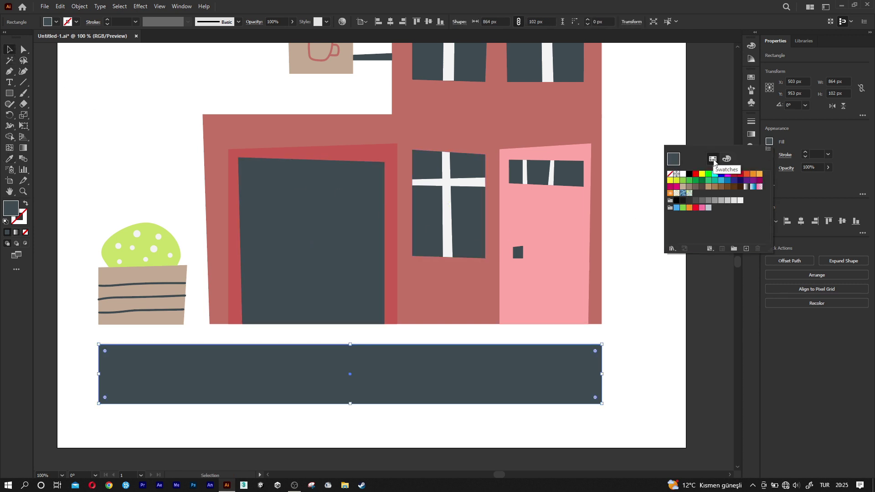
{"action": "left_click", "coordinate": [727, 201]}
{"action": "left_click", "coordinate": [659, 341]}
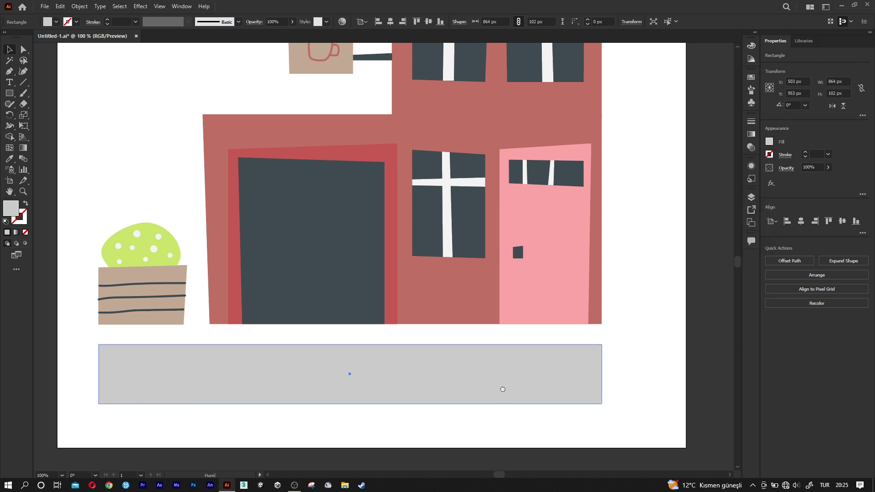
Slope the road's top edge by lowering its top-right corner and raising its top-left
{"action": "left_click_drag", "start_coordinate": [503, 387], "coordinate": [510, 379]}
{"action": "key", "text": "a"}
{"action": "left_click_drag", "start_coordinate": [606, 338], "coordinate": [609, 348]}
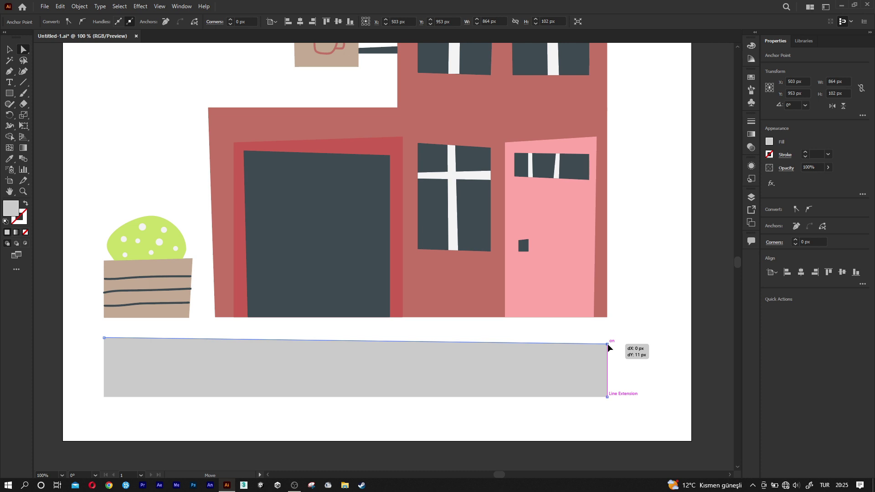
{"action": "left_click", "coordinate": [361, 365]}
{"action": "left_click_drag", "start_coordinate": [361, 364], "coordinate": [381, 350]}
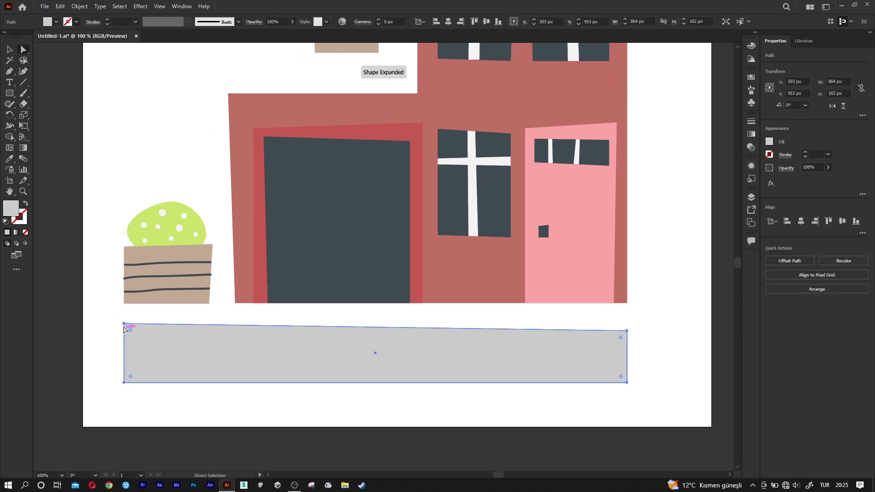
{"action": "left_click_drag", "start_coordinate": [124, 325], "coordinate": [124, 324]}
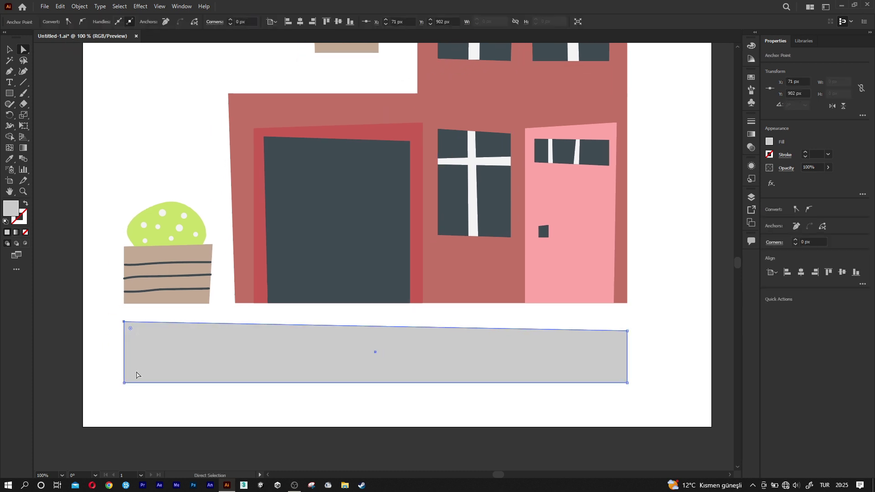
{"action": "left_click", "coordinate": [160, 410]}
{"action": "scroll", "coordinate": [129, 410], "scroll_direction": "up", "scroll_amount": 1}
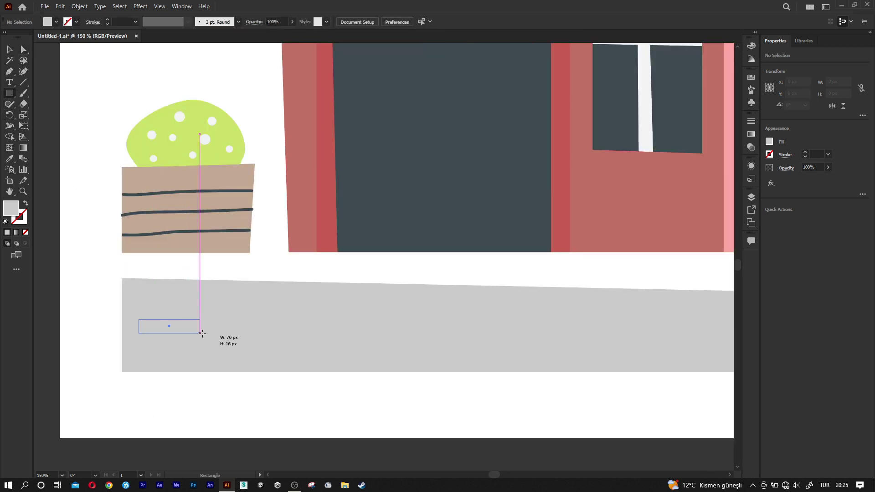
Draw a small dash rectangle on the road and fill it light grey
{"action": "left_click_drag", "start_coordinate": [200, 333], "coordinate": [233, 334]}
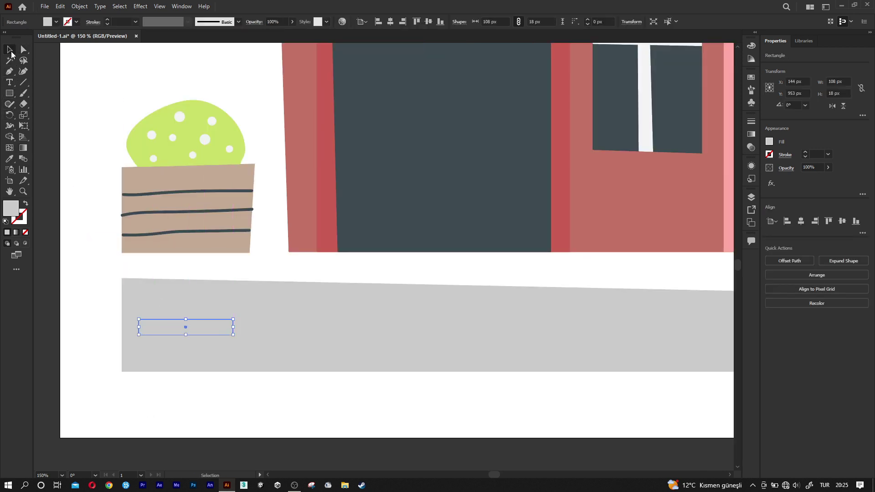
{"action": "left_click", "coordinate": [768, 142]}
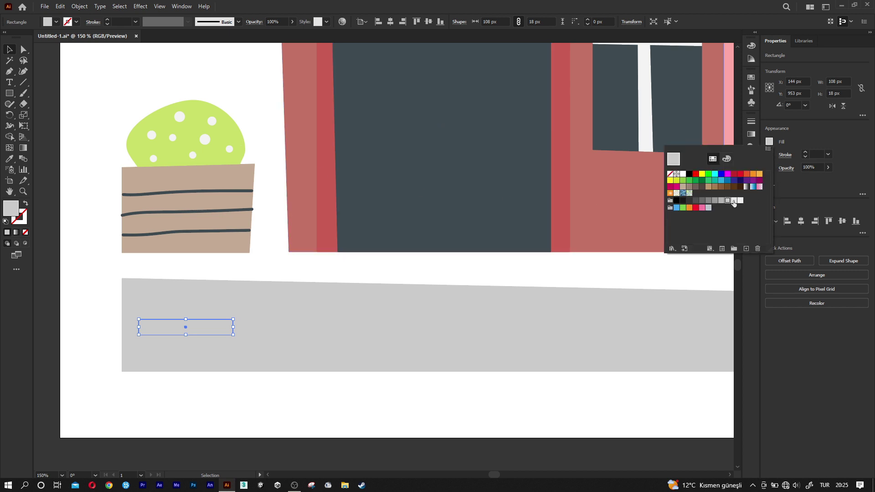
{"action": "left_click", "coordinate": [733, 201]}
{"action": "scroll", "coordinate": [185, 404], "scroll_direction": "down", "scroll_amount": 2}
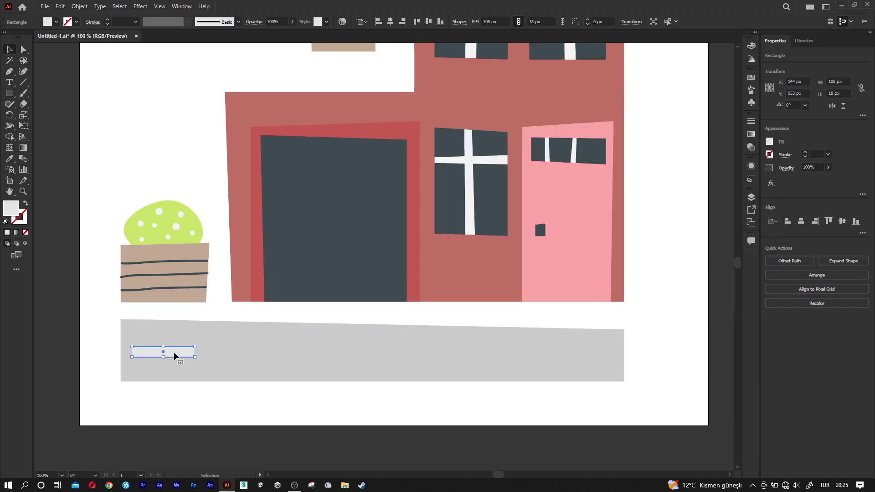
Duplicate the dash along the road, repeating the copy with Ctrl+D
{"action": "left_click_drag", "start_coordinate": [174, 351], "coordinate": [261, 352]}
{"action": "key", "text": "ctrl+d"}
{"action": "key", "text": "ctrl+d"}
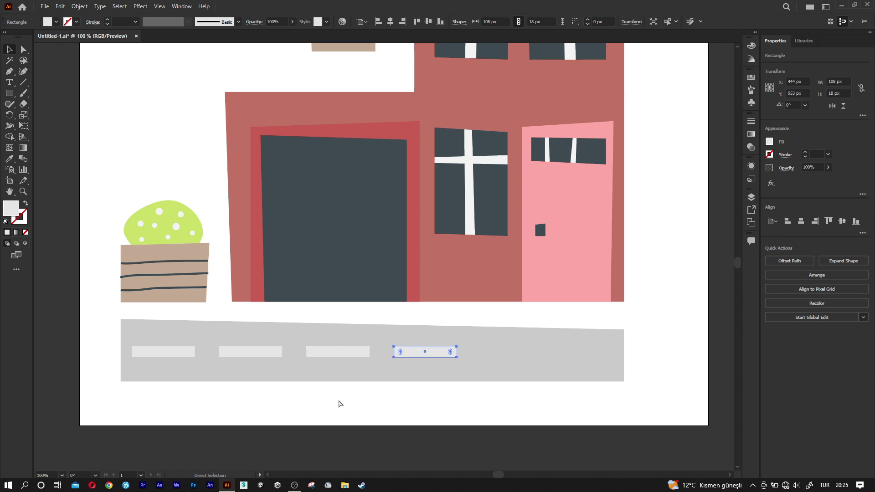
{"action": "key", "text": "ctrl+d"}
{"action": "key", "text": "ctrl+d"}
{"action": "scroll", "coordinate": [633, 353], "scroll_direction": "up", "scroll_amount": 2, "text": "alt"}
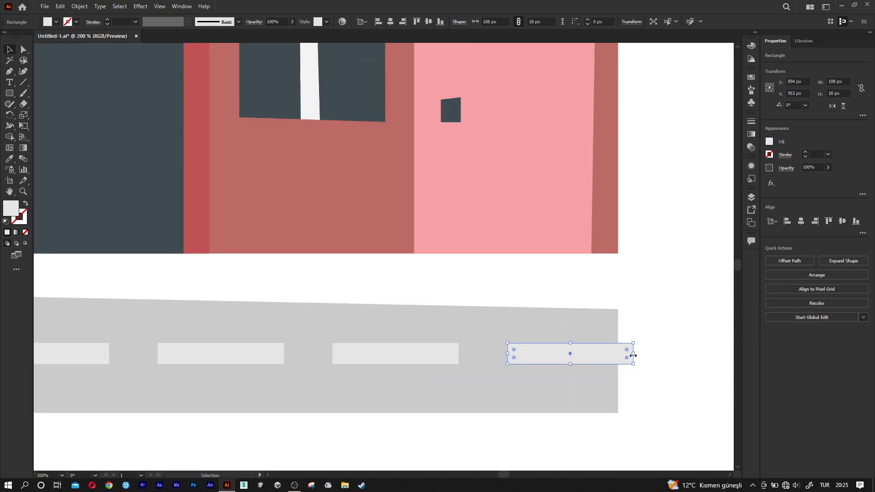
Resize the dashes to varying lengths and nudge one slightly down
{"action": "left_click_drag", "start_coordinate": [633, 355], "coordinate": [594, 354]}
{"action": "left_click_drag", "start_coordinate": [507, 354], "coordinate": [514, 354]}
{"action": "scroll", "coordinate": [301, 361], "scroll_direction": "down", "scroll_amount": 1, "text": "alt"}
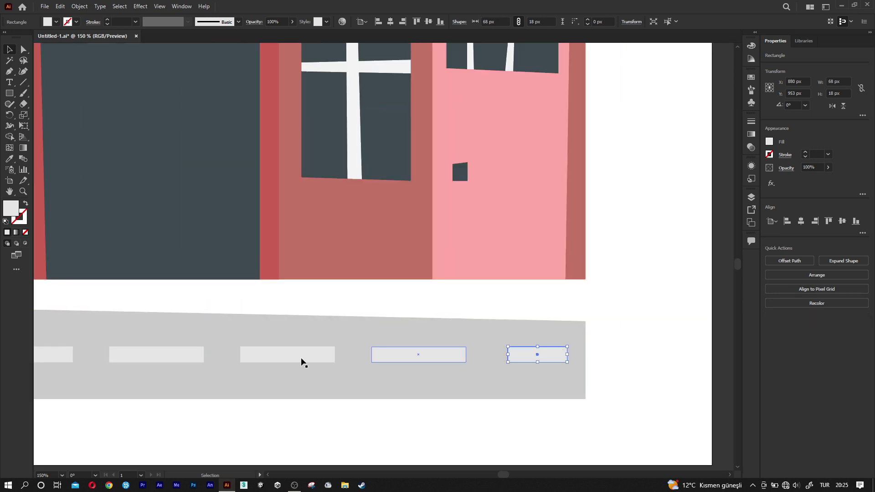
{"action": "left_click", "coordinate": [301, 361]}
{"action": "left_click_drag", "start_coordinate": [330, 355], "coordinate": [306, 355]}
{"action": "left_click", "coordinate": [376, 354]}
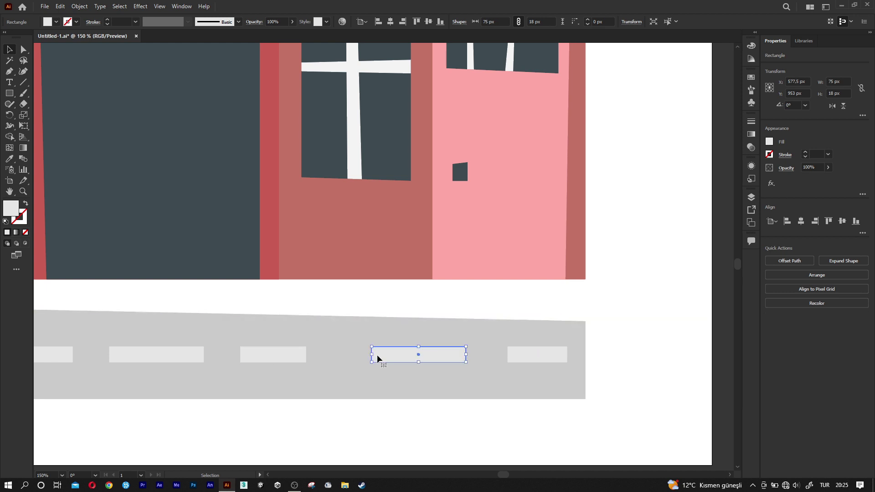
{"action": "left_click_drag", "start_coordinate": [372, 354], "coordinate": [238, 358]}
{"action": "scroll", "coordinate": [238, 357], "scroll_direction": "up", "scroll_amount": 2, "text": "alt"}
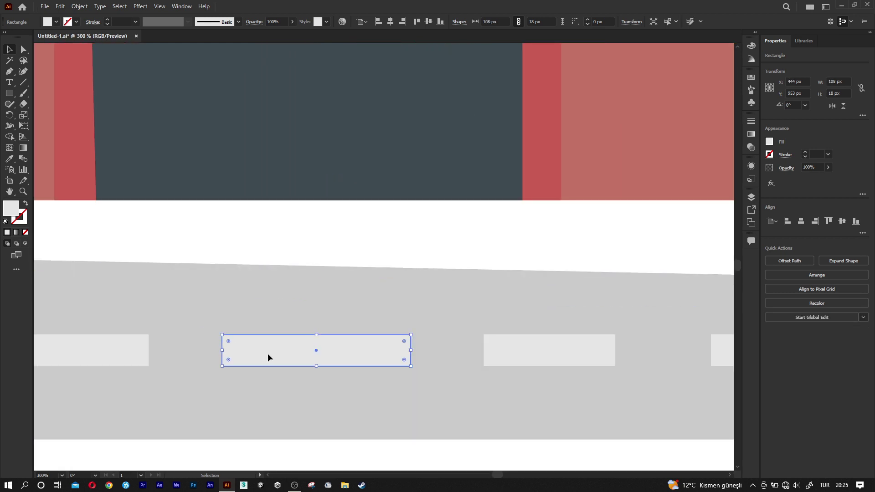
{"action": "left_click_drag", "start_coordinate": [268, 357], "coordinate": [268, 360]}
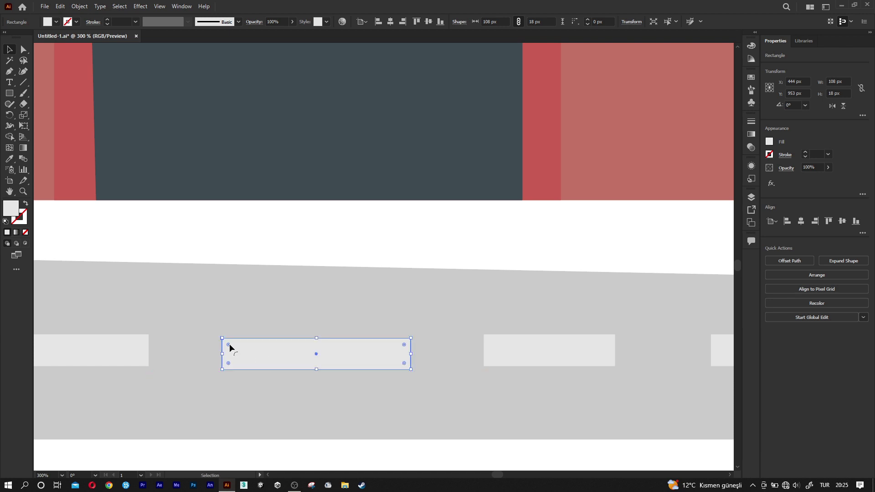
Skew the left and right dashes by dragging their corner anchors
{"action": "key", "text": "a"}
{"action": "left_click_drag", "start_coordinate": [223, 341], "coordinate": [221, 338]}
{"action": "scroll", "coordinate": [222, 340], "scroll_direction": "down", "scroll_amount": 1, "text": "alt"}
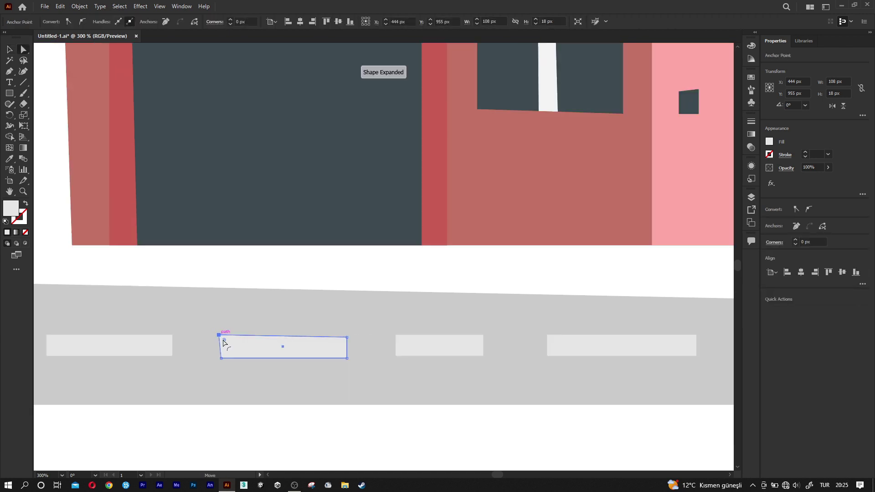
{"action": "scroll", "coordinate": [159, 353], "scroll_direction": "left", "scroll_amount": 2}
{"action": "scroll", "coordinate": [176, 361], "scroll_direction": "left", "scroll_amount": 2}
{"action": "scroll", "coordinate": [176, 361], "scroll_direction": "up", "scroll_amount": 3, "text": "alt"}
{"action": "left_click", "coordinate": [445, 354]}
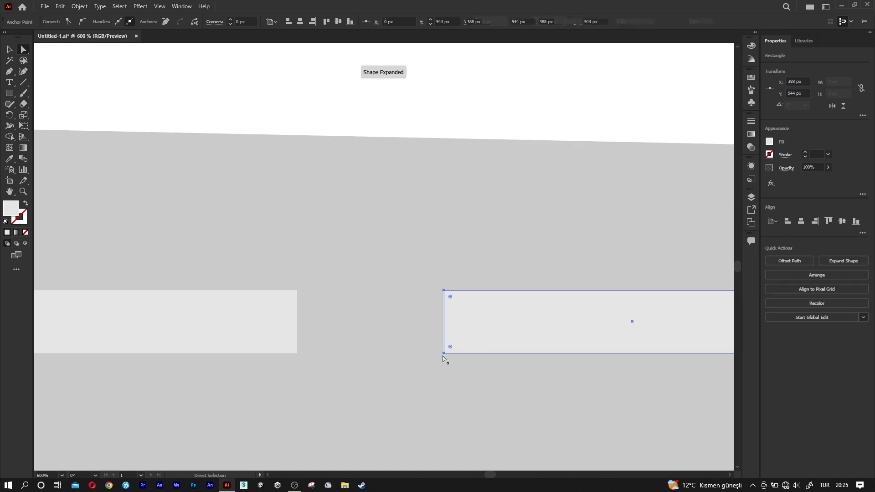
{"action": "left_click_drag", "start_coordinate": [444, 353], "coordinate": [437, 357]}
{"action": "left_click", "coordinate": [277, 322]}
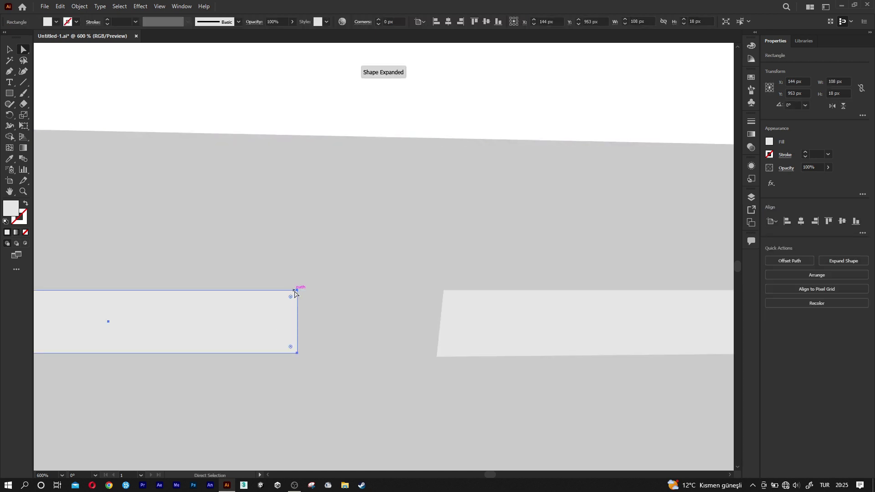
{"action": "left_click_drag", "start_coordinate": [296, 294], "coordinate": [272, 317]}
{"action": "scroll", "coordinate": [311, 314], "scroll_direction": "down", "scroll_amount": 2, "text": "alt"}
Shift the middle dash slightly and tilt it for a hand-drawn look
{"action": "left_click", "coordinate": [10, 49]}
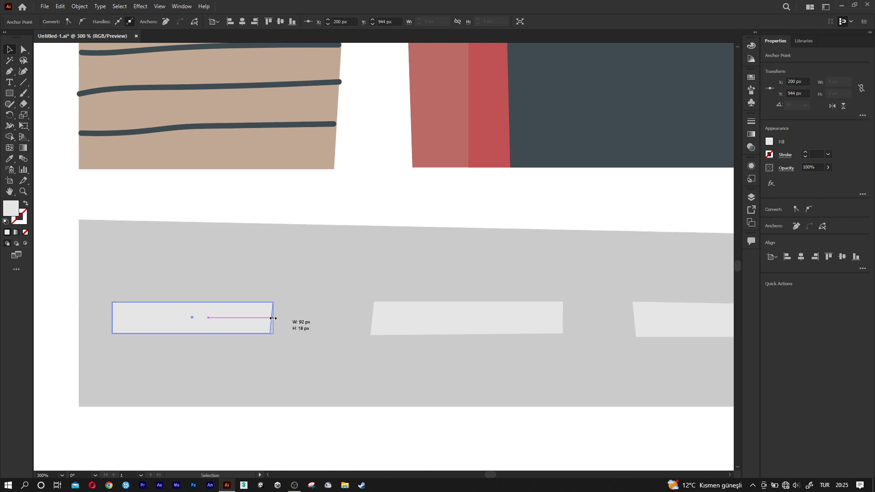
{"action": "left_click", "coordinate": [410, 330]}
{"action": "left_click_drag", "start_coordinate": [411, 337], "coordinate": [428, 324]}
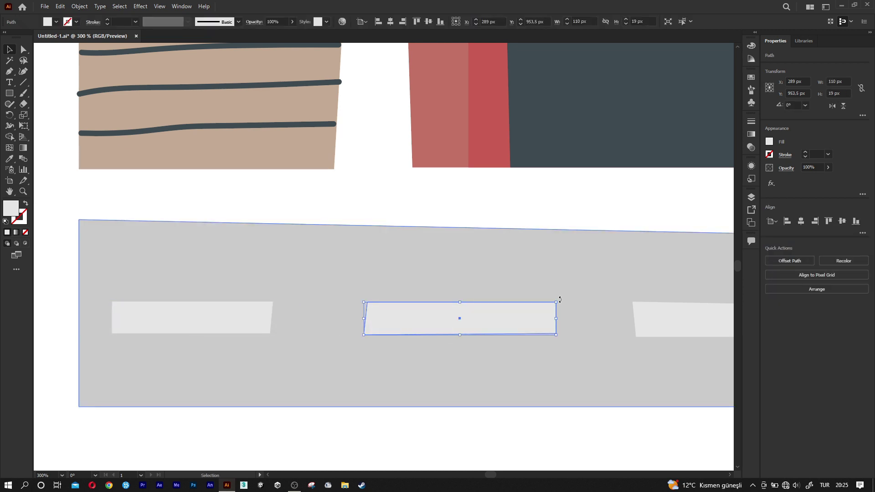
{"action": "left_click_drag", "start_coordinate": [558, 299], "coordinate": [538, 307]}
{"action": "scroll", "coordinate": [537, 307], "scroll_direction": "down", "scroll_amount": 2, "text": "alt"}
{"action": "scroll", "coordinate": [492, 354], "scroll_direction": "down", "scroll_amount": 1, "text": "alt"}
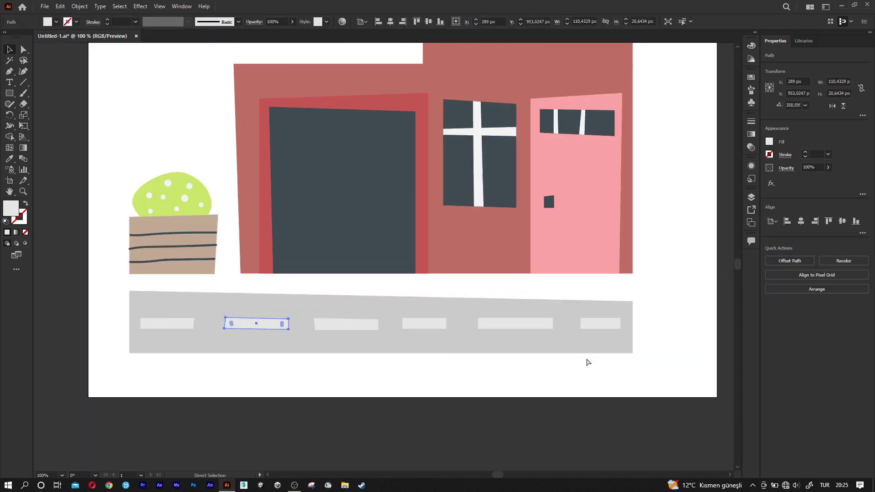
{"action": "scroll", "coordinate": [524, 337], "scroll_direction": "up", "scroll_amount": 3, "text": "alt"}
{"action": "left_click_drag", "start_coordinate": [549, 325], "coordinate": [546, 287]}
Raise the middle dash's top-right corner, then bring the whole house into view
{"action": "key", "text": "a"}
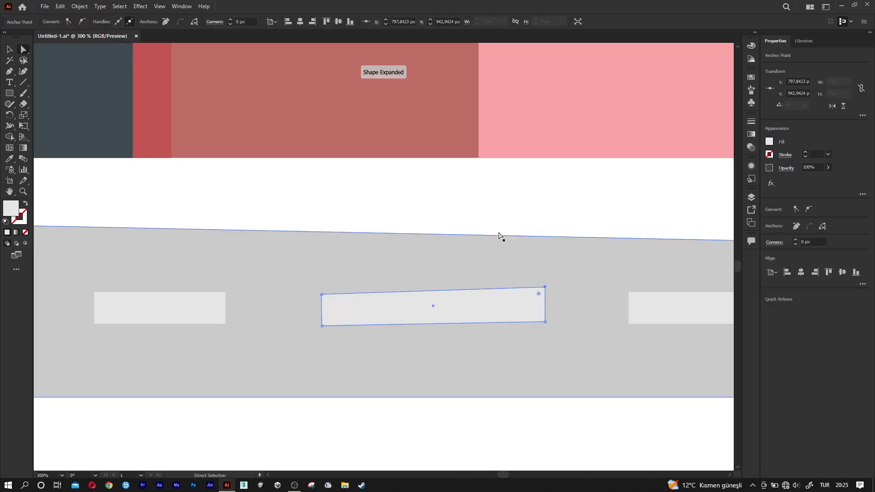
{"action": "left_click", "coordinate": [449, 198]}
{"action": "left_click", "coordinate": [9, 48]}
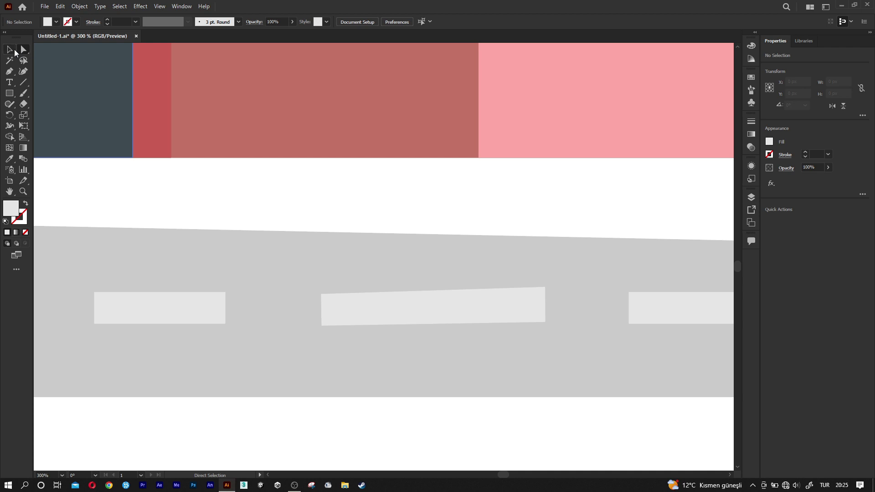
{"action": "scroll", "coordinate": [390, 266], "scroll_direction": "down", "scroll_amount": 1}
{"action": "scroll", "coordinate": [391, 266], "scroll_direction": "down", "scroll_amount": 2}
{"action": "scroll", "coordinate": [400, 269], "scroll_direction": "down", "scroll_amount": 1}
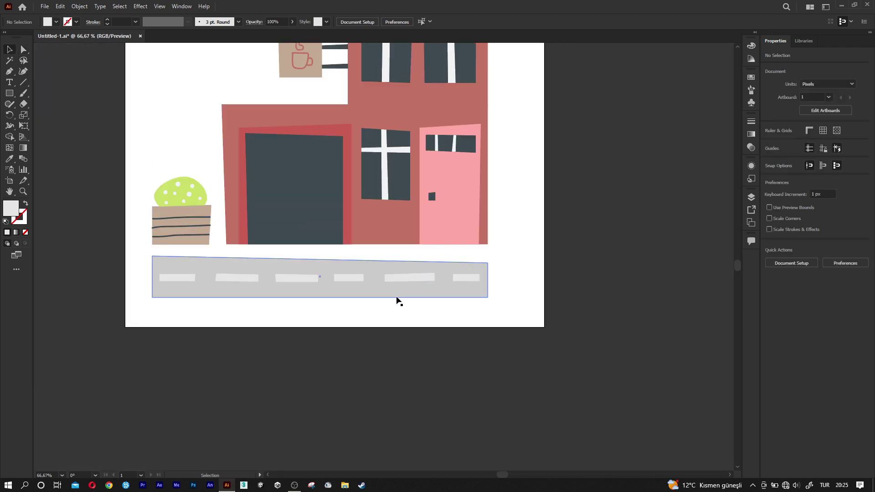
{"action": "left_click_drag", "start_coordinate": [397, 299], "coordinate": [415, 431]}
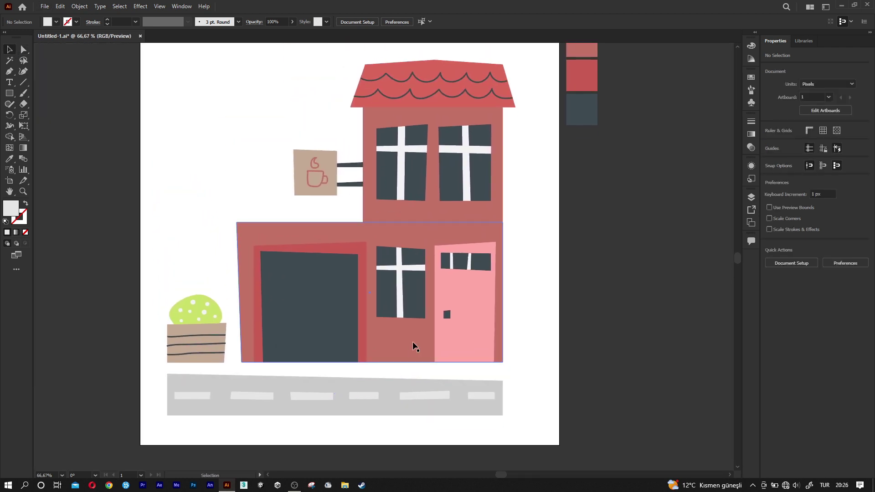